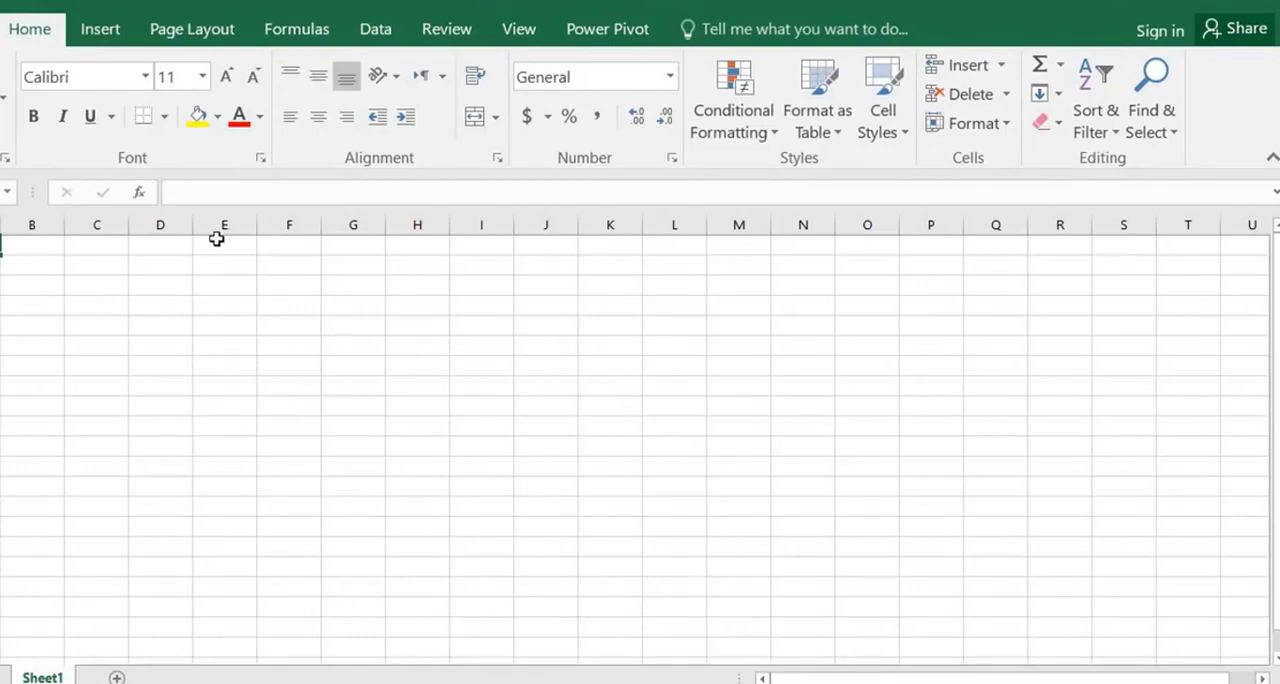
Switch the worksheet's layout direction to right-to-left
click(205, 33)
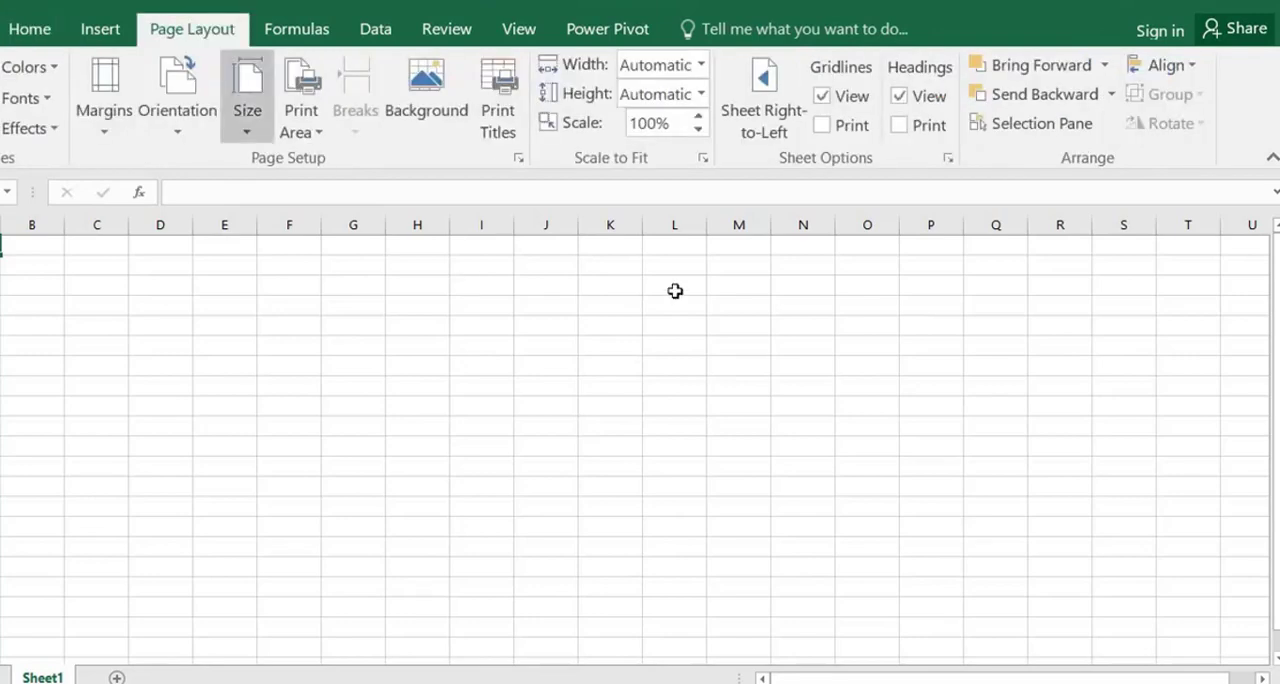
click(768, 120)
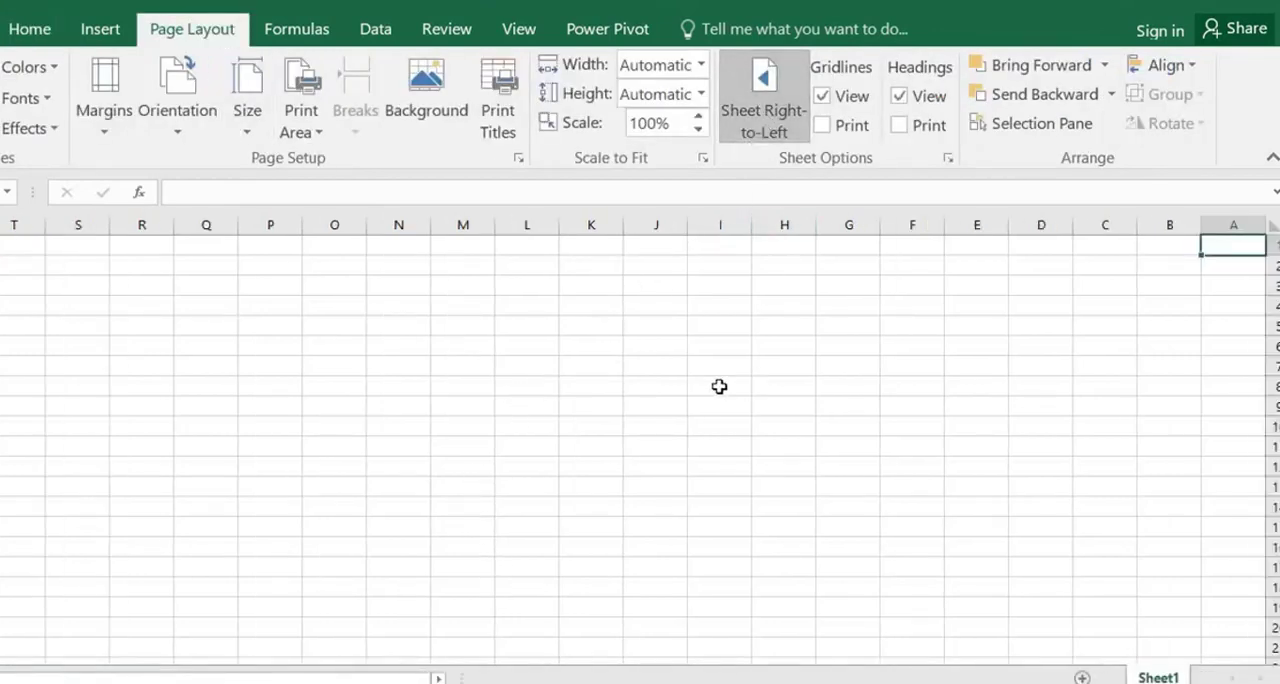
click(28, 28)
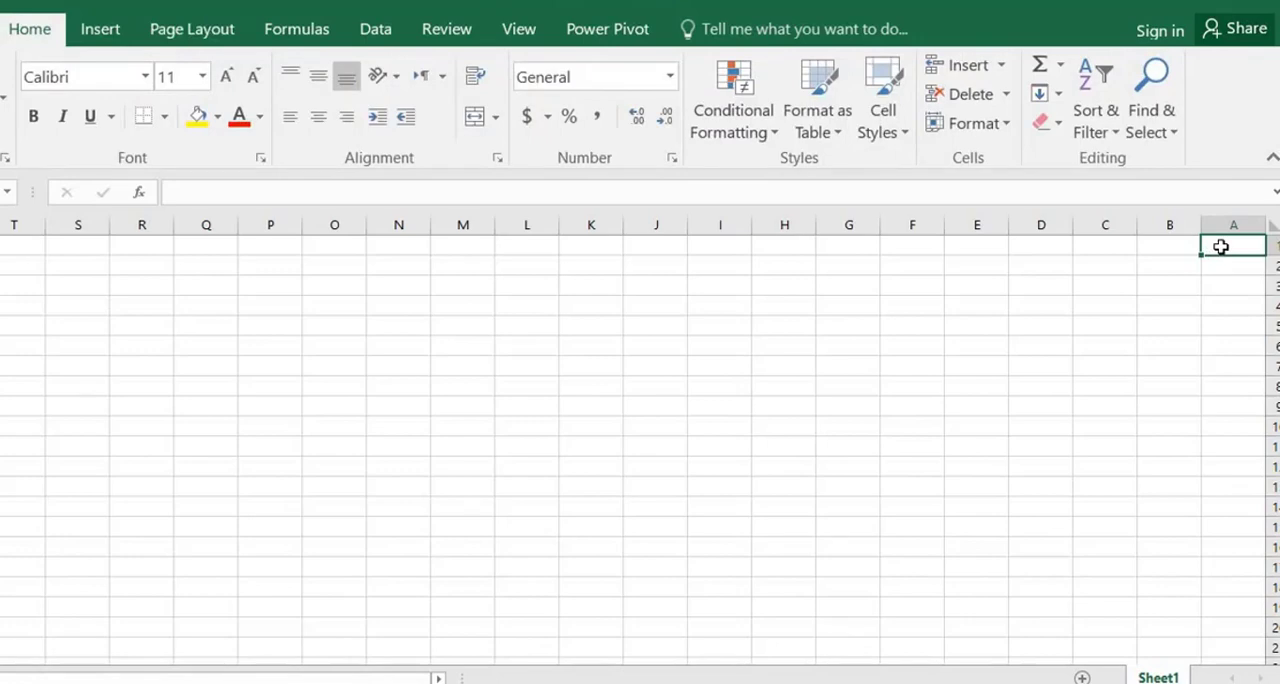
text(fd)
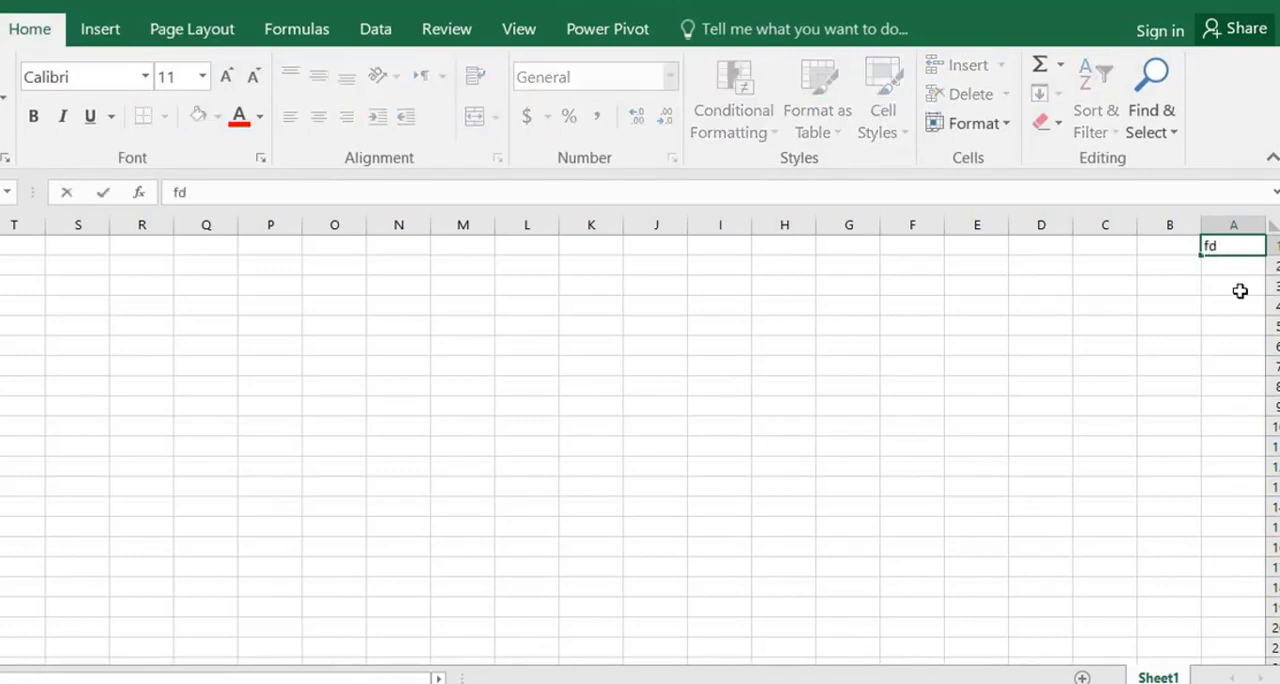
text(h)
key(BackSpace)
key(BackSpace)
key(BackSpace)
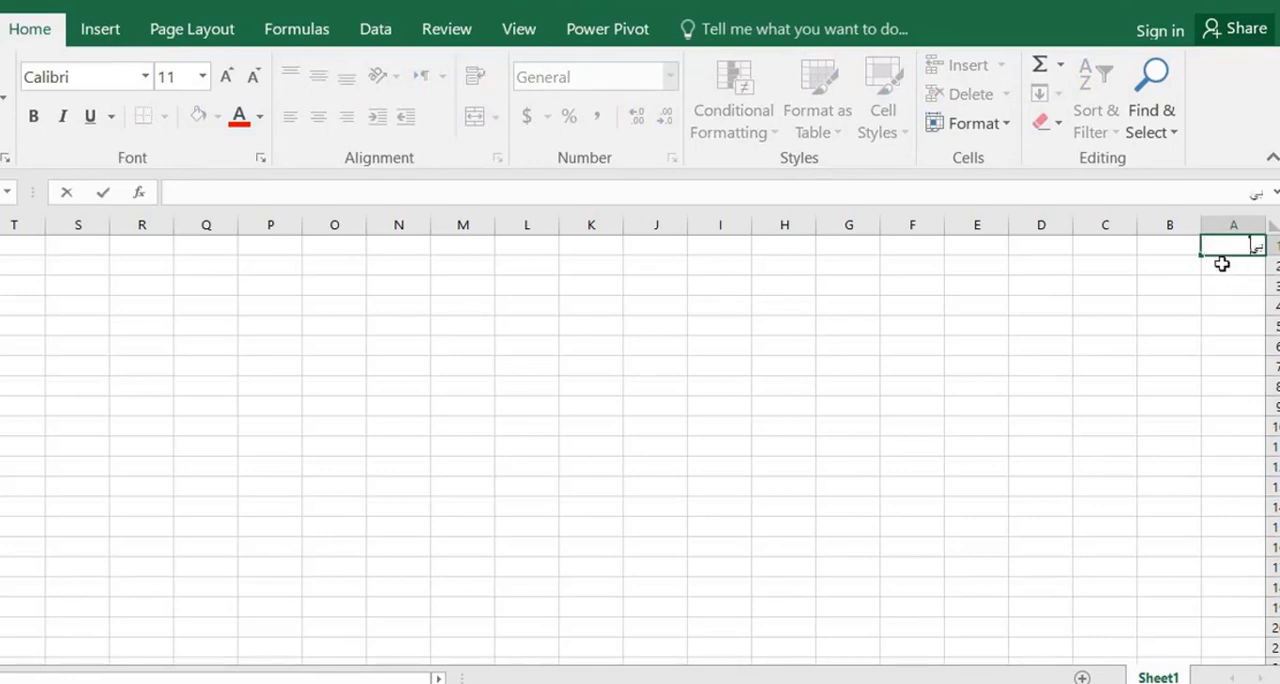
Enter the headers "بيان" in cell A1 and "عنوان 1" in cell B1
text(بیان)
click(1168, 254)
click(1169, 250)
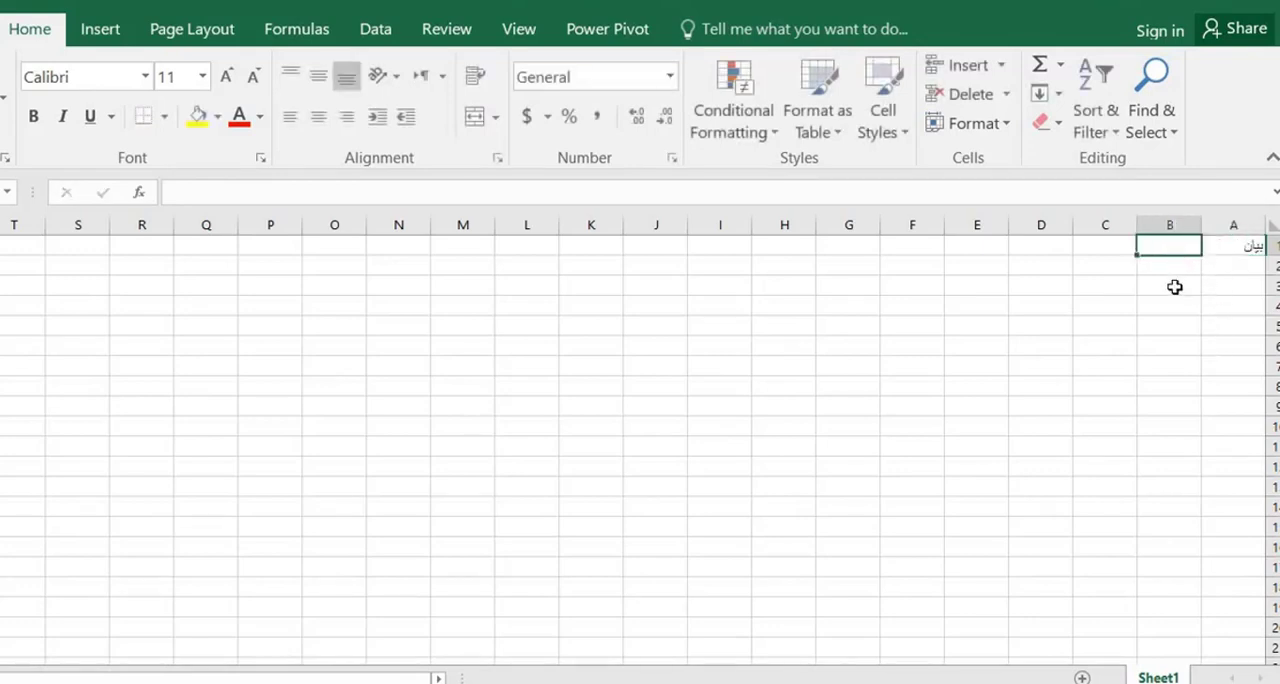
text(عنو)
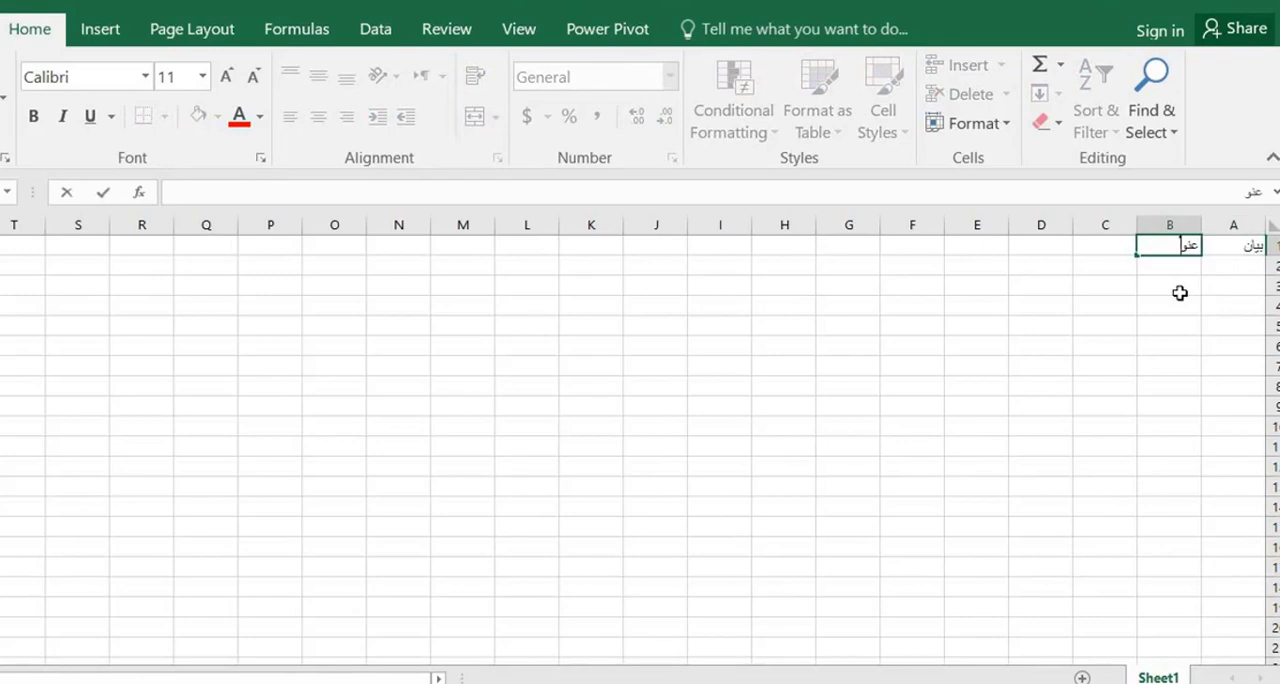
text(ان 1)
click(1211, 312)
Copy the header text from A1 down into A2 and edit it to read "بيان 1"
click(1222, 265)
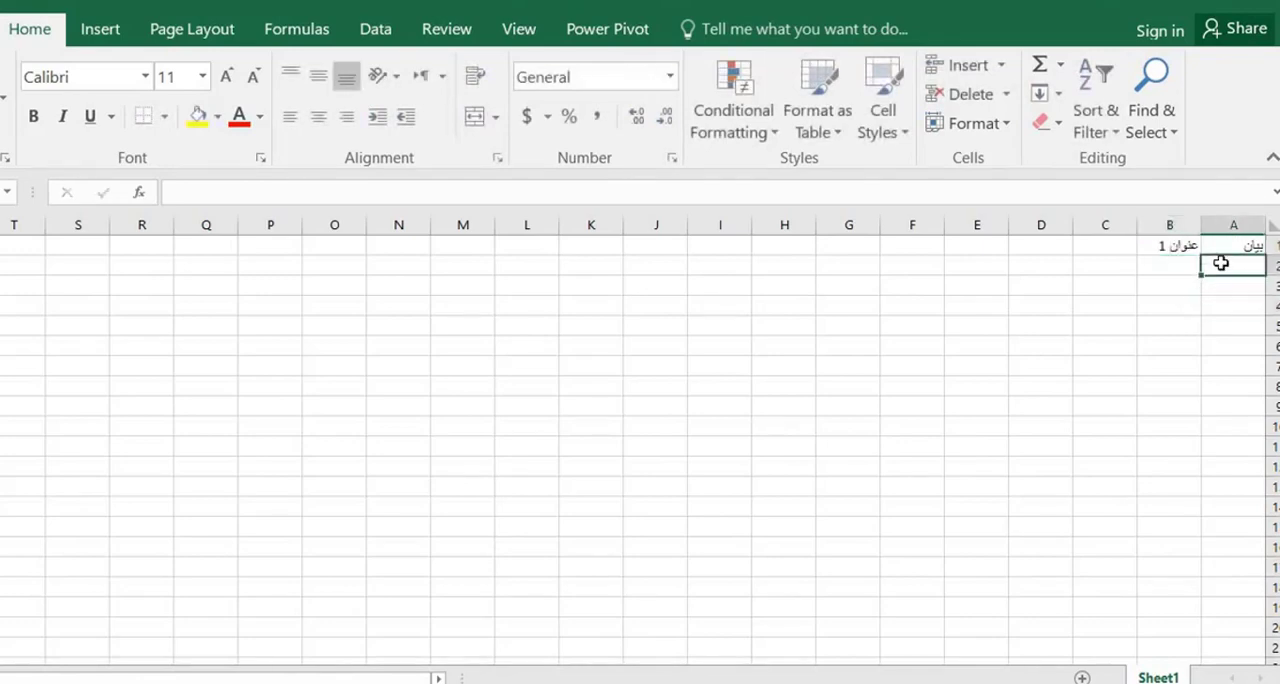
key(ctrl+d)
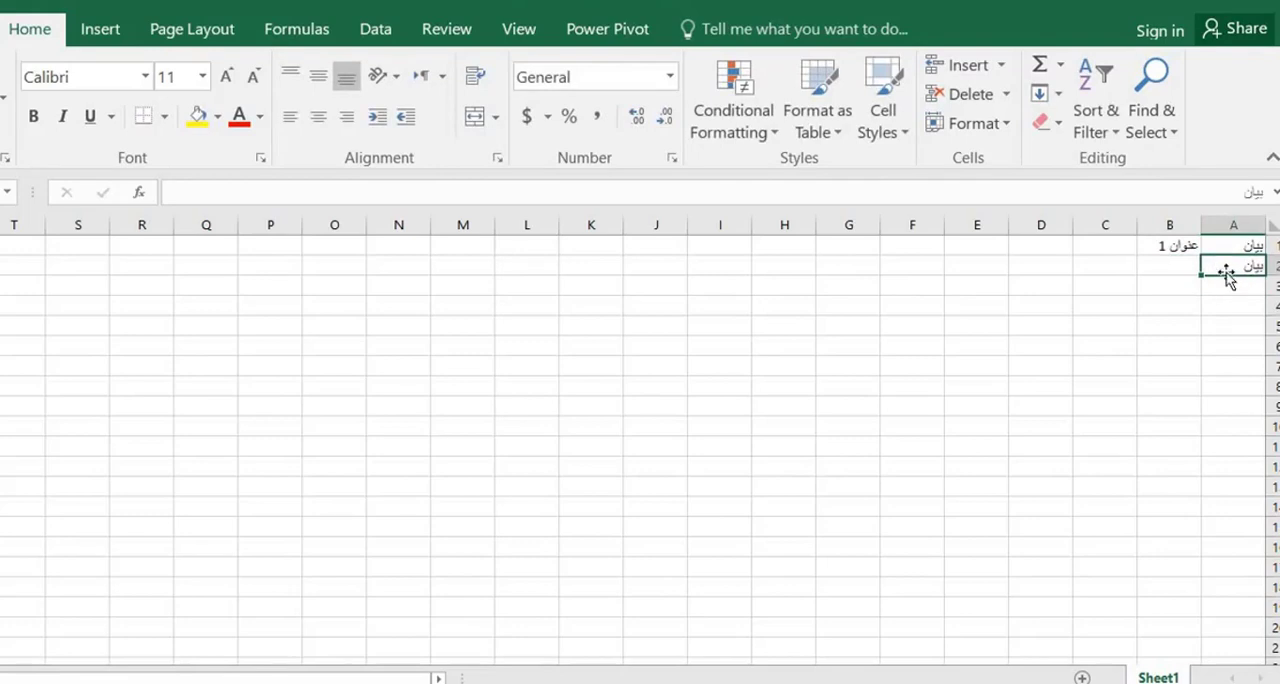
double_click(1225, 268)
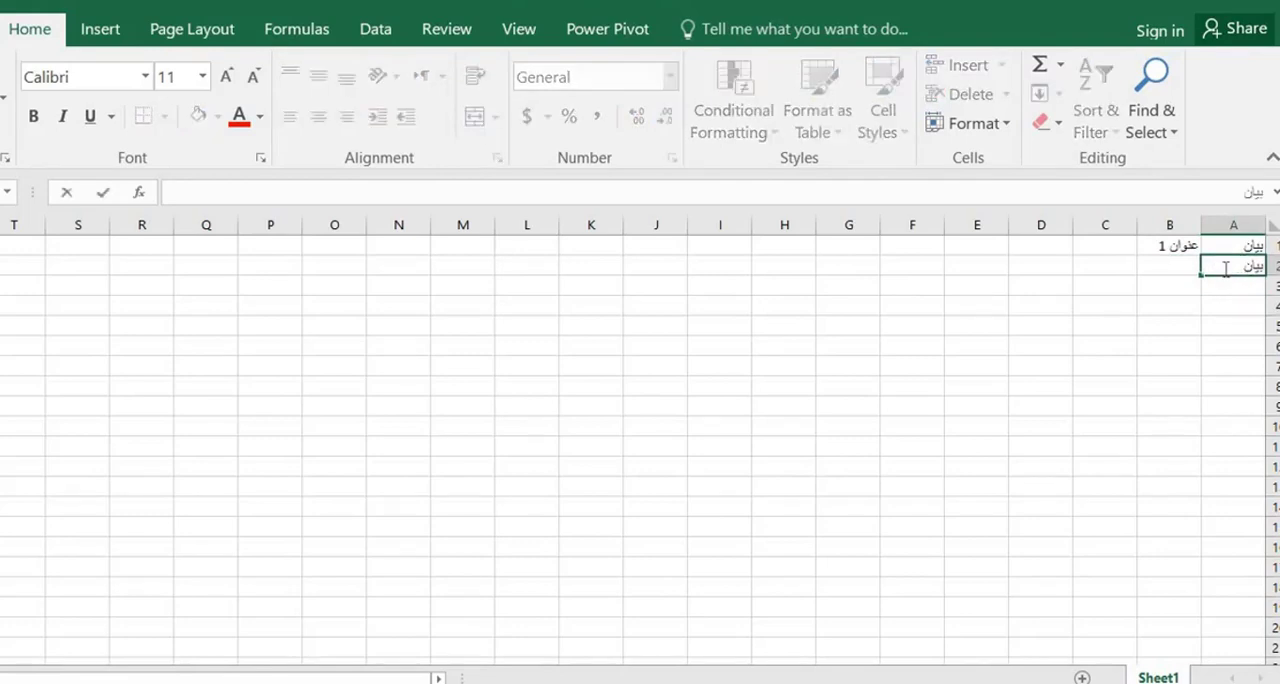
text(1)
key(Return)
Autofill the header in B1 across row 1 to column R as a numbered series up to "عنوان 17"
click(1180, 247)
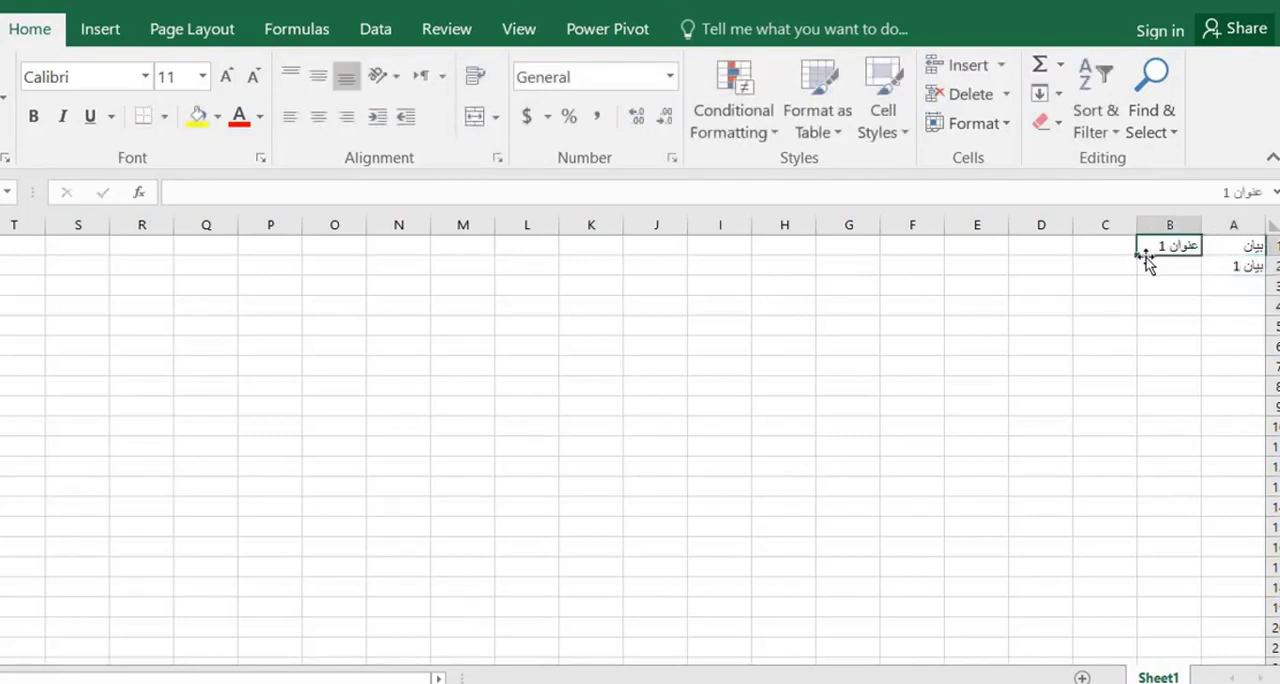
drag(1138, 258, 129, 246)
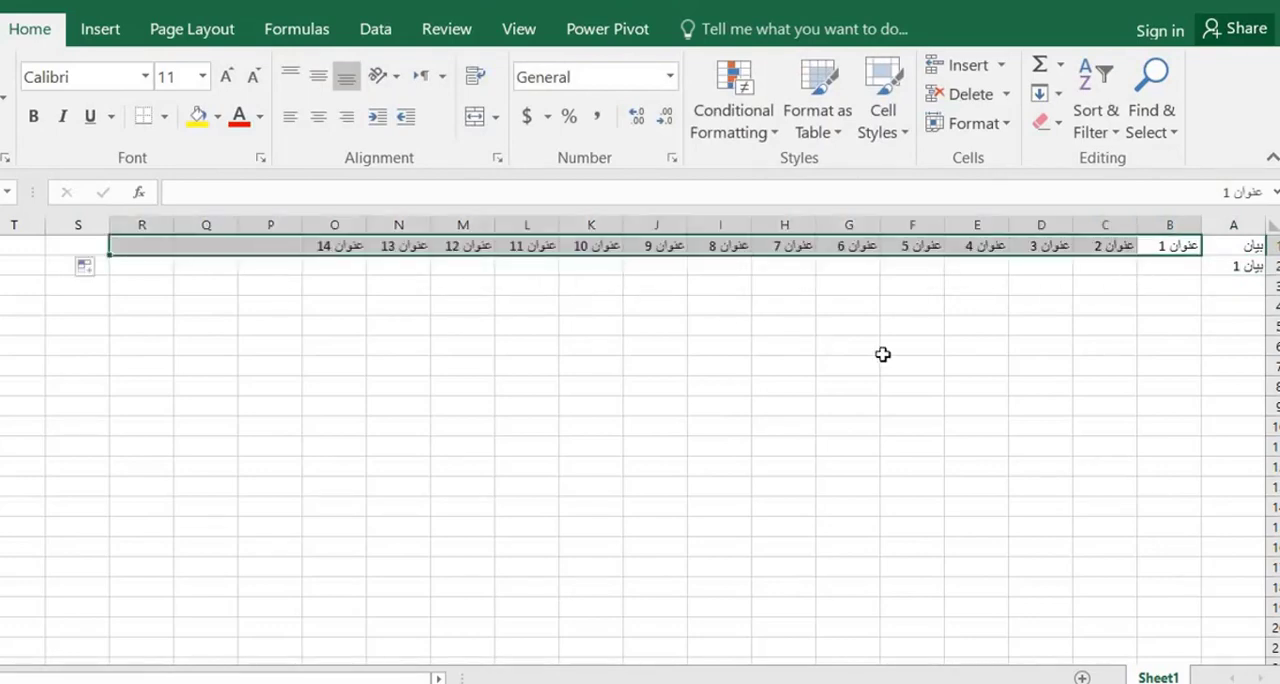
click(1046, 327)
Autofill the label in A2 down to row 18 as a numbered series up to "بيان 17"
click(1215, 249)
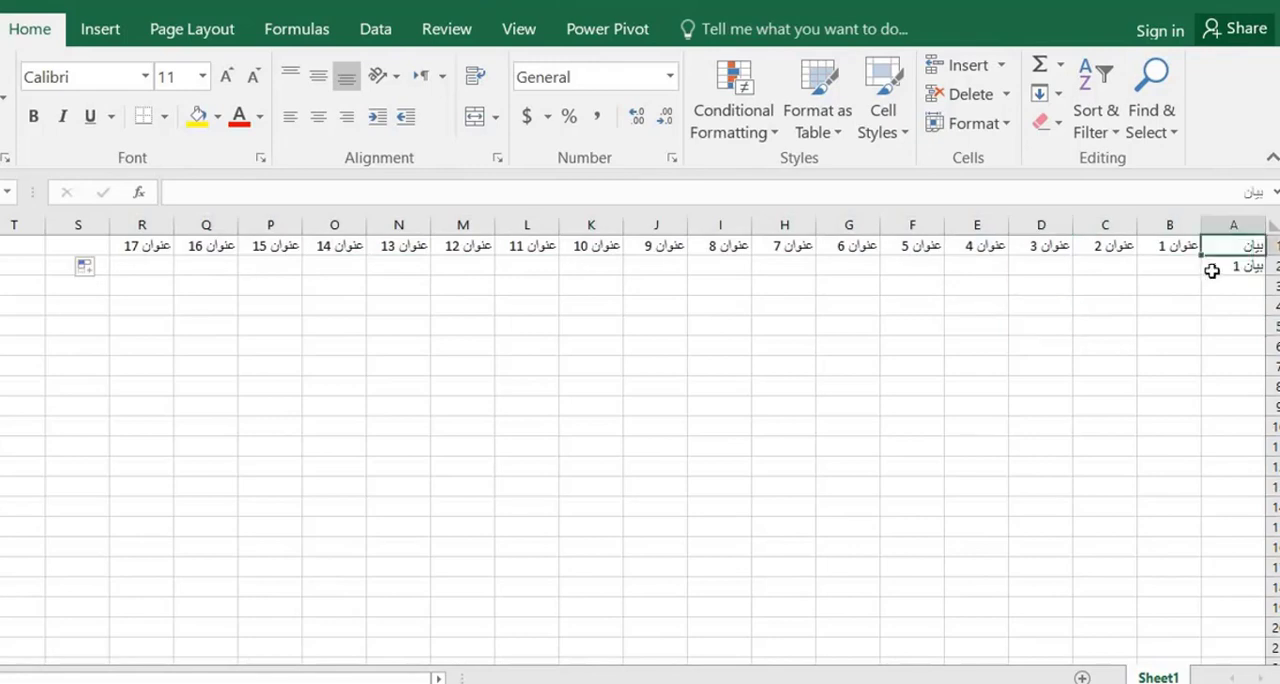
click(1212, 269)
drag(1202, 279, 1202, 592)
click(1041, 403)
Enter 10 in B2 and 20 in B3, and extend the series down to B18
click(1165, 262)
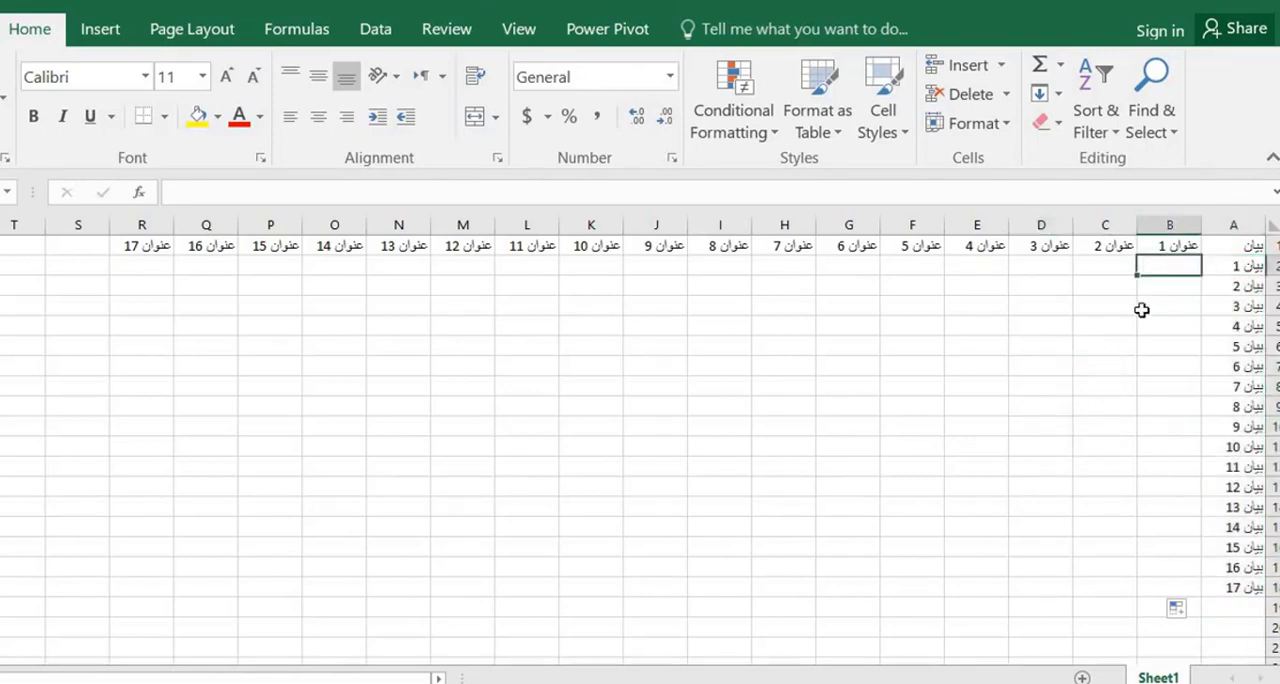
text(10)
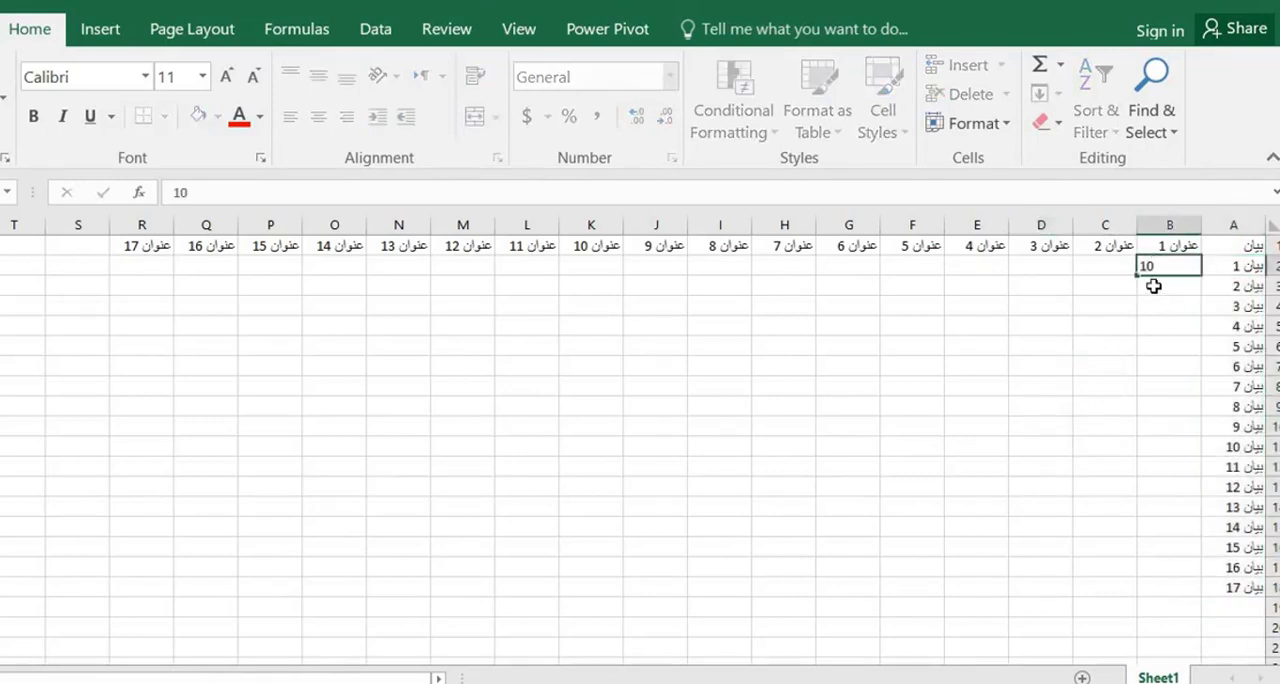
key(ctrl+Return)
click(1156, 287)
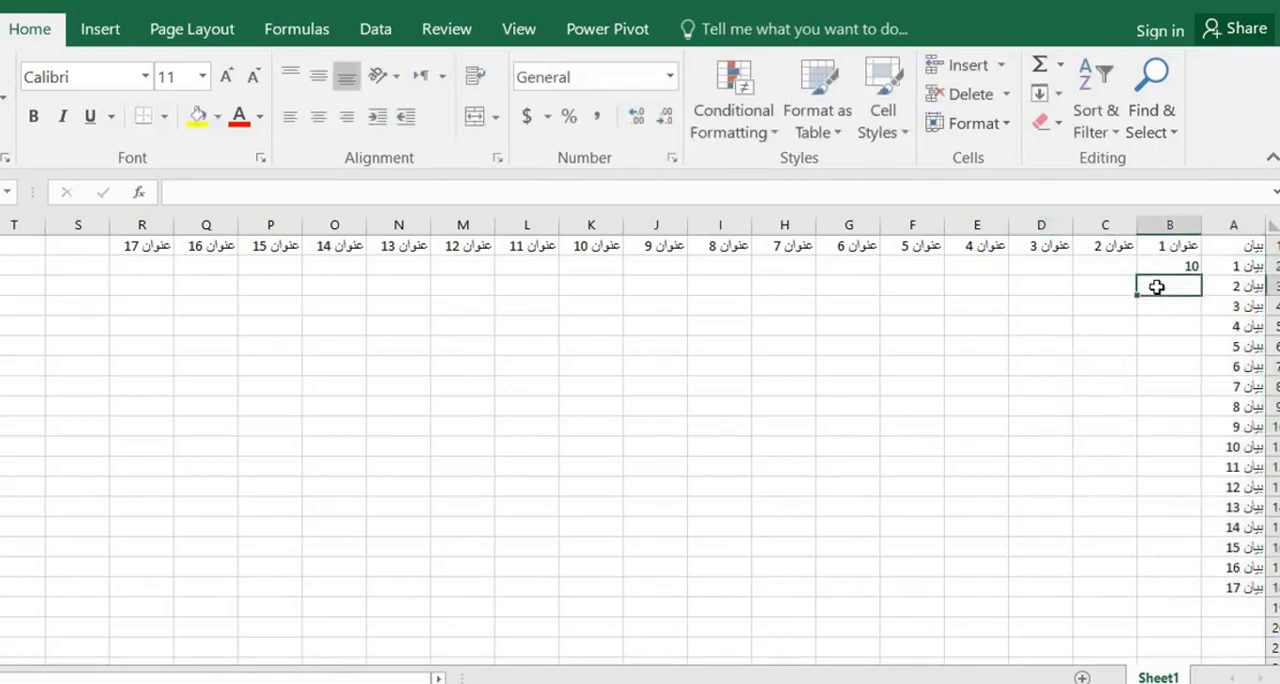
text(20)
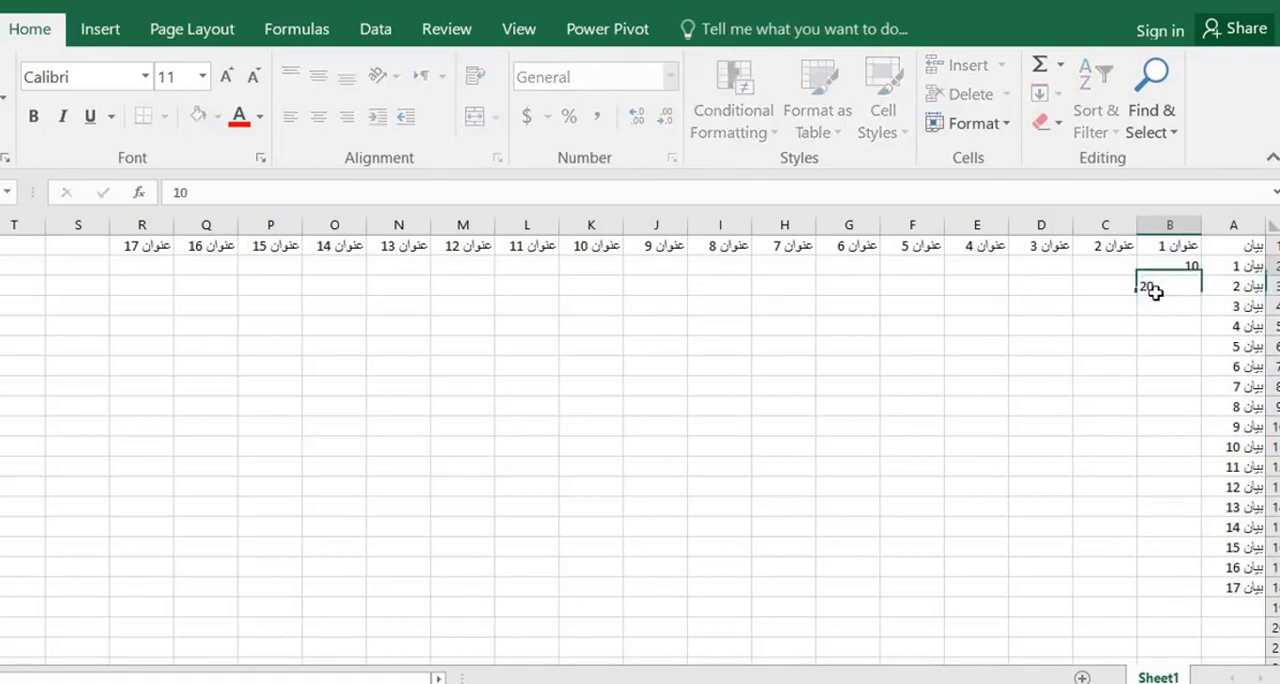
drag(1146, 264, 1122, 569)
Enter 20 in C2 and 30 in C3 as the starting values of the second column
click(1092, 270)
click(1145, 273)
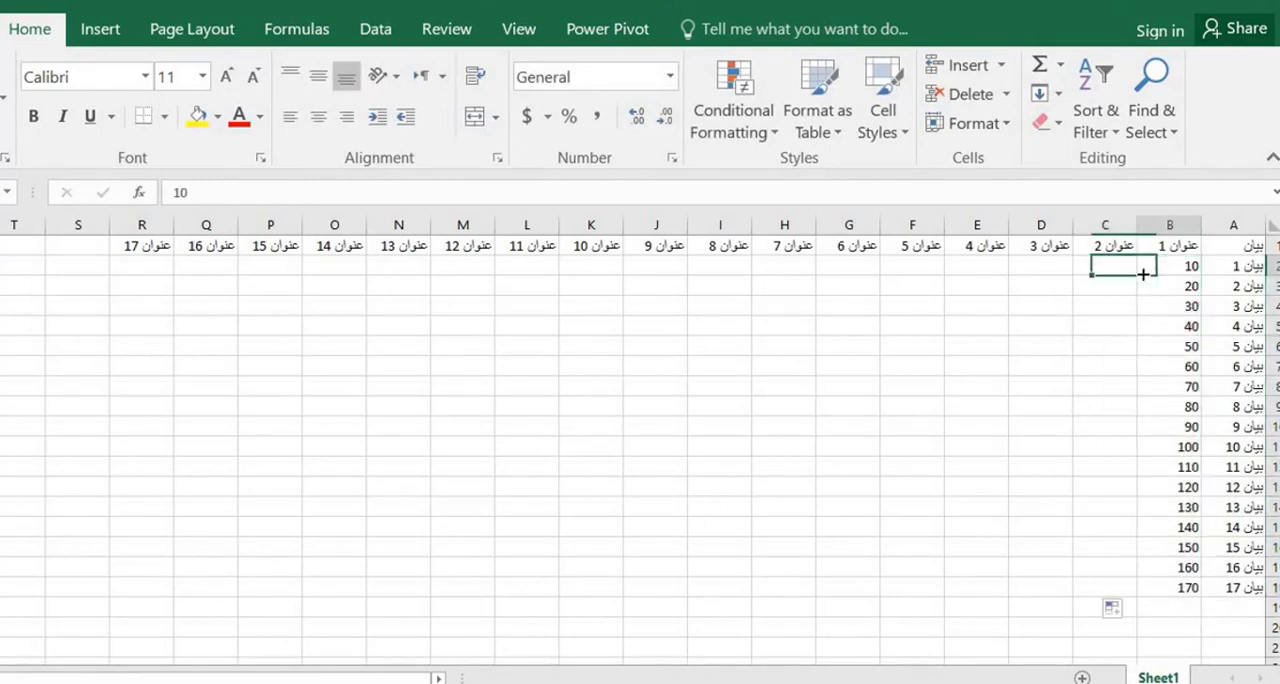
mouse_move(1138, 277)
mouse_down()
mouse_move(1097, 271)
mouse_move(1134, 271)
mouse_up()
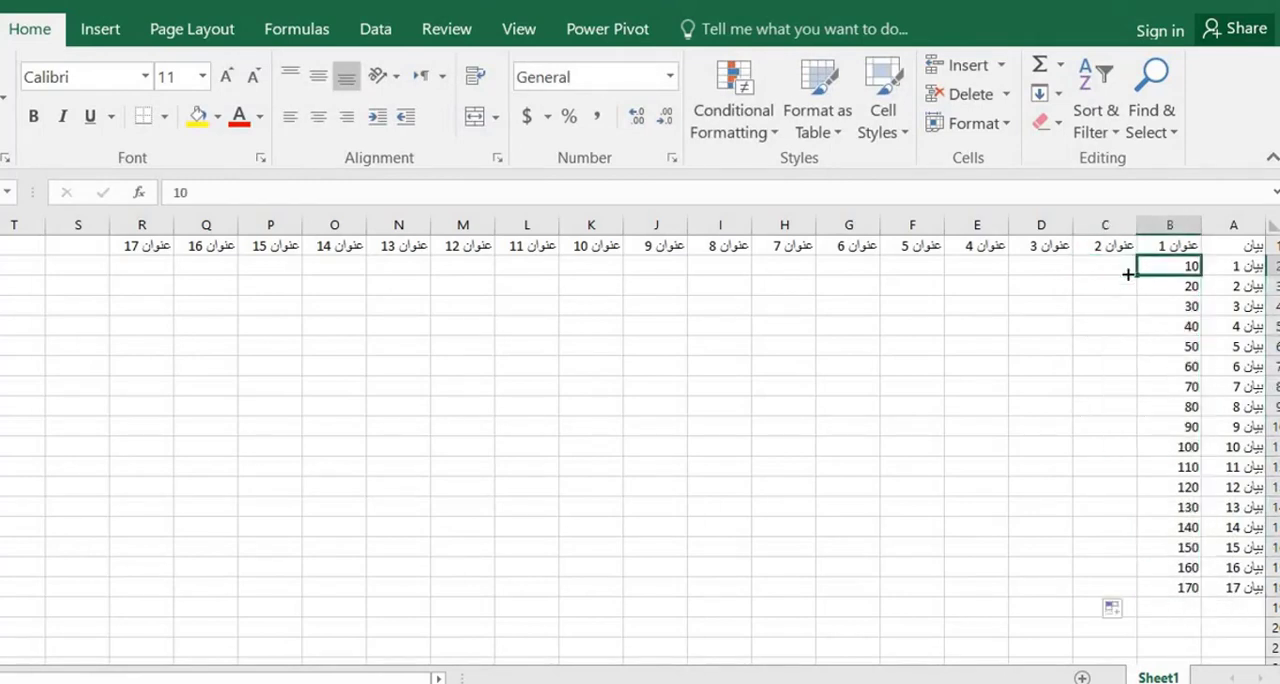
click(1110, 273)
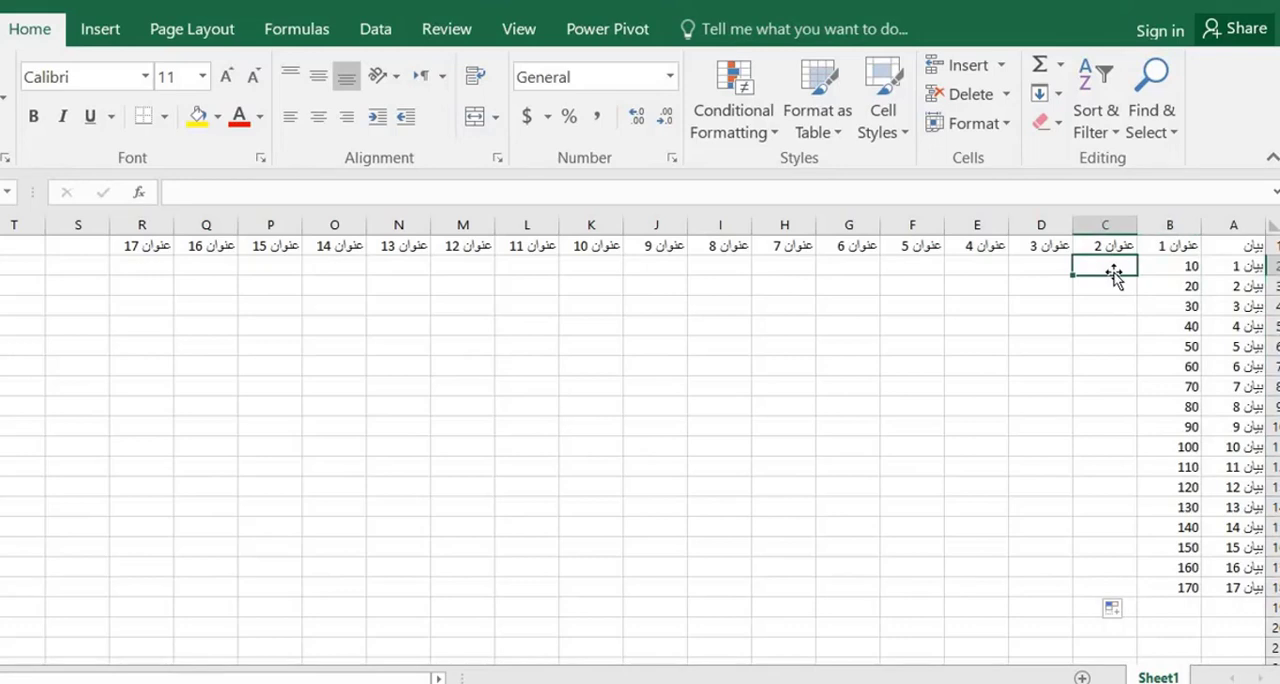
text(20)
key(Return)
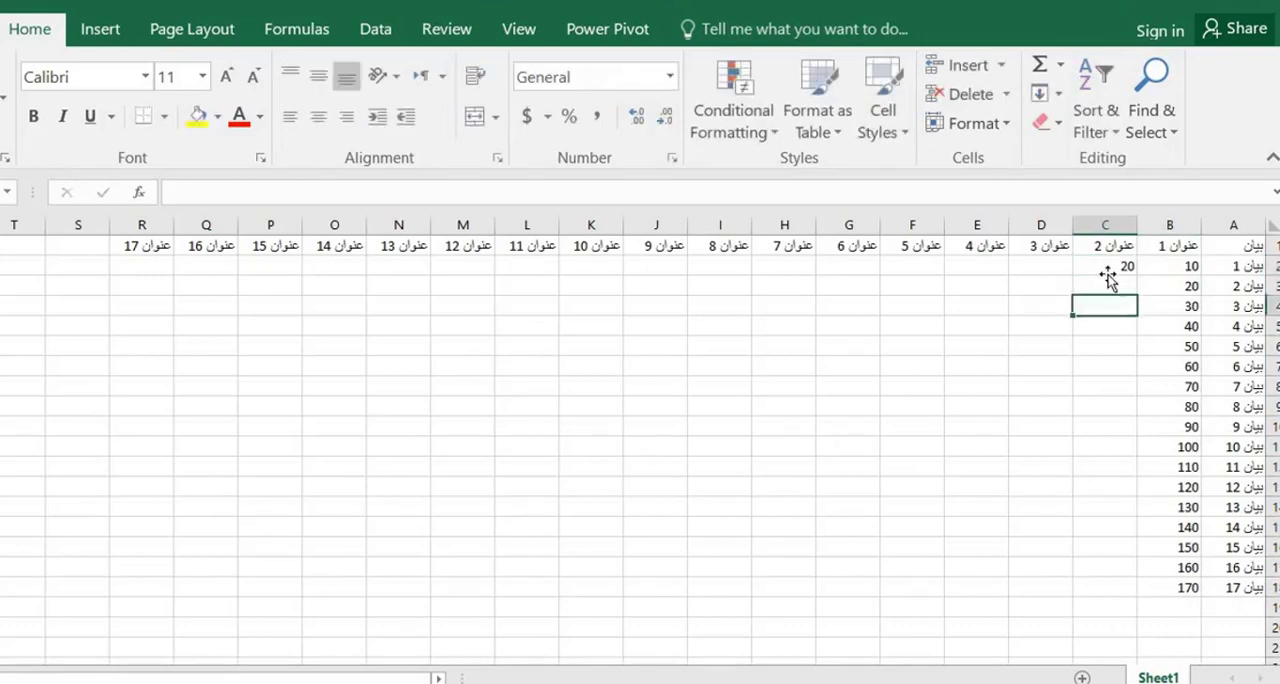
click(1106, 271)
drag(1159, 265, 1106, 263)
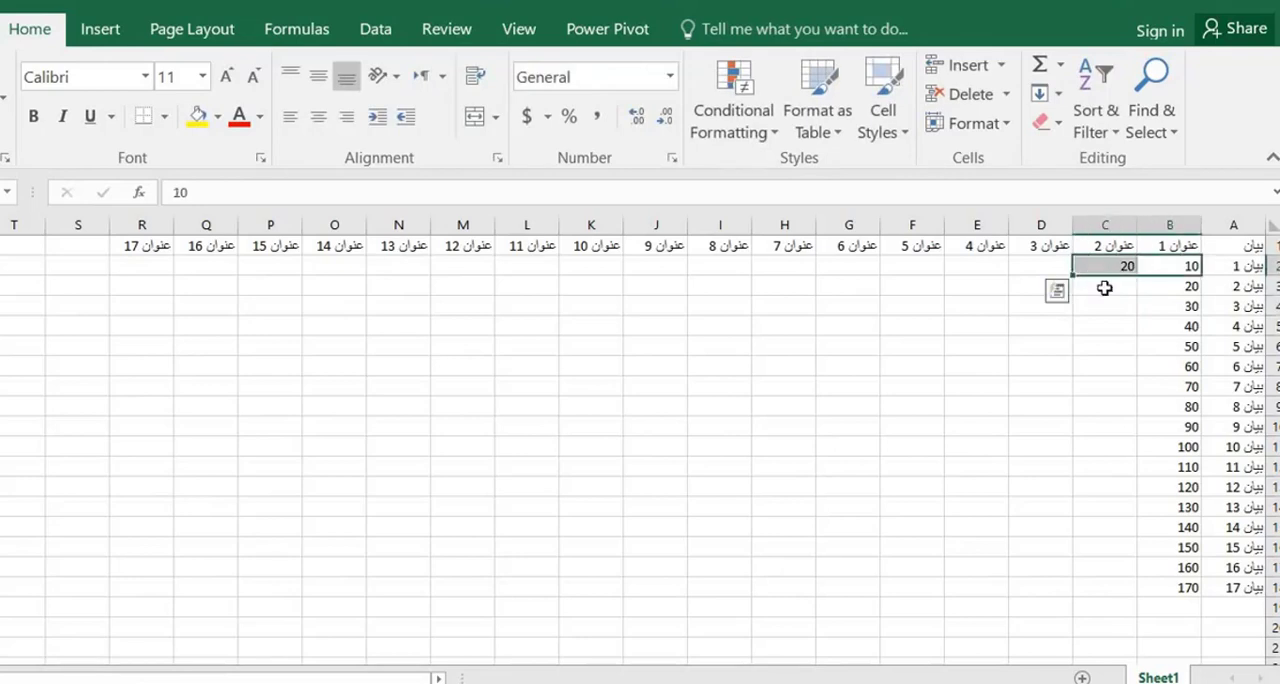
click(1106, 286)
click(1100, 268)
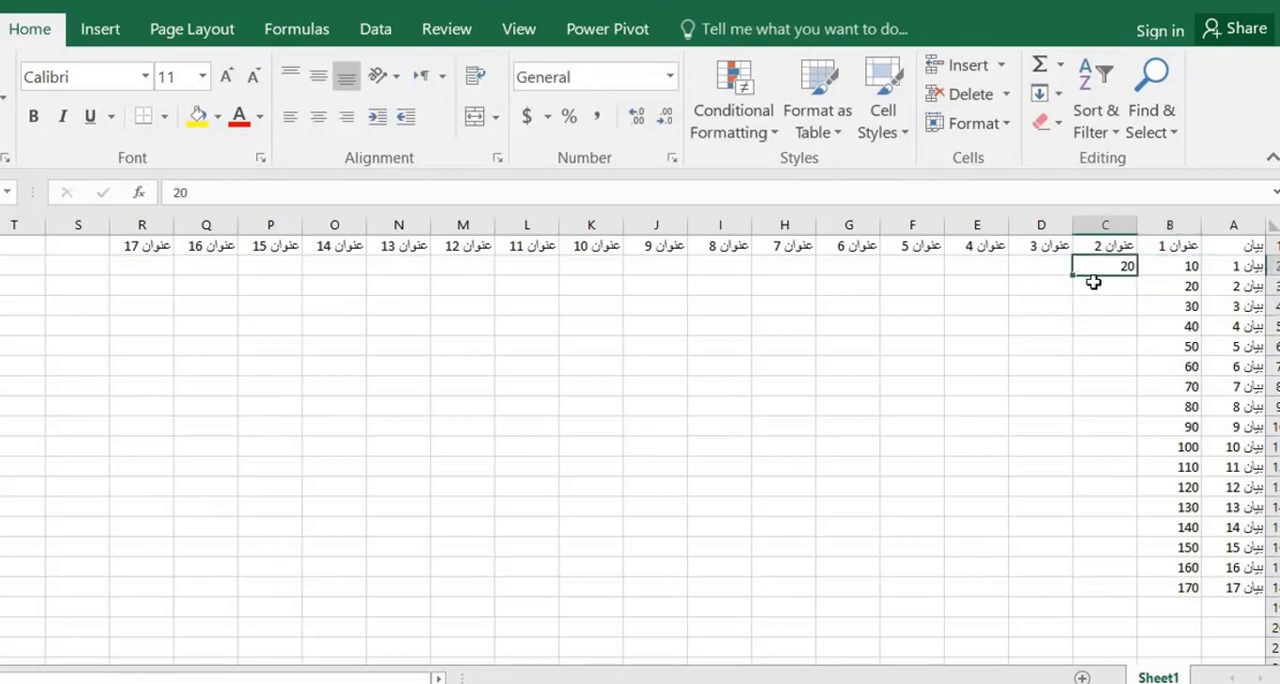
click(1093, 283)
text(30)
key(Return)
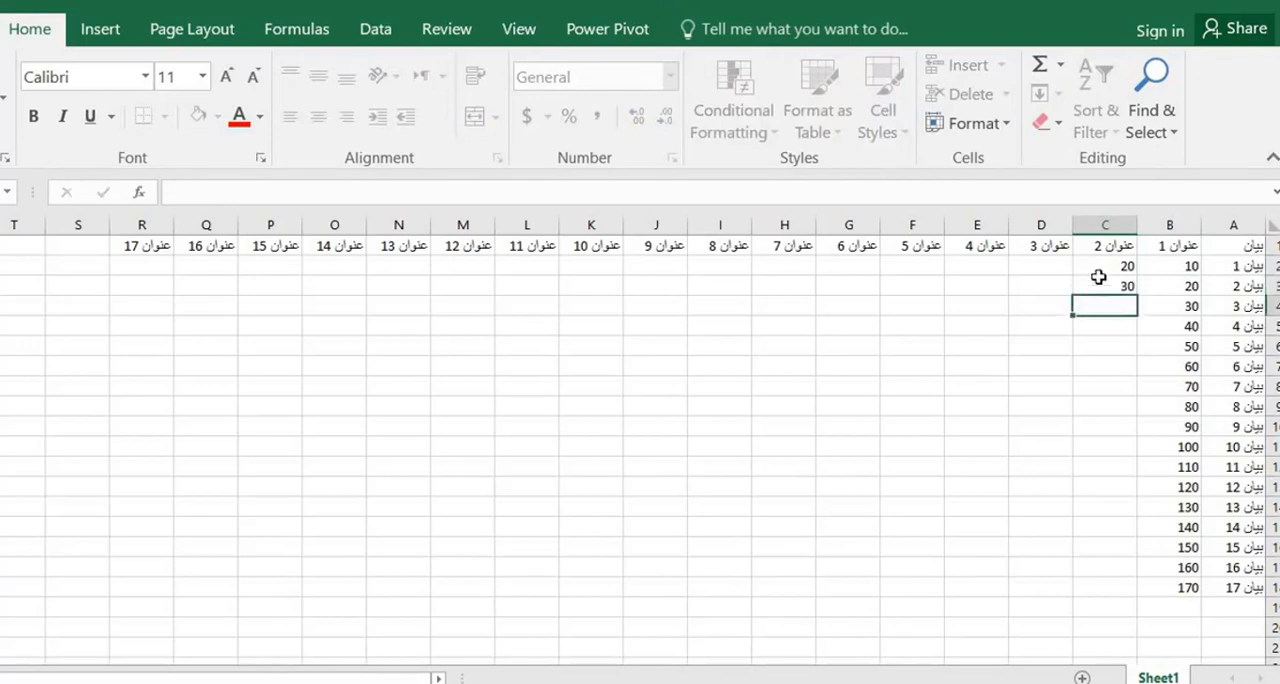
Extend the number series from C2:C3 down to row 18
click(1094, 286)
drag(1100, 267, 1103, 598)
click(1108, 390)
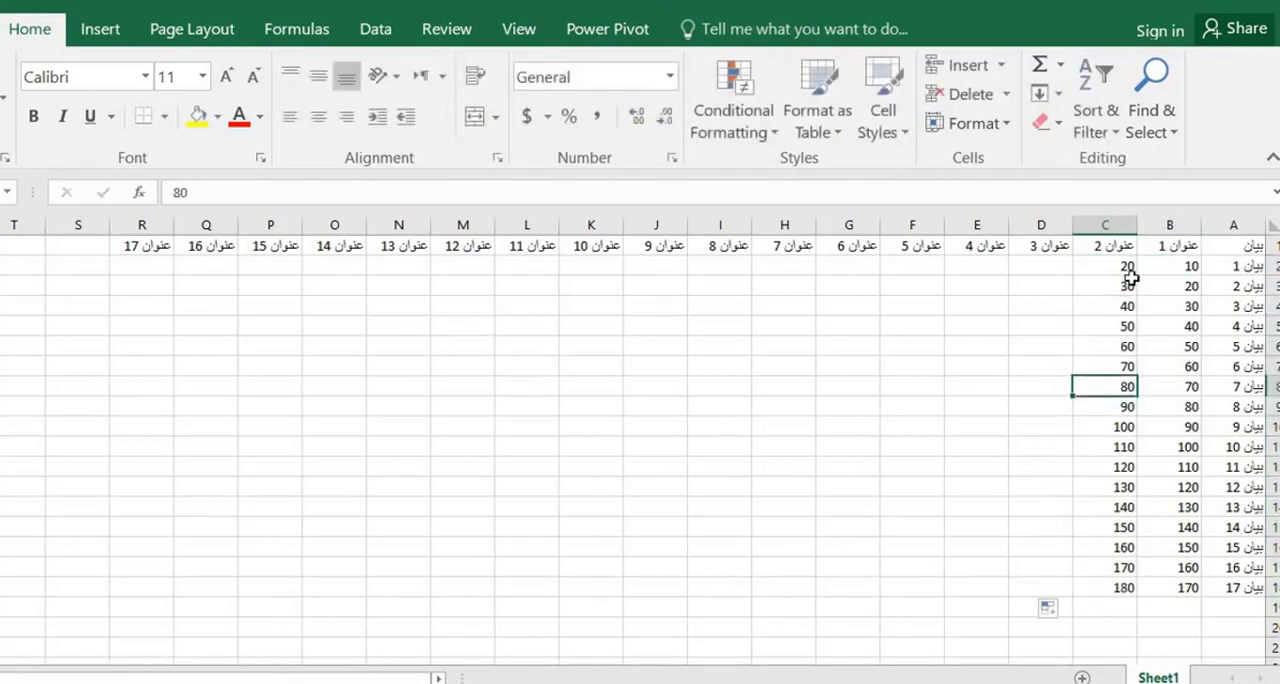
Extend the number series in B2:C18 across to column R
drag(1140, 268, 1077, 597)
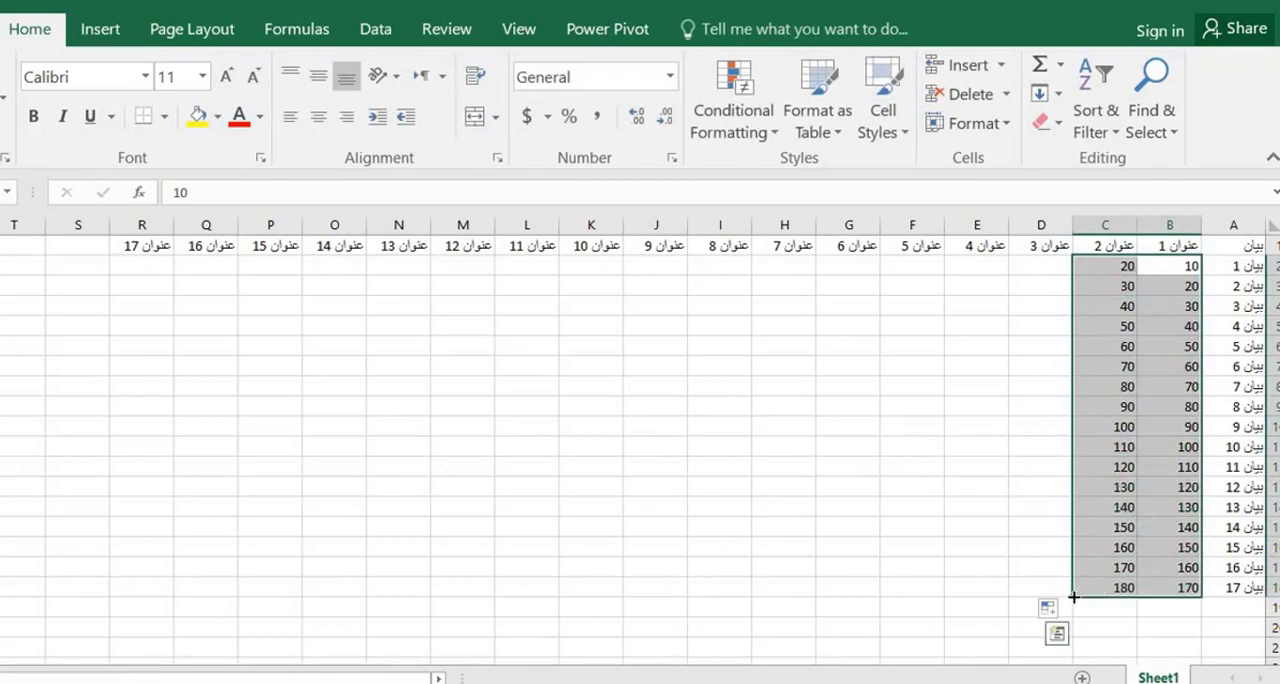
drag(1073, 597, 115, 562)
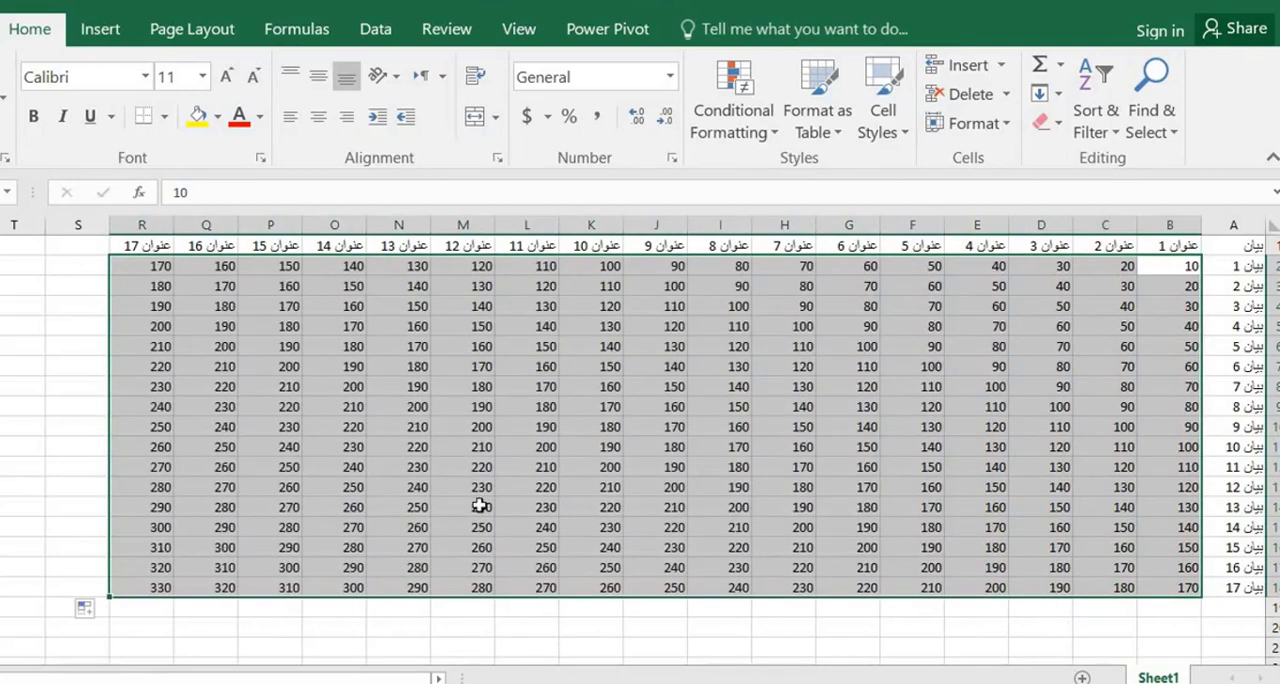
click(477, 505)
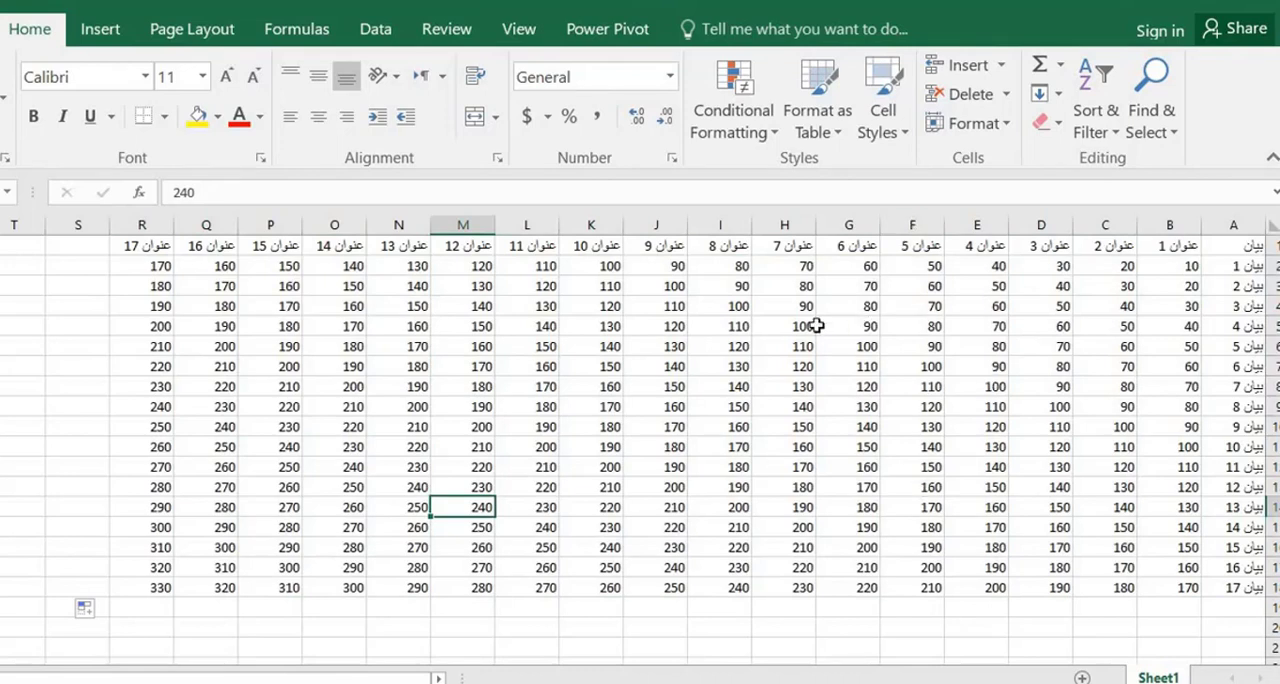
click(793, 387)
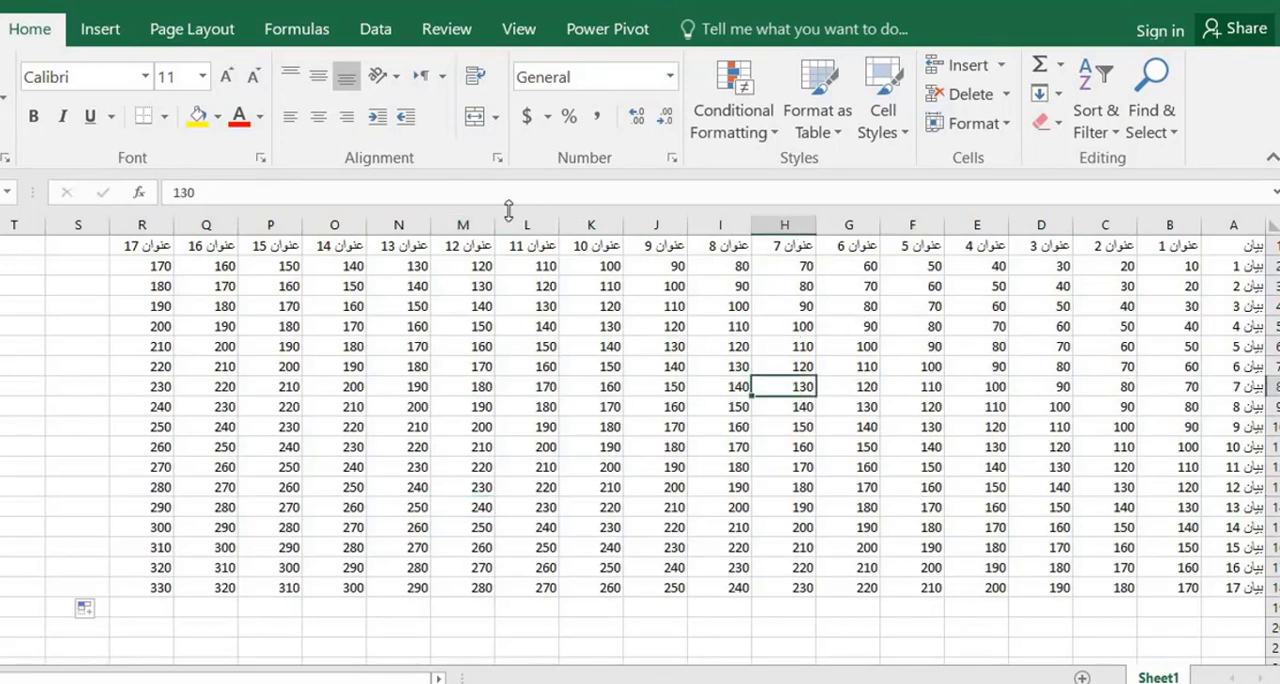
click(655, 350)
click(283, 320)
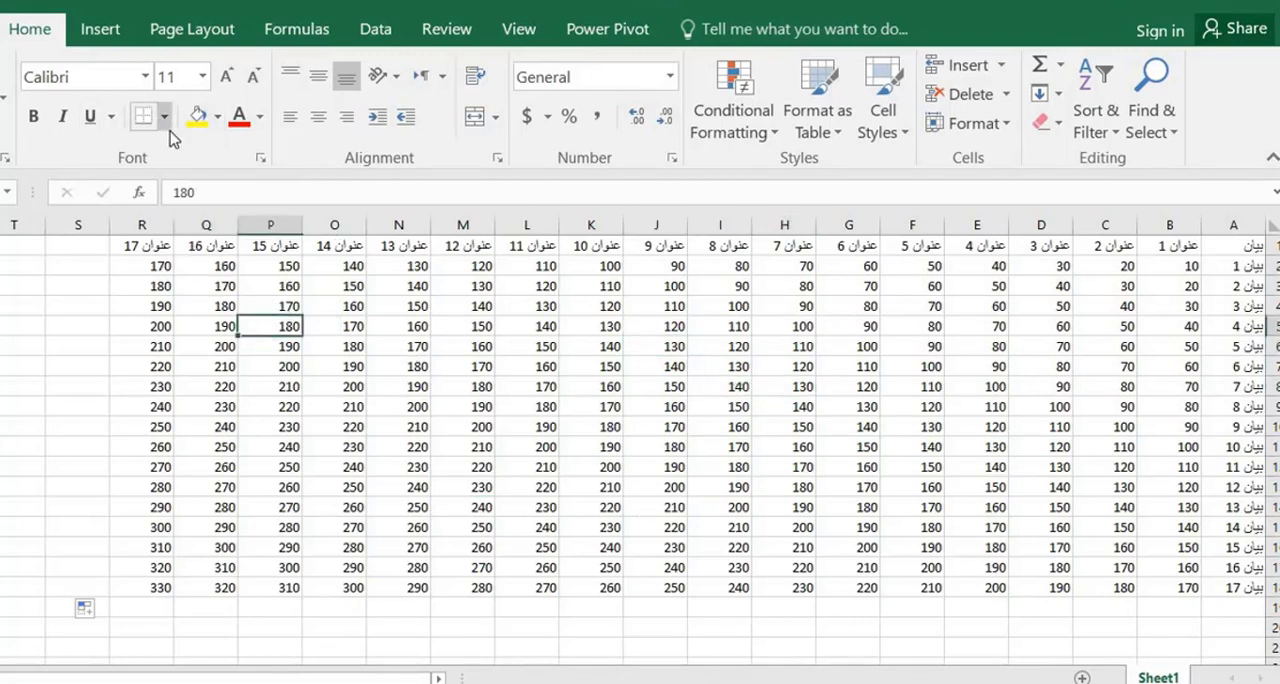
Apply All Borders to the whole table, A1:R18
mouse_move(135, 248)
mouse_down()
mouse_move(630, 330)
mouse_move(1225, 590)
mouse_up()
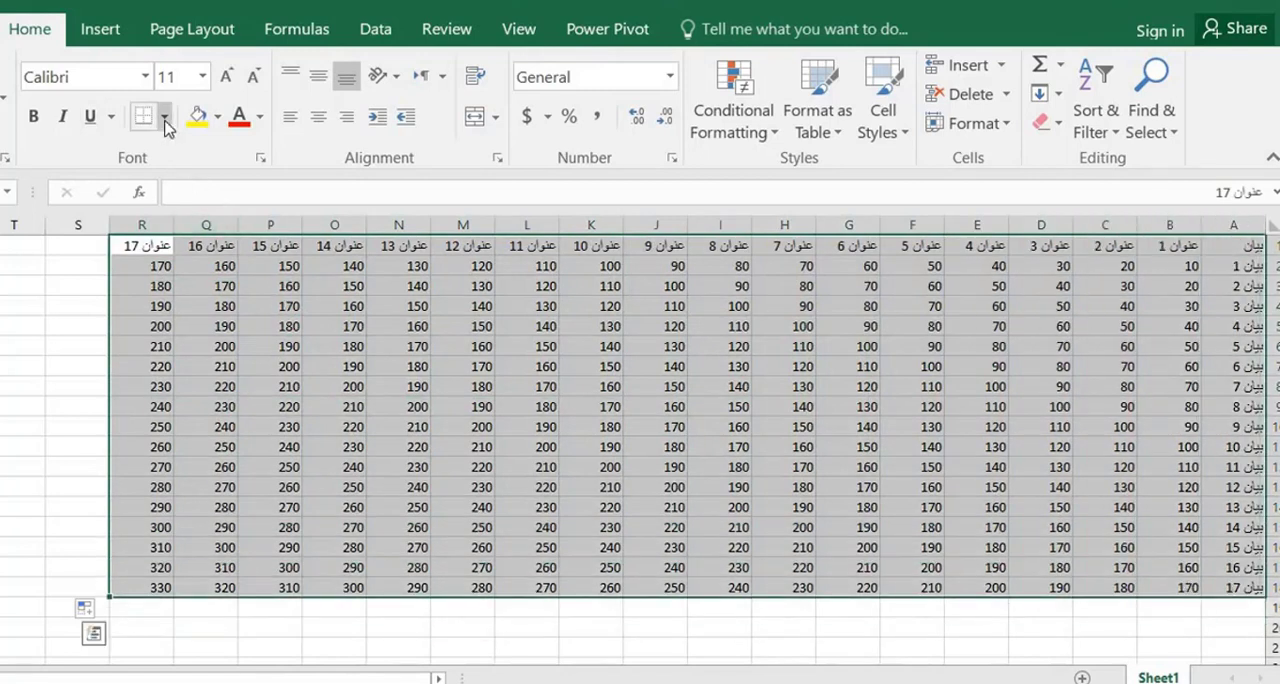
click(164, 116)
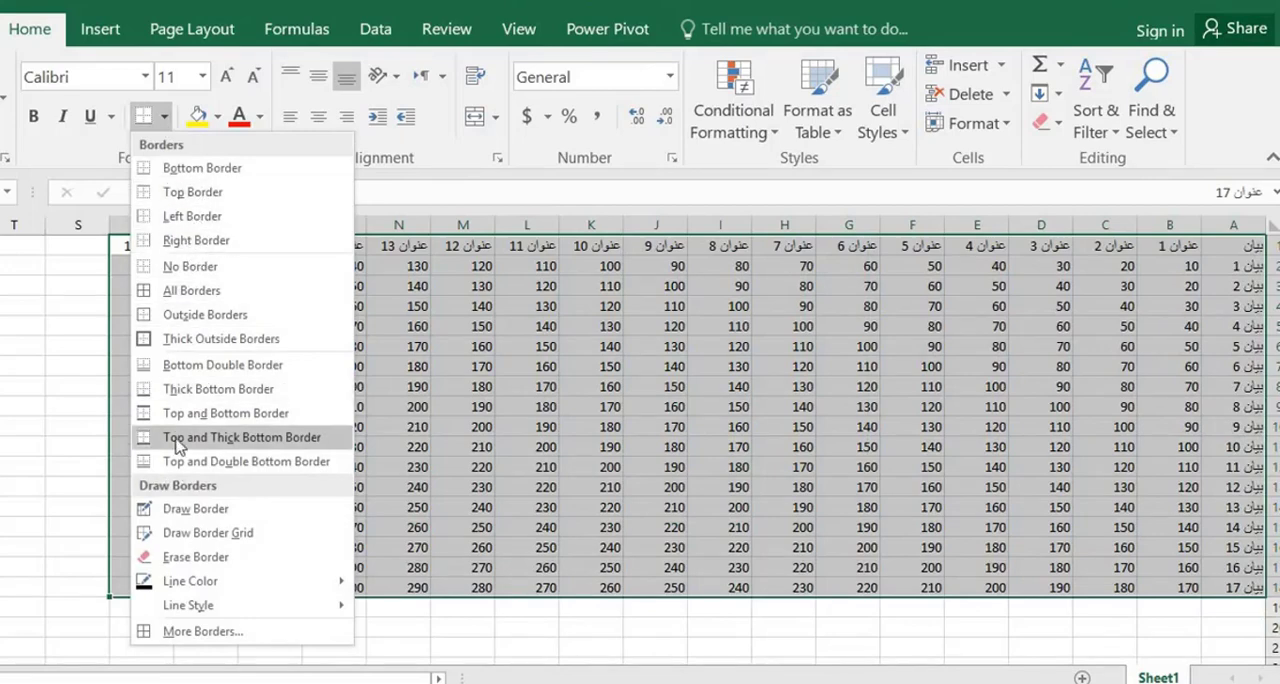
click(192, 291)
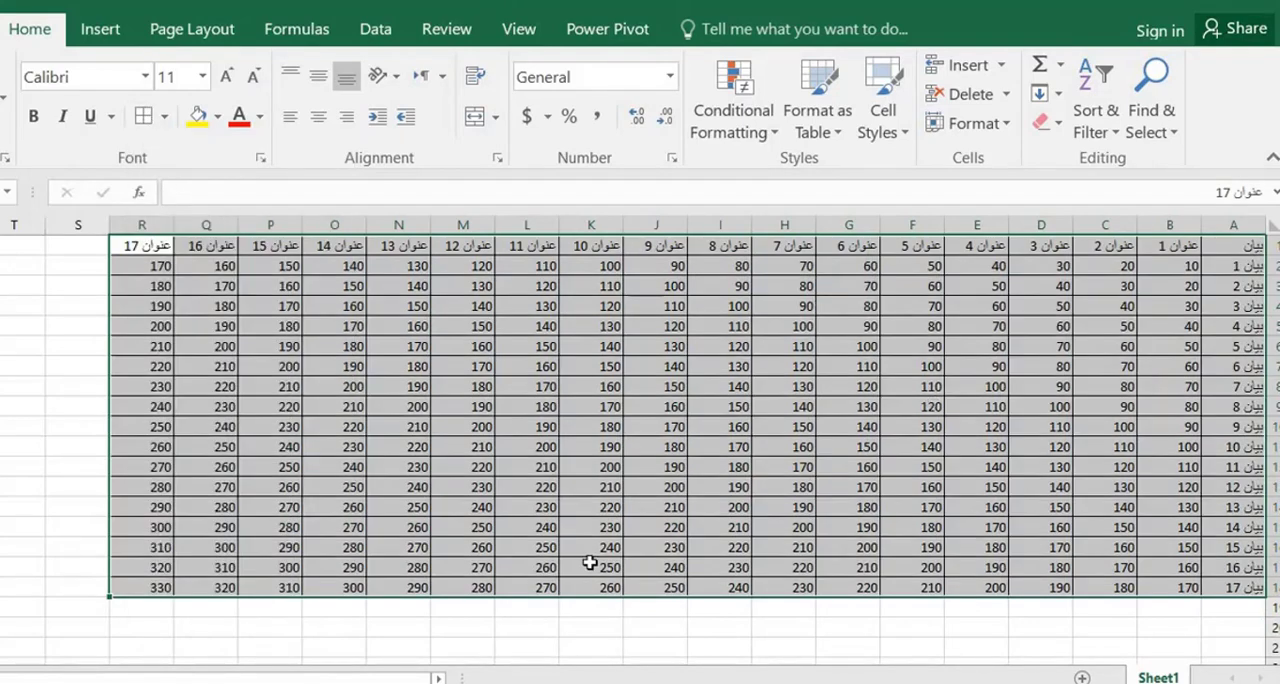
click(585, 371)
click(1039, 385)
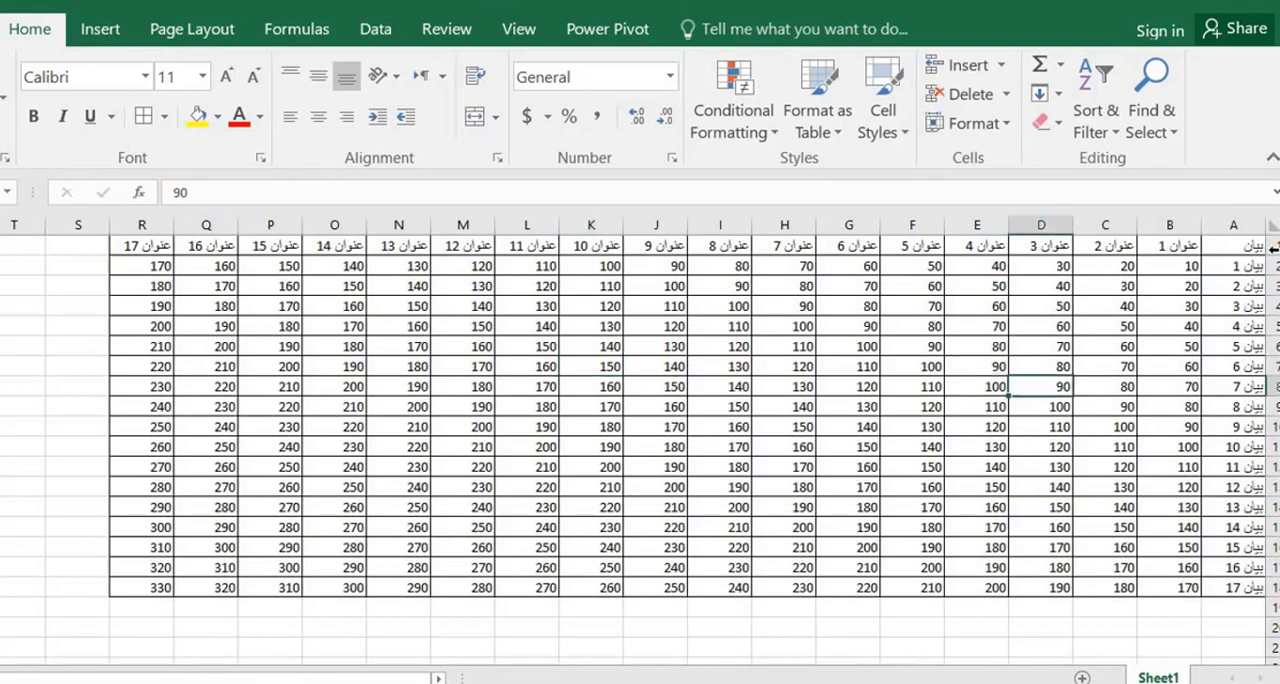
Format the header row A1:R1 with a red font and a green fill
drag(1251, 246, 142, 246)
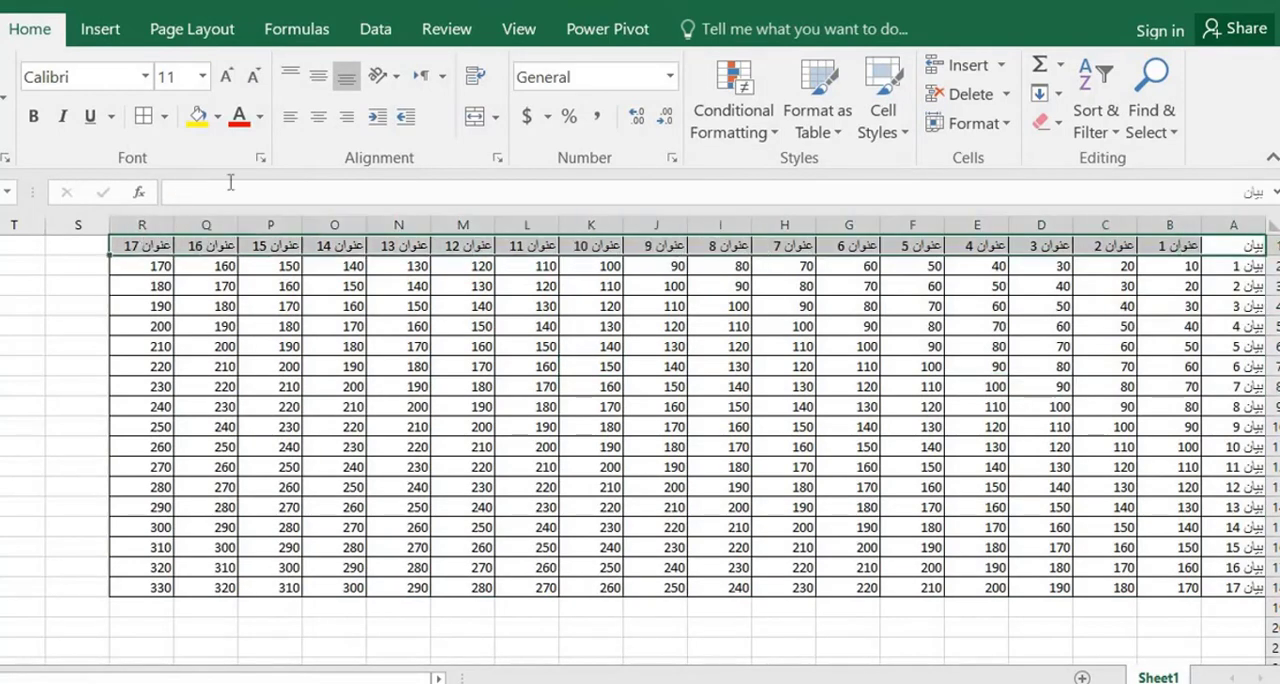
click(241, 118)
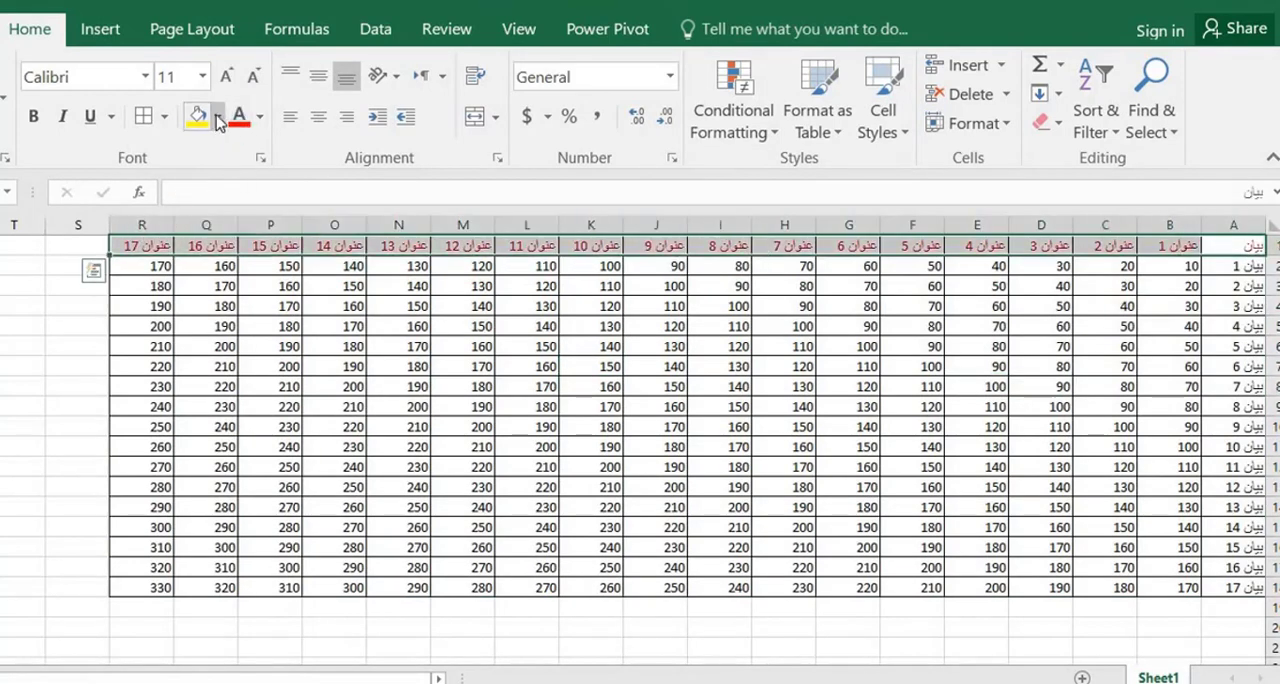
click(218, 118)
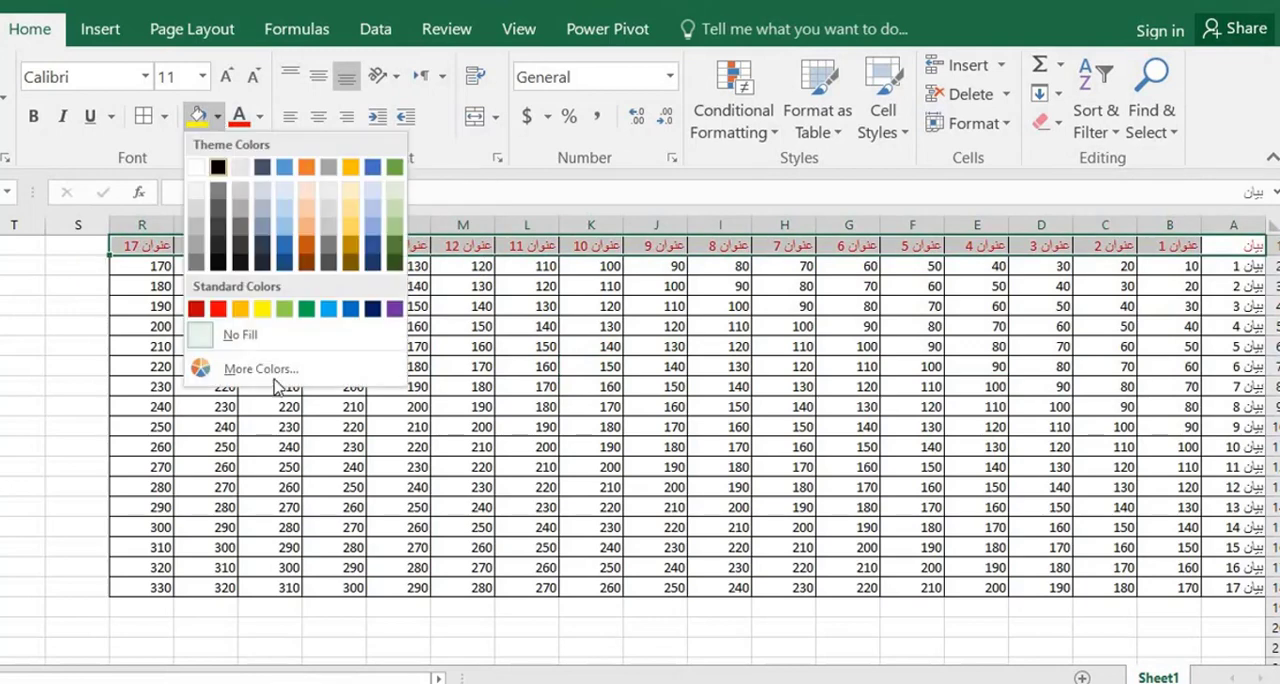
click(601, 345)
Format the row labels A2:A18 with a blue font and a light grey fill
drag(1228, 268, 1236, 590)
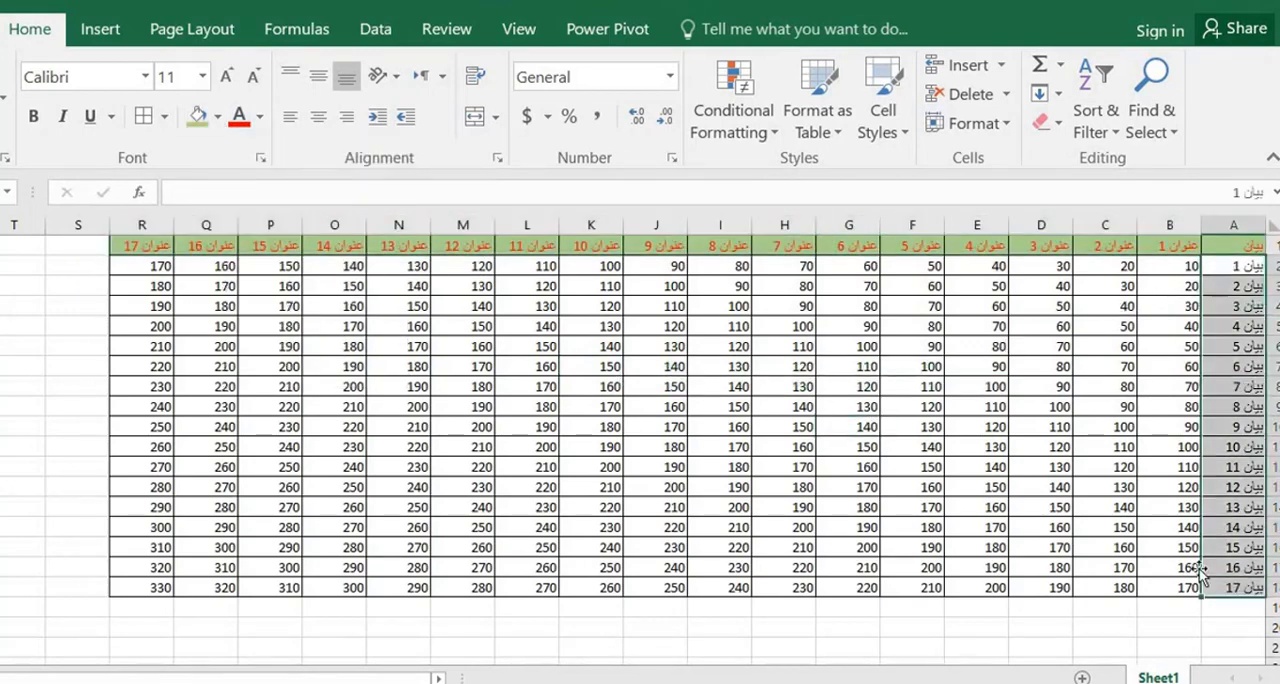
click(259, 118)
click(343, 294)
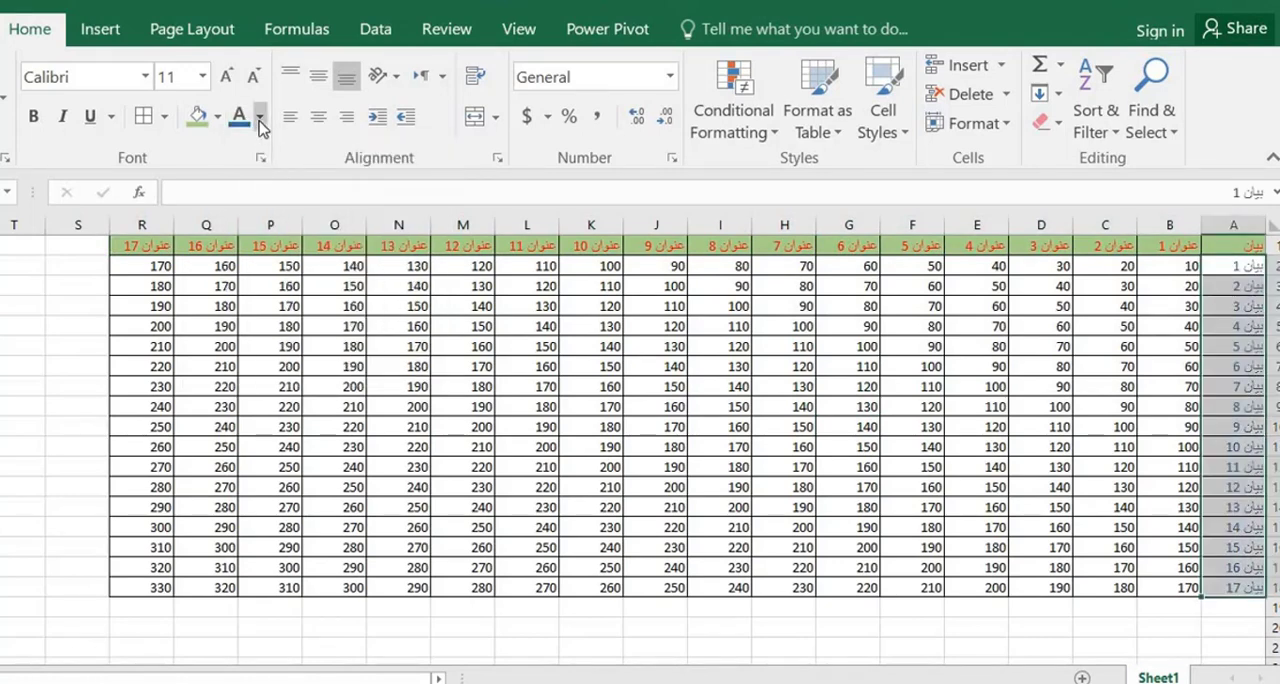
click(259, 120)
click(217, 118)
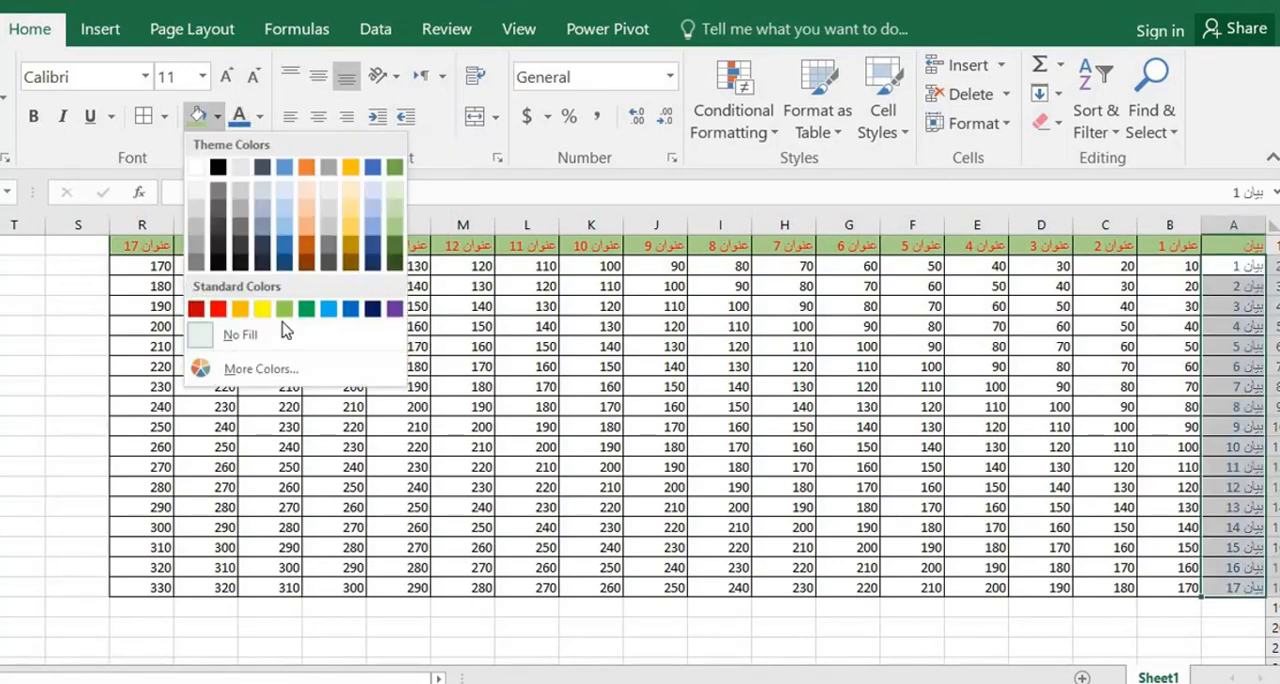
click(329, 211)
click(767, 420)
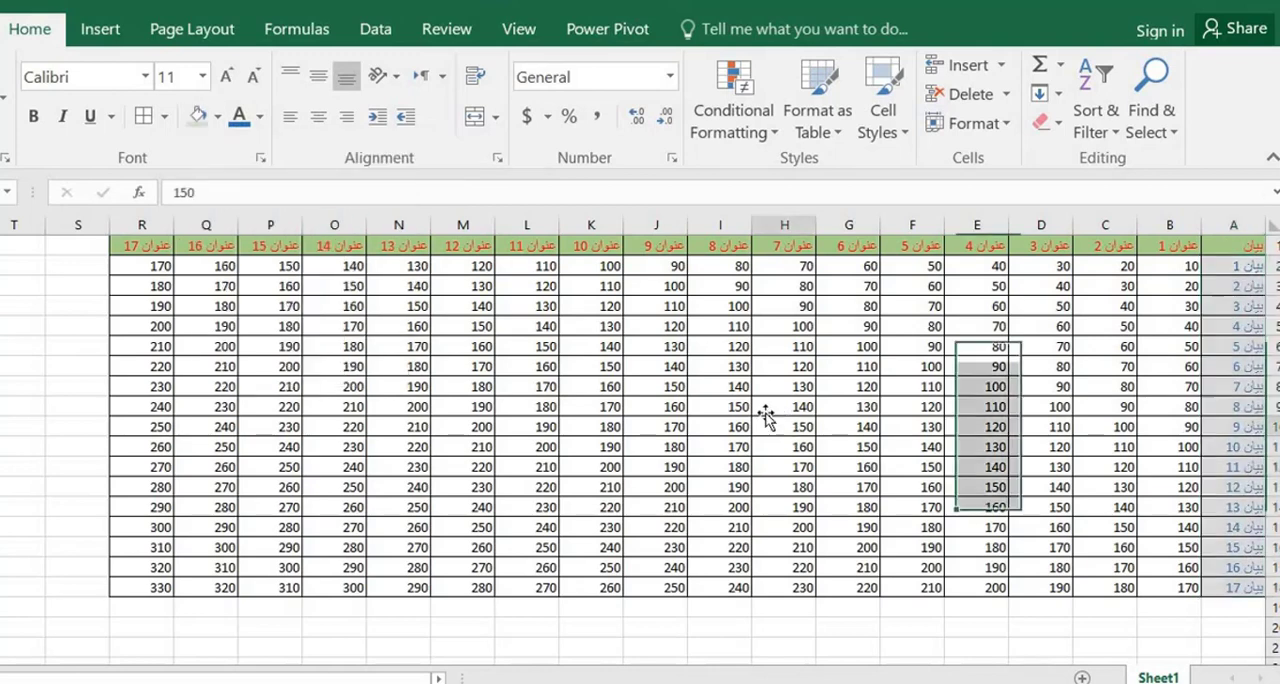
click(666, 406)
click(537, 366)
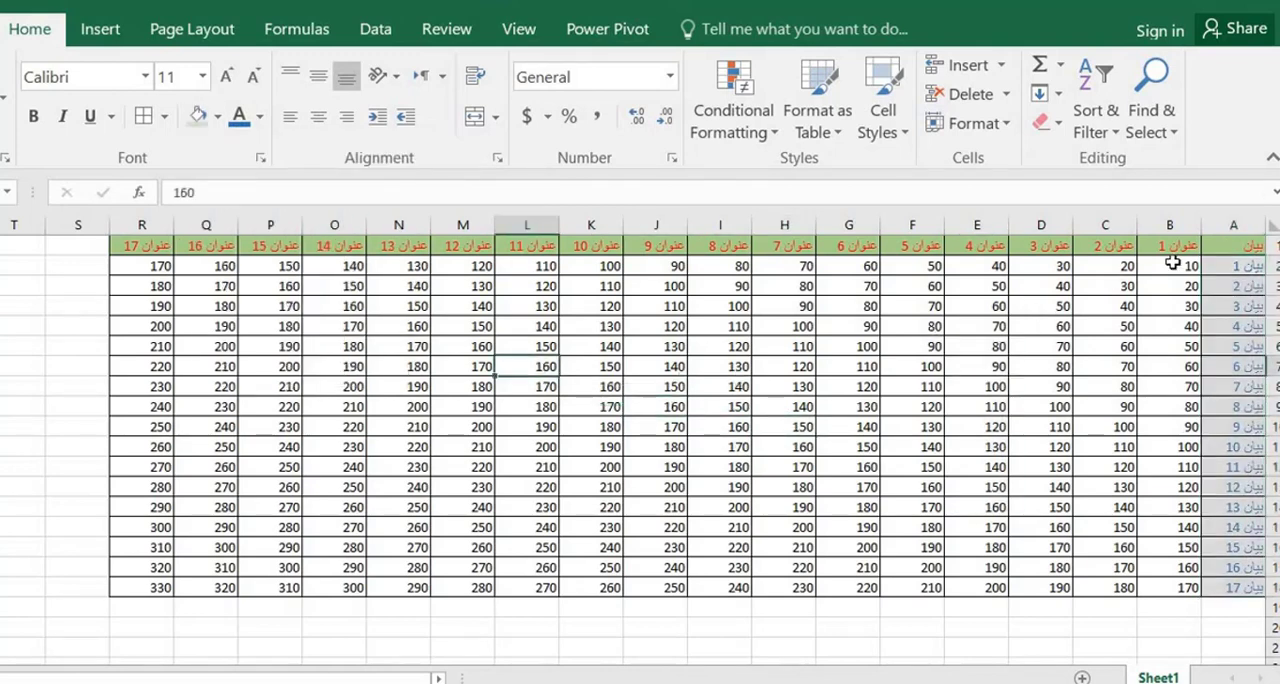
Center the numbers in B2:R18 horizontally
drag(1172, 263, 136, 586)
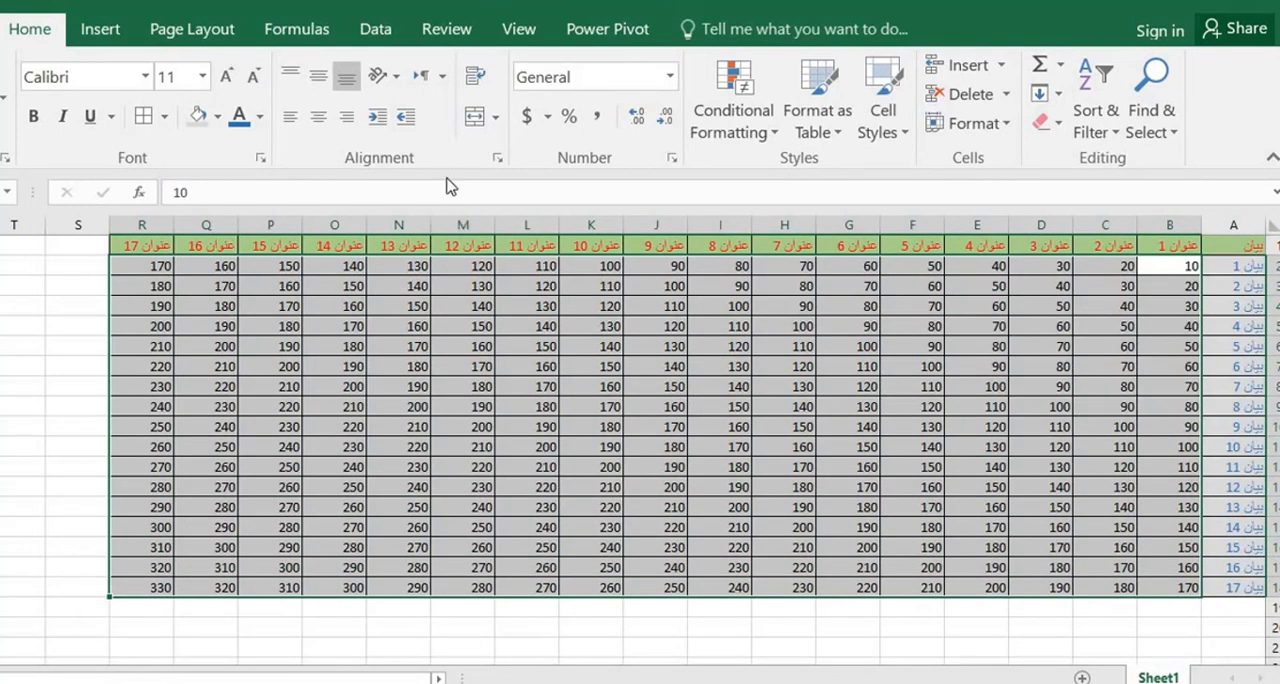
click(318, 118)
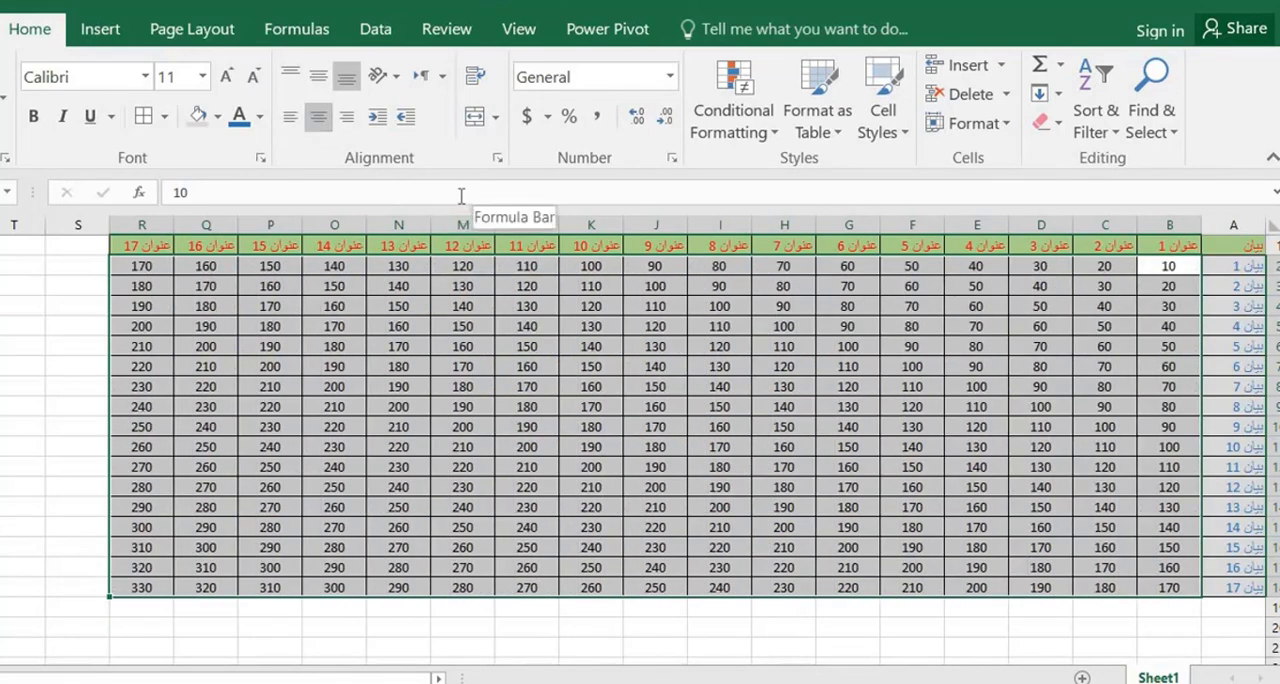
Try the dollar Accounting format and the Percent style on B2:R18, undoing each one
click(526, 118)
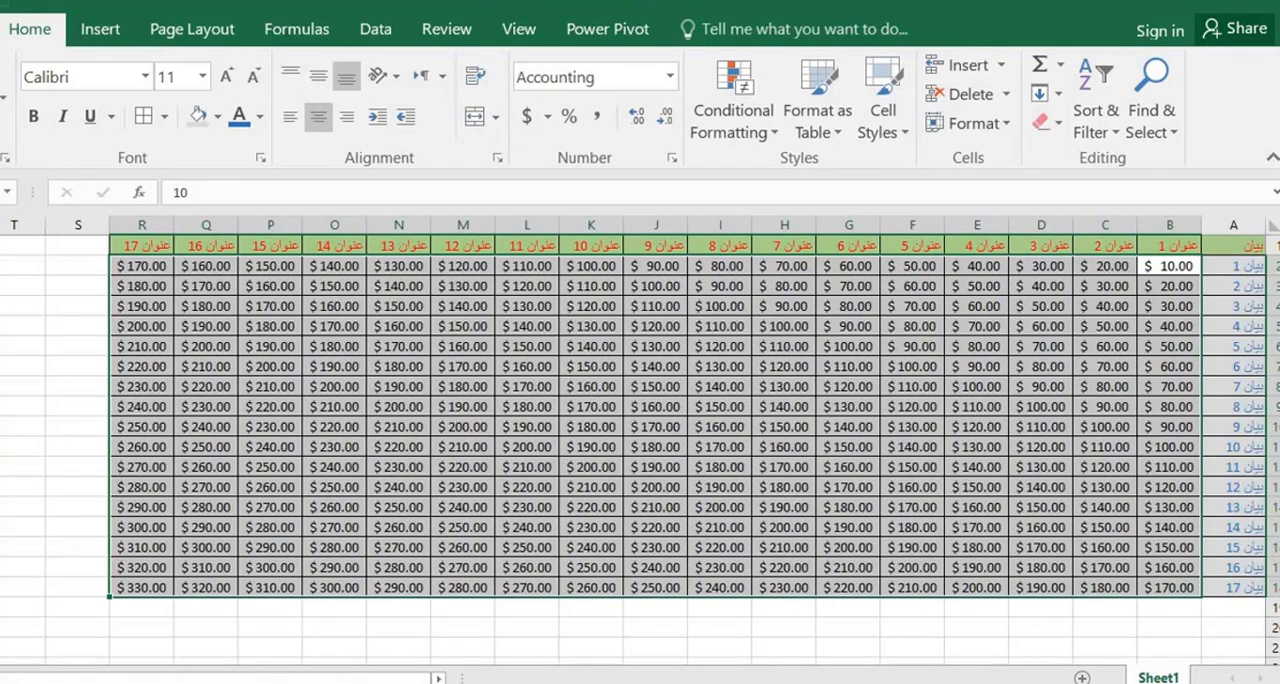
key(ctrl+z)
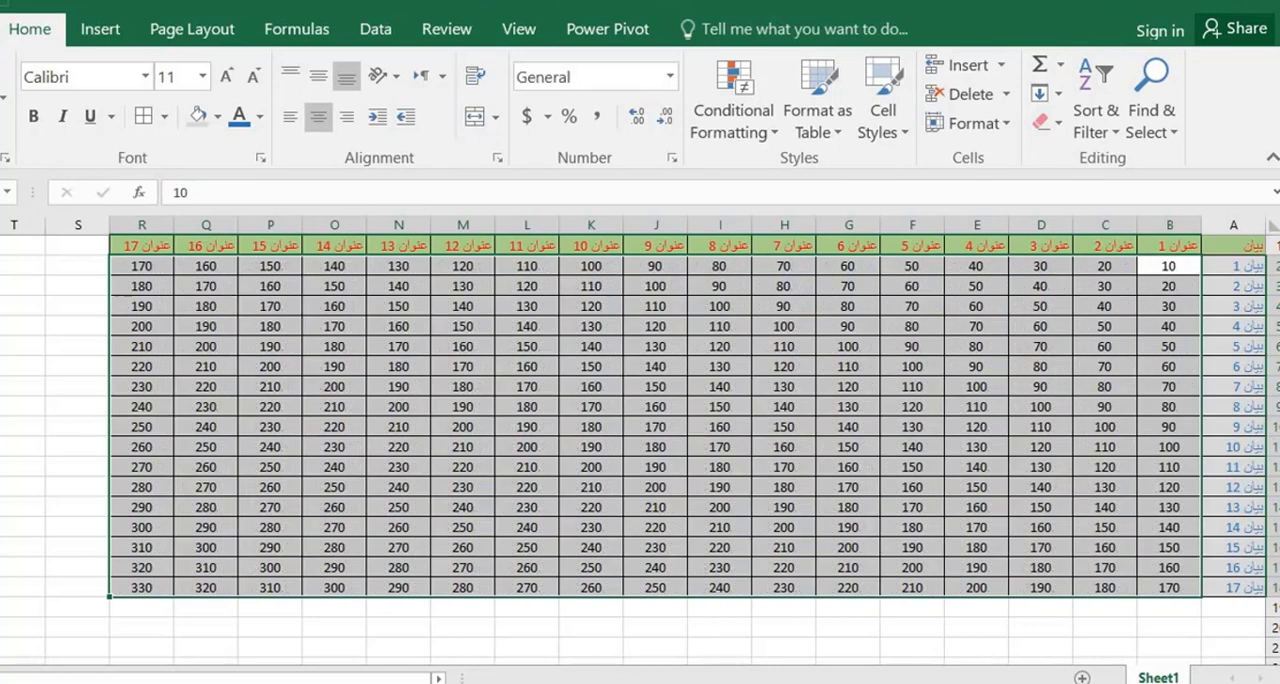
click(570, 118)
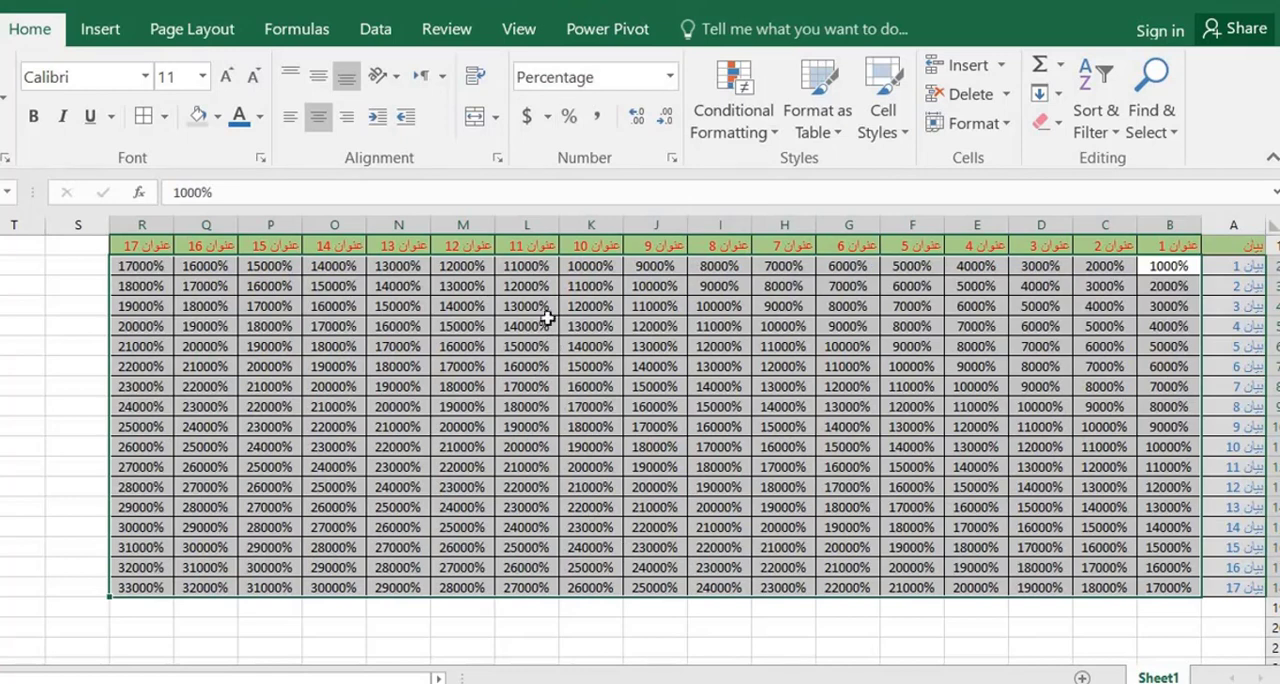
key(ctrl+z)
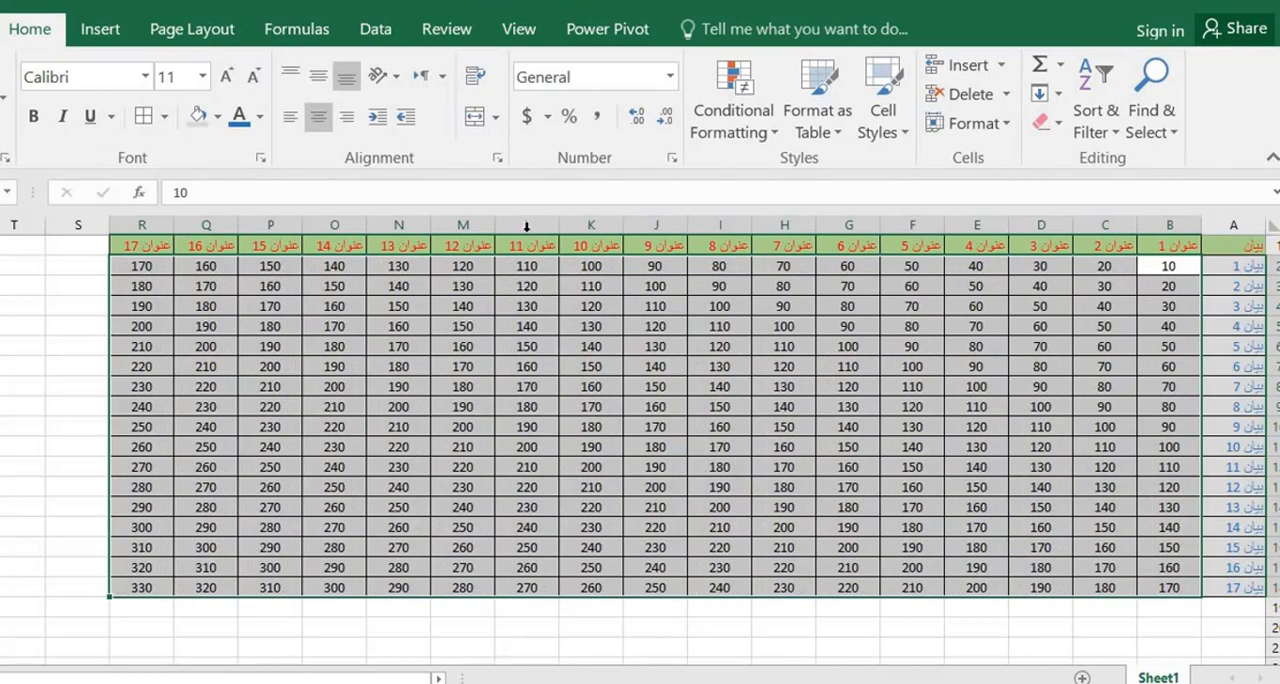
Add two decimal places to the numbers in B2:R18 and remove both again
click(636, 118)
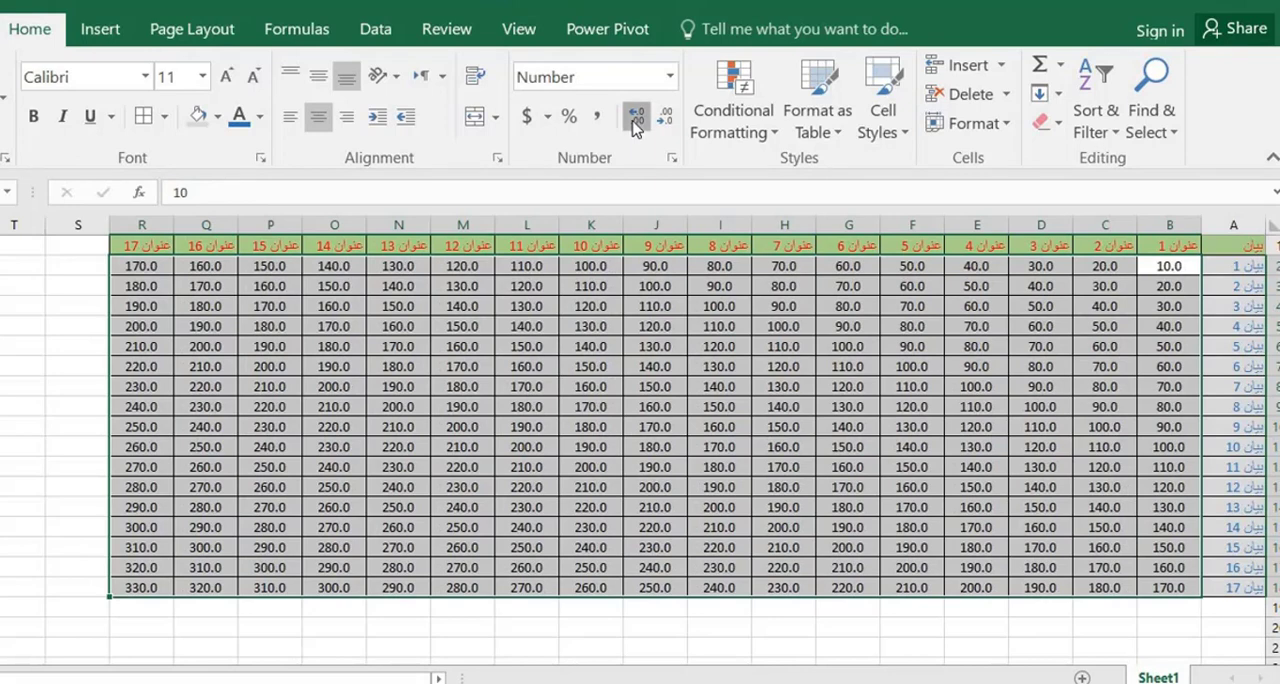
click(636, 118)
click(665, 118)
click(665, 118)
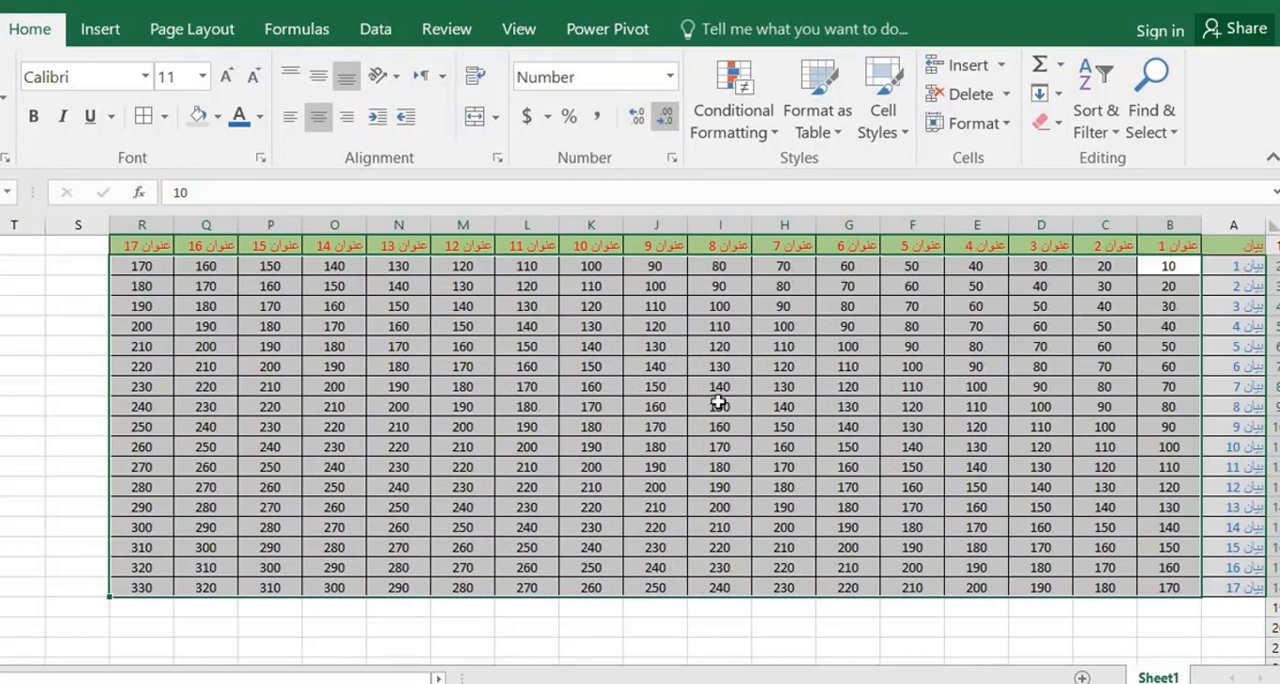
click(654, 352)
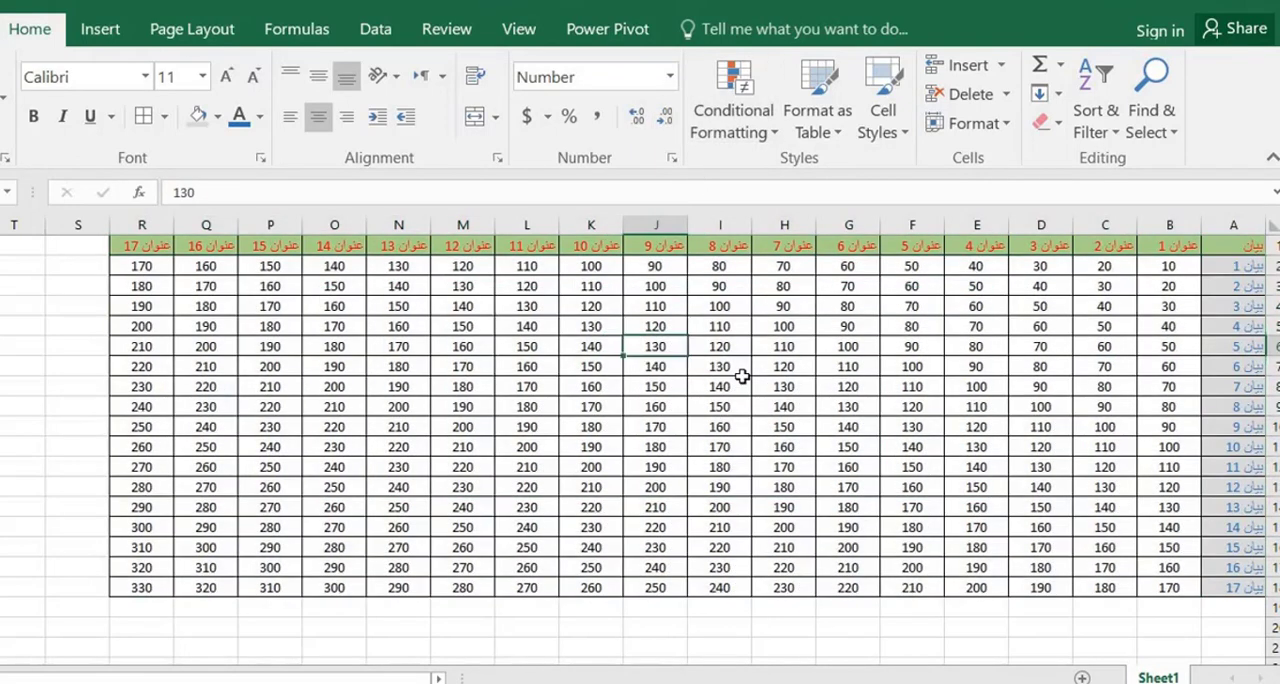
Try a Greater Than 100 highlight rule with Green Fill with Dark Green Text on B2:R18 and undo it
drag(1165, 267, 132, 588)
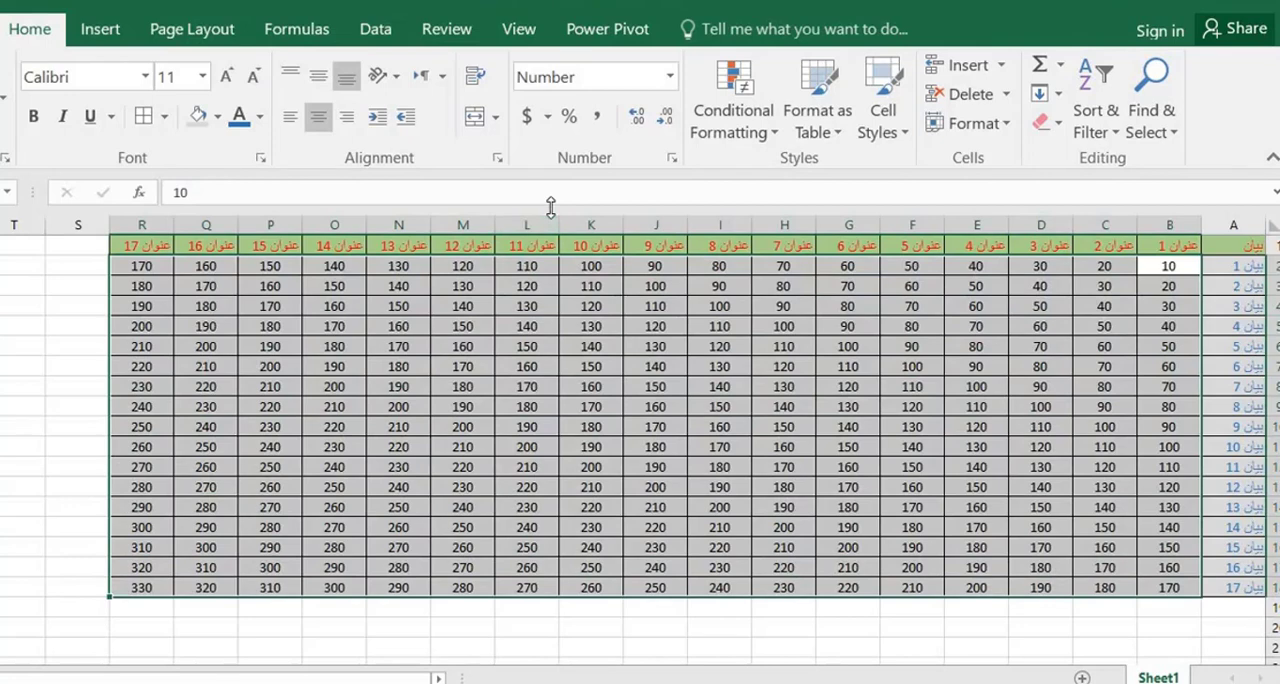
click(769, 134)
mouse_move(761, 186)
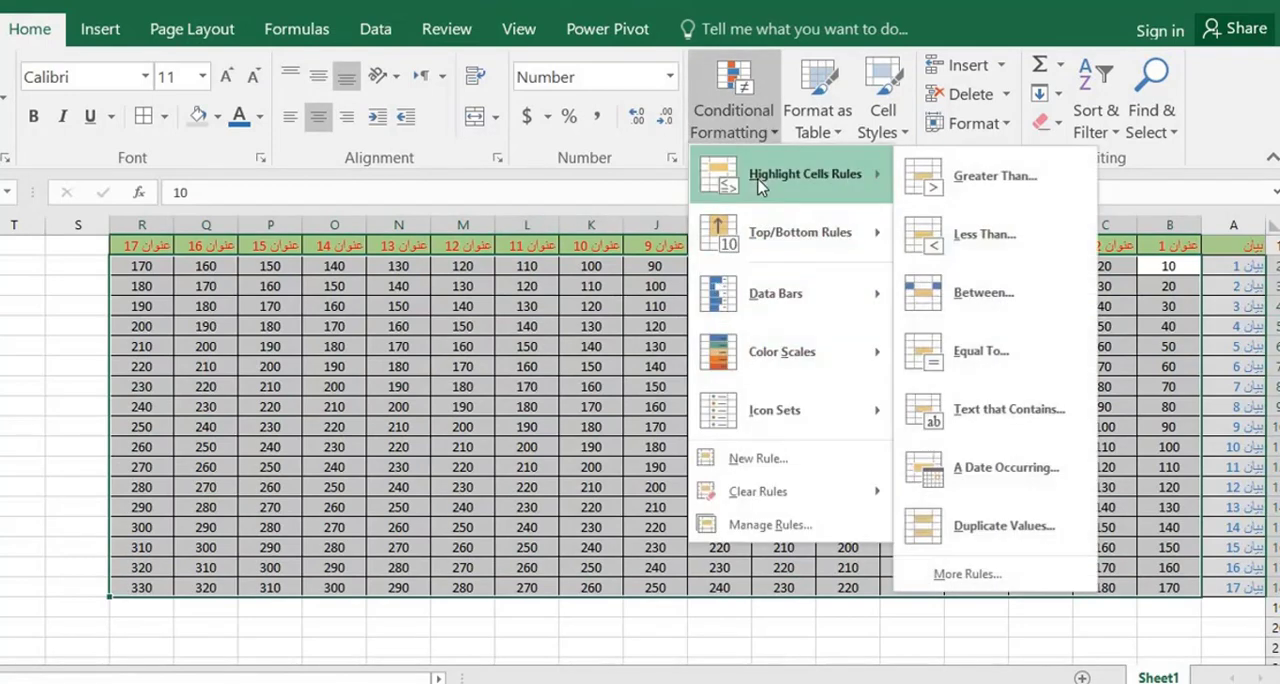
click(950, 178)
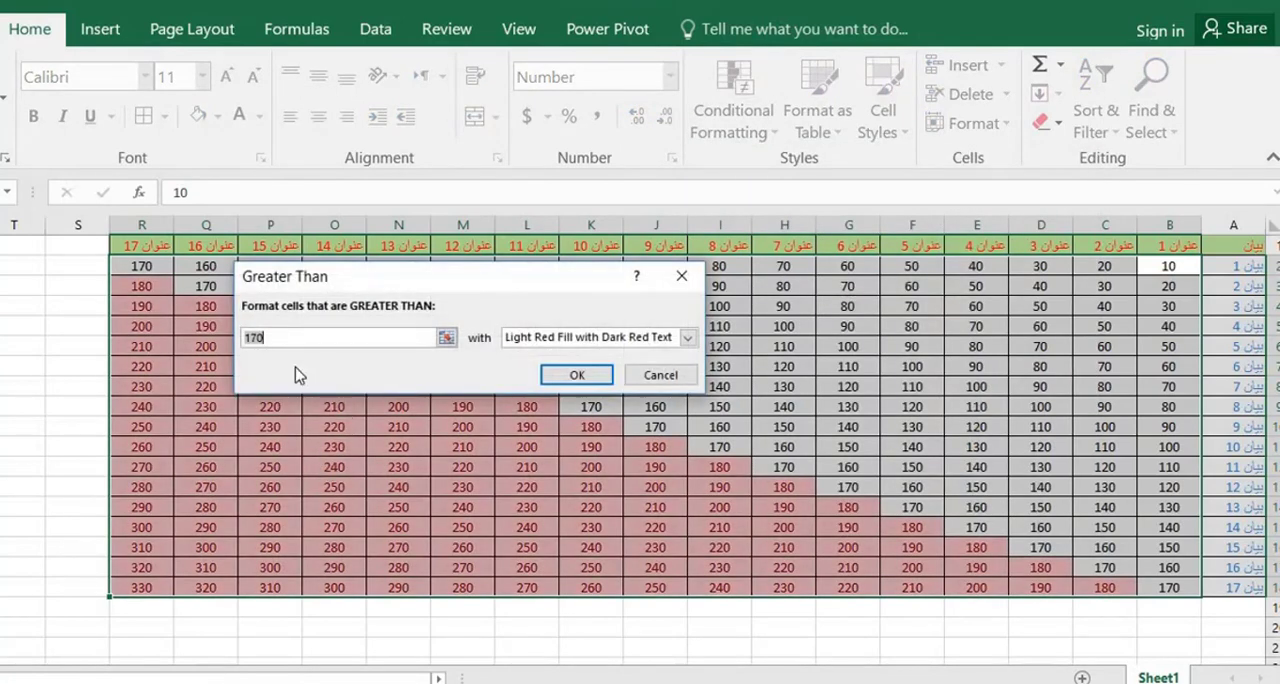
text(1)
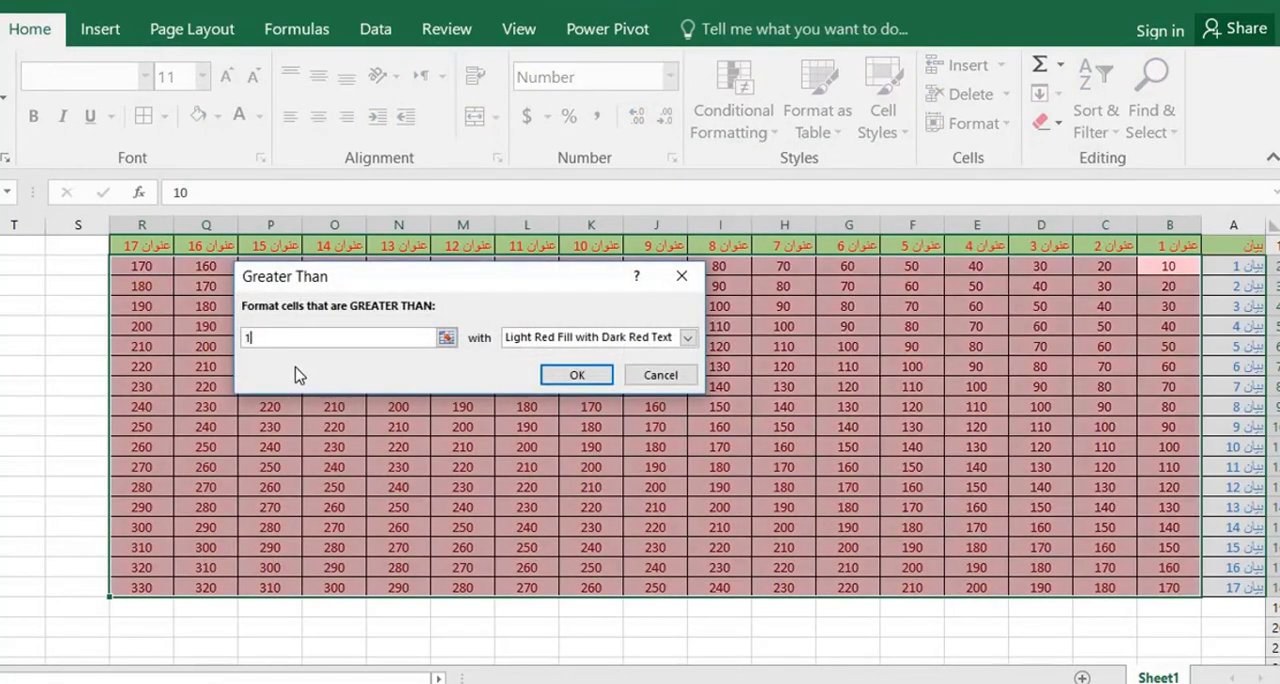
text(00)
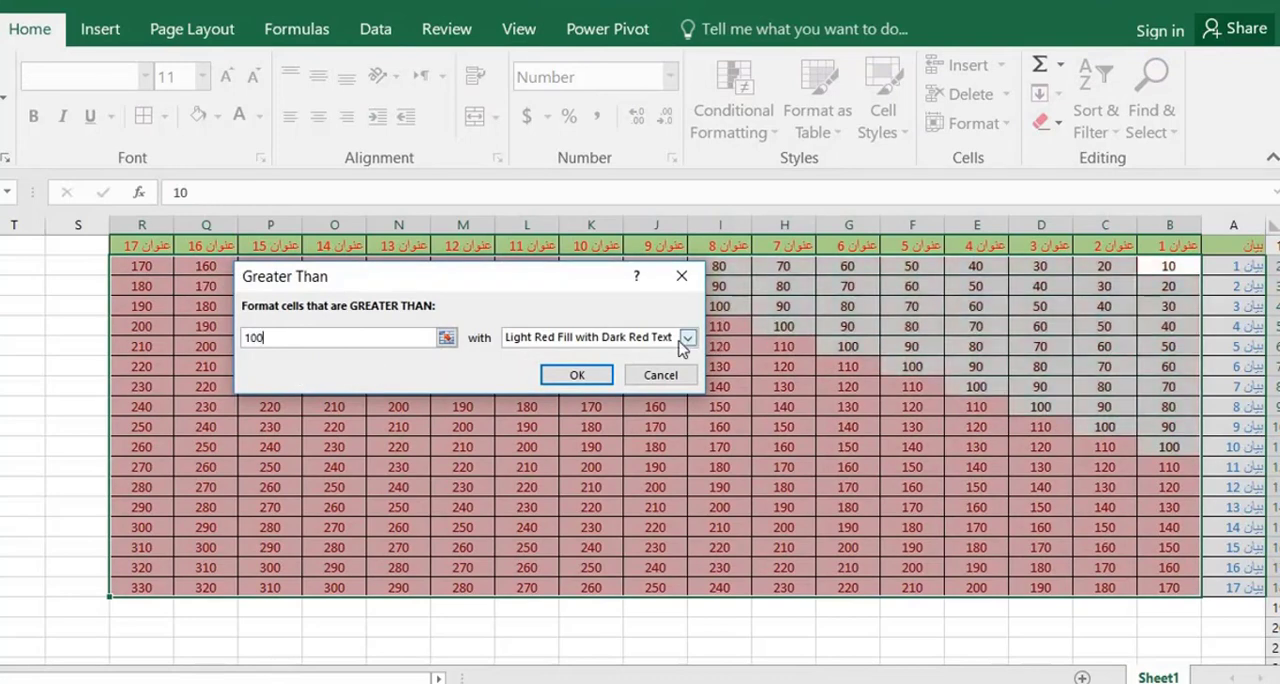
click(684, 341)
click(545, 390)
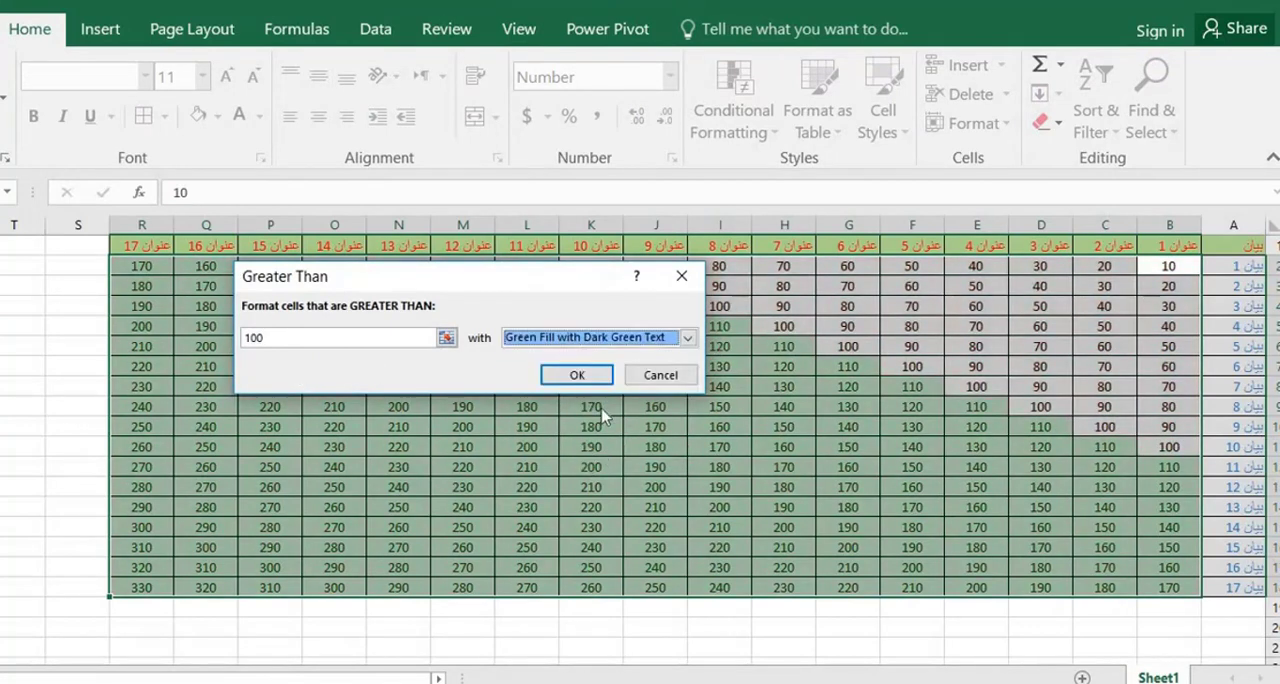
click(578, 375)
click(742, 386)
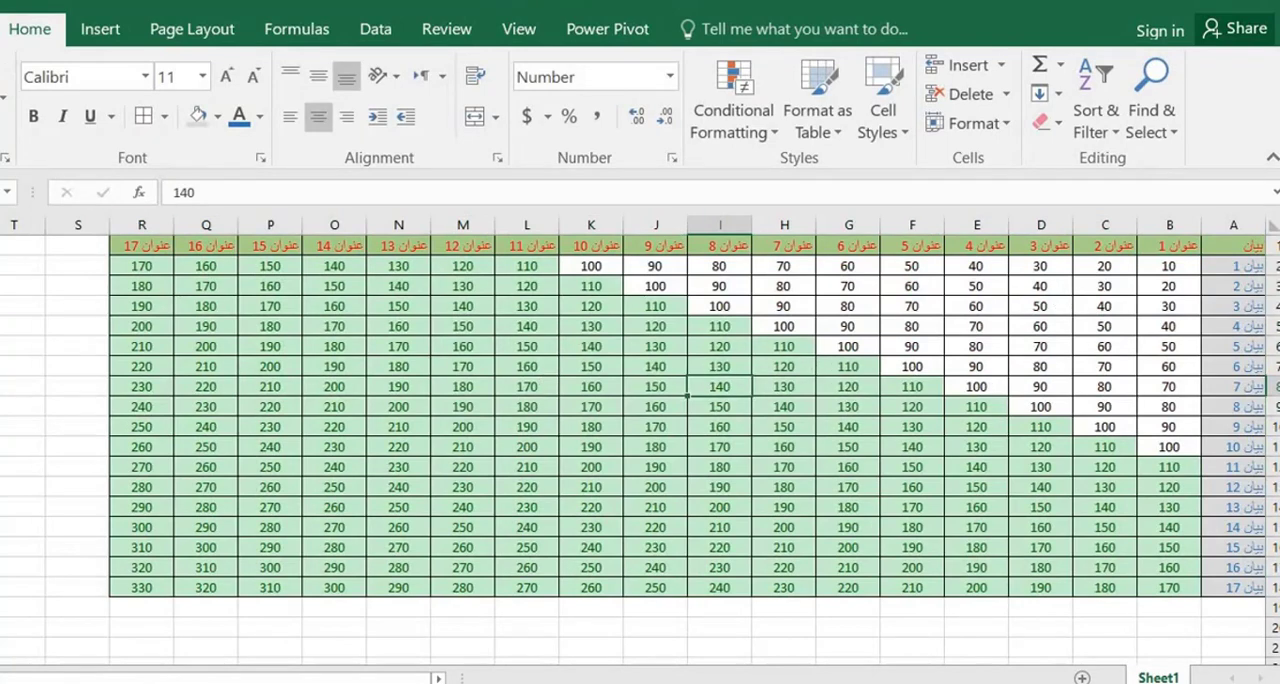
key(ctrl+z)
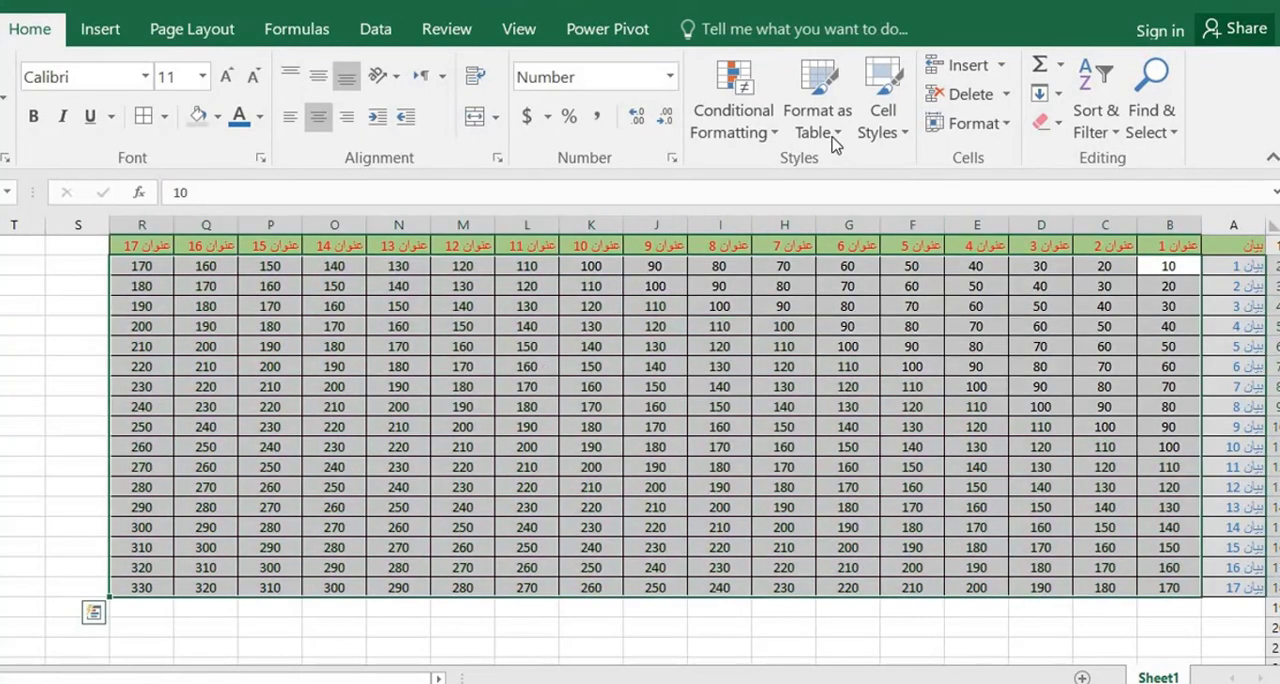
Try a Less Than 100 highlight rule with Red Text on B2:R18
click(833, 132)
click(775, 133)
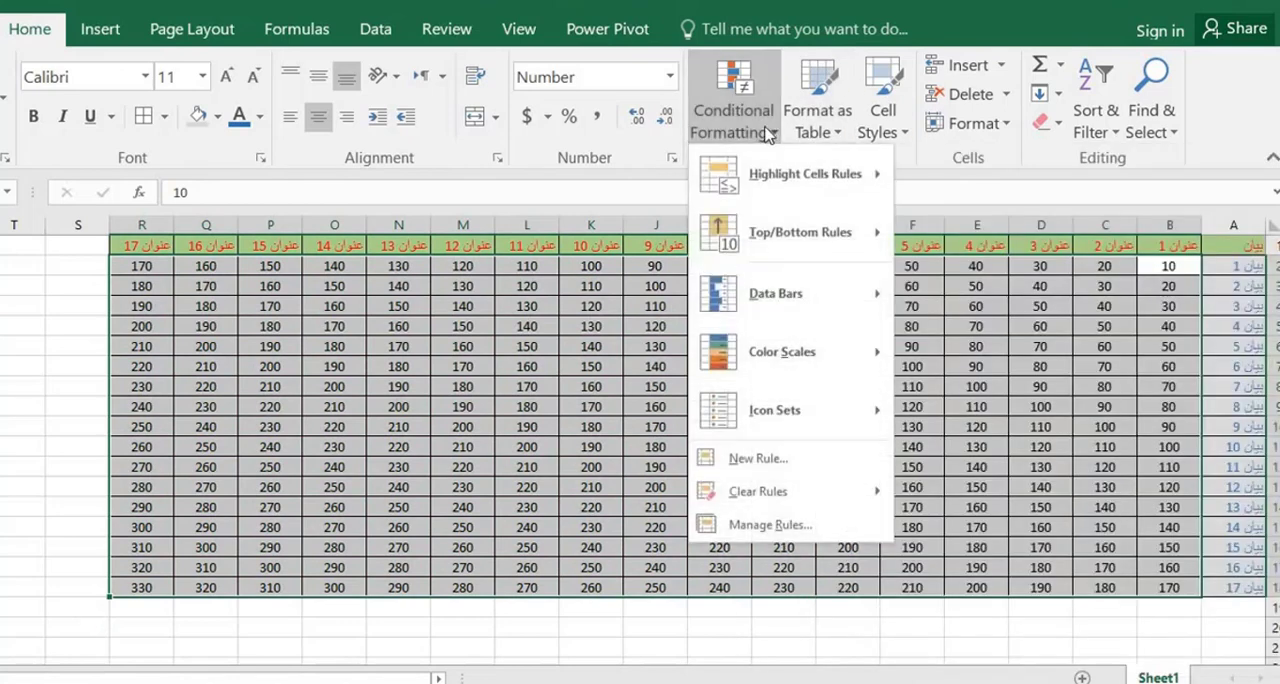
mouse_move(792, 198)
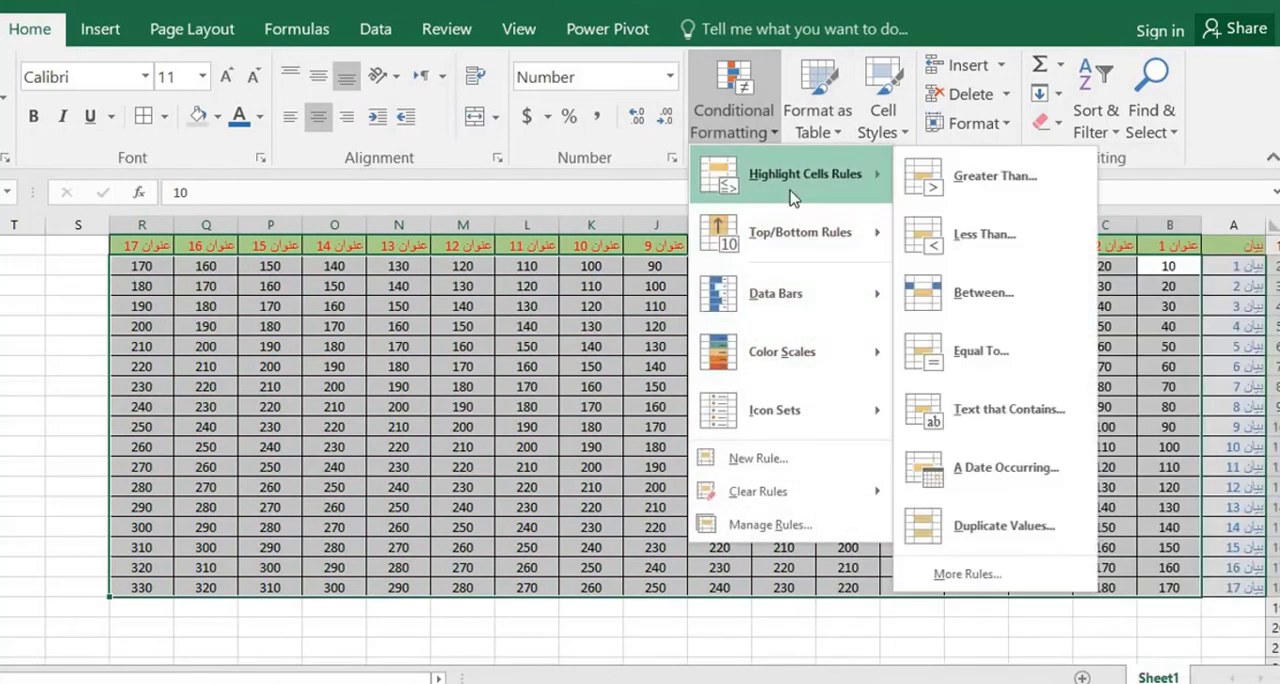
click(958, 238)
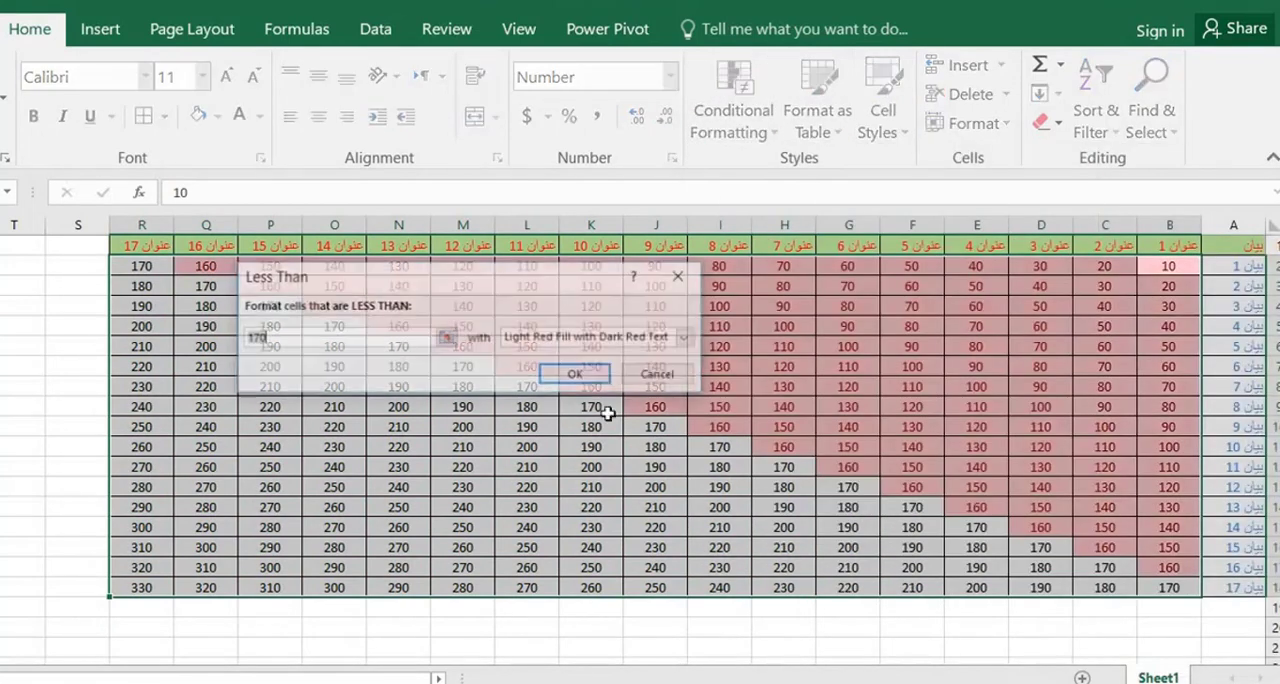
text(100)
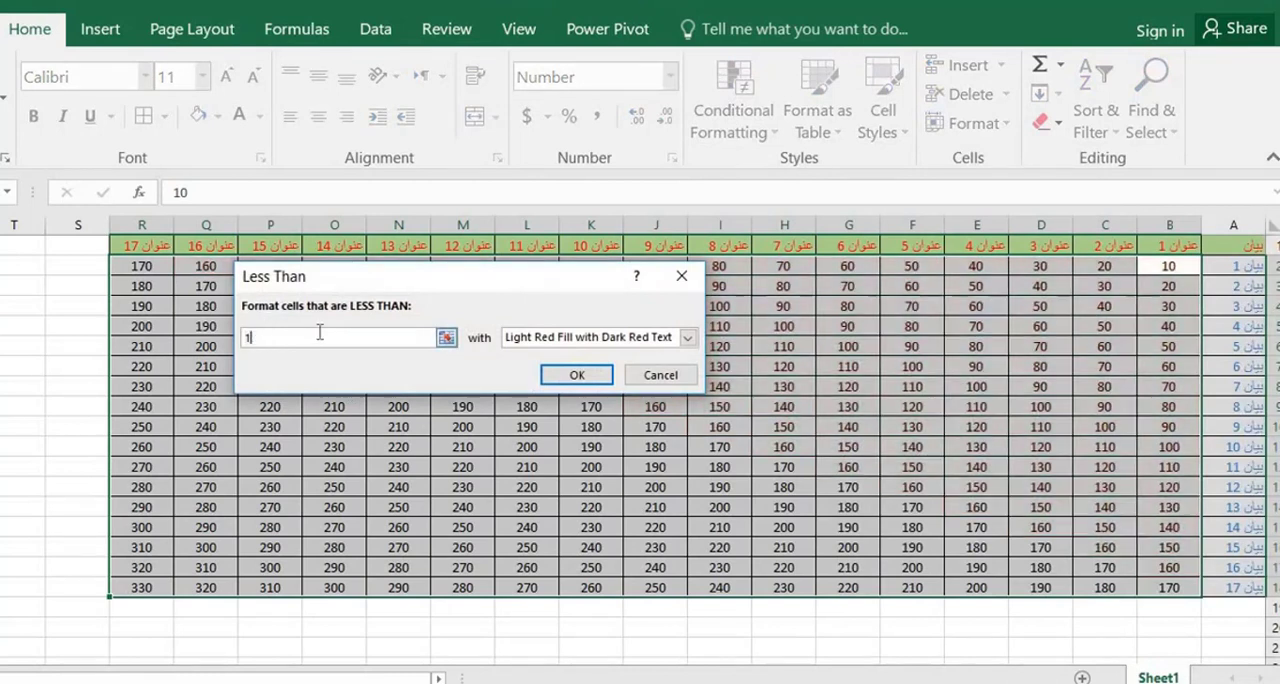
click(590, 340)
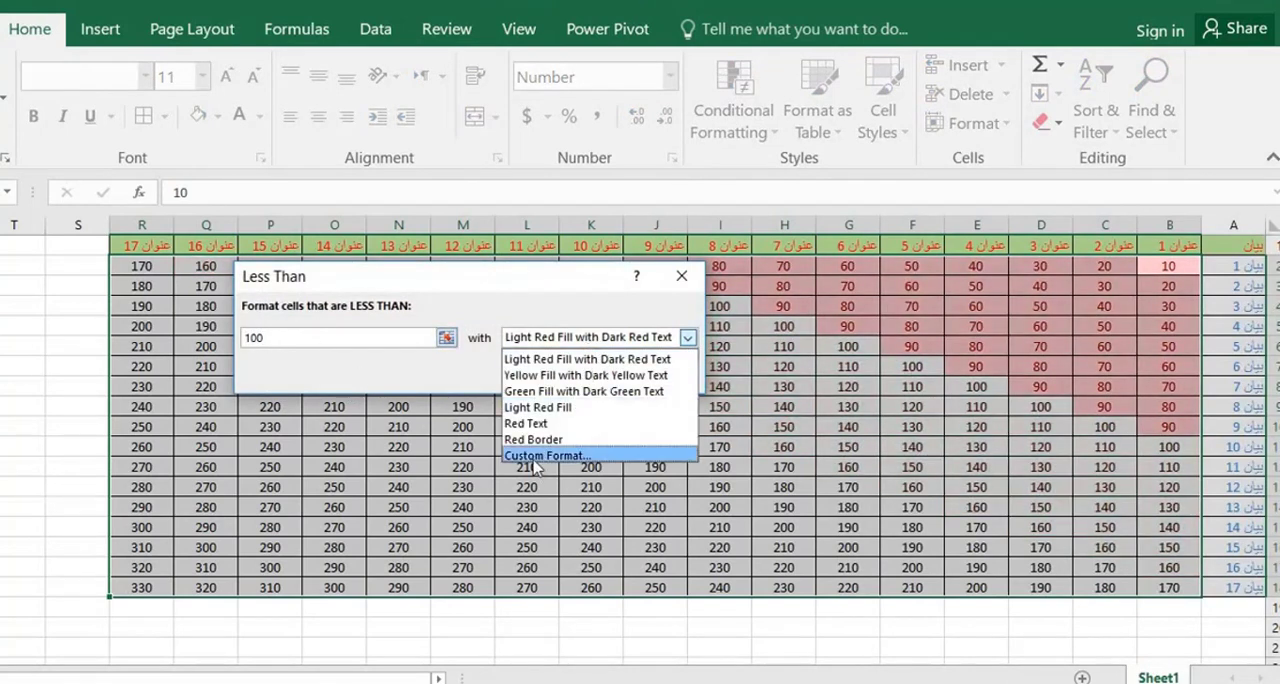
click(527, 423)
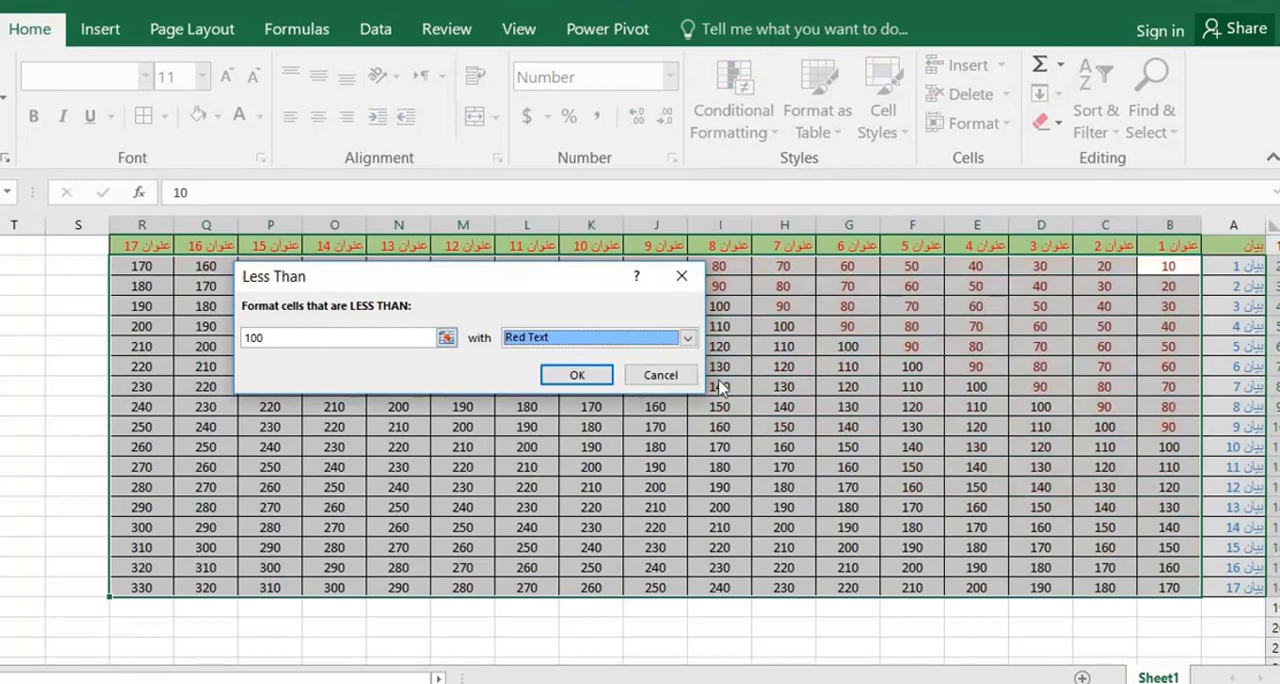
click(577, 376)
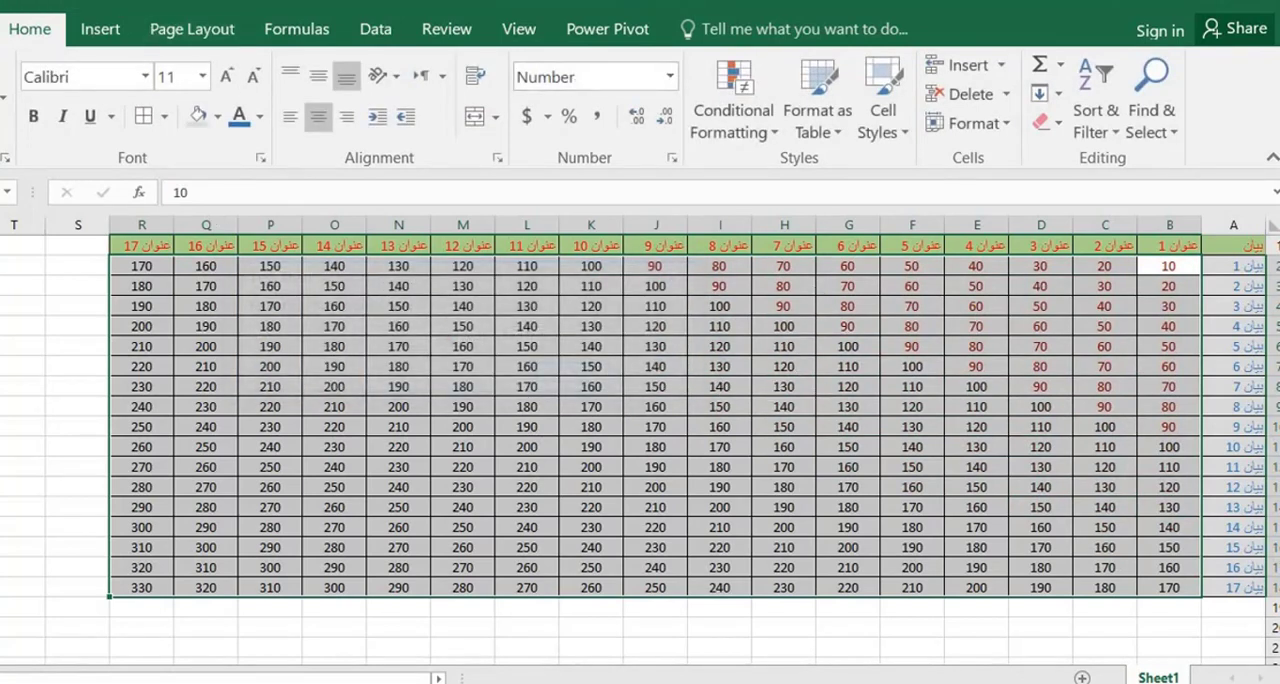
Try a Text That Contains highlight rule for "بي" with Yellow Fill with Dark Yellow Text on B2:R18
click(764, 136)
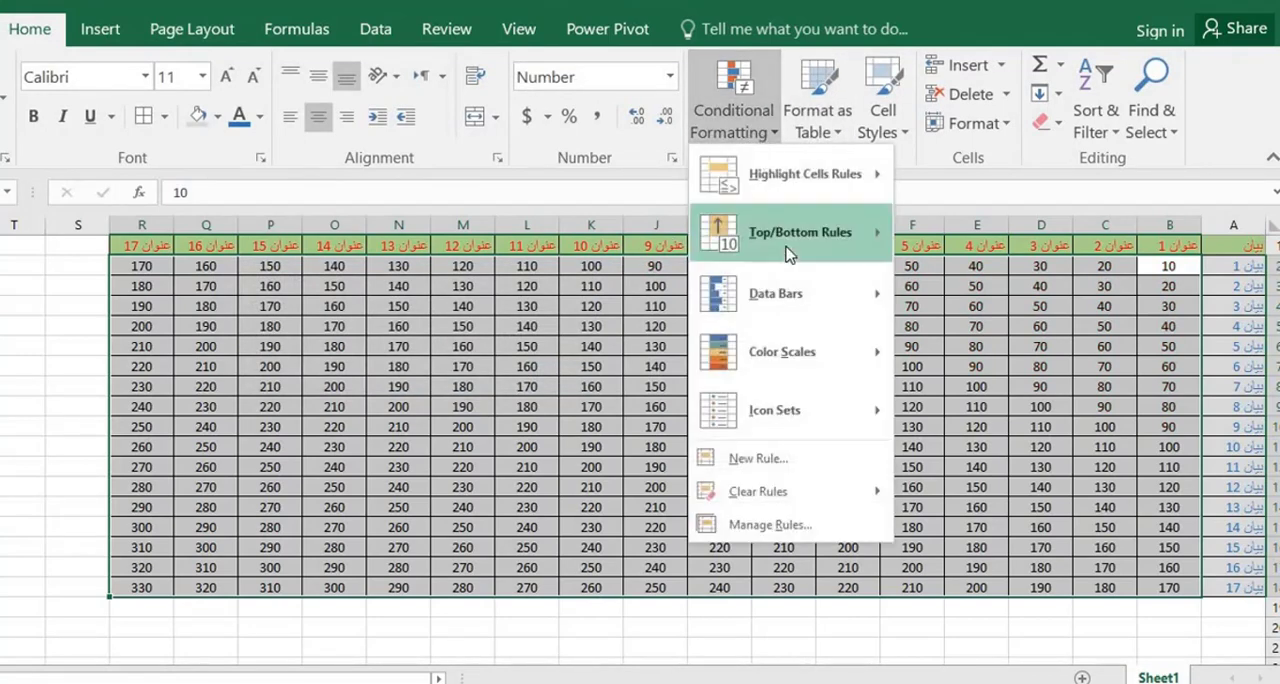
mouse_move(786, 181)
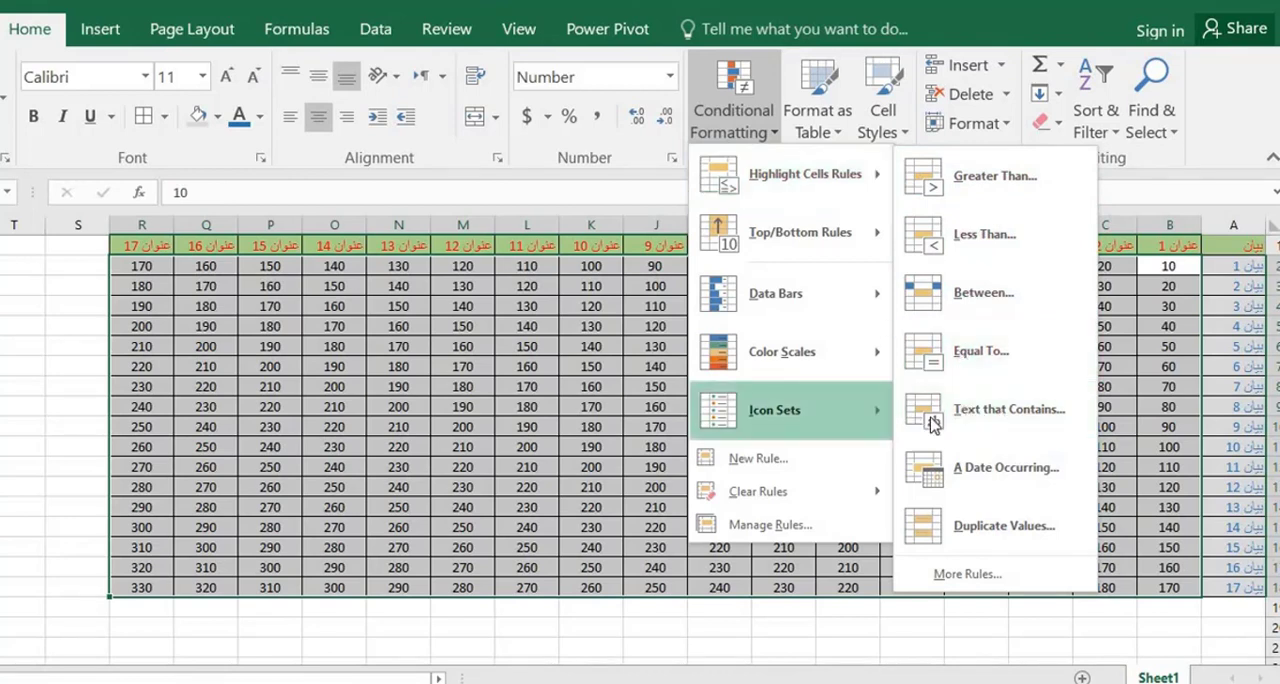
click(1001, 409)
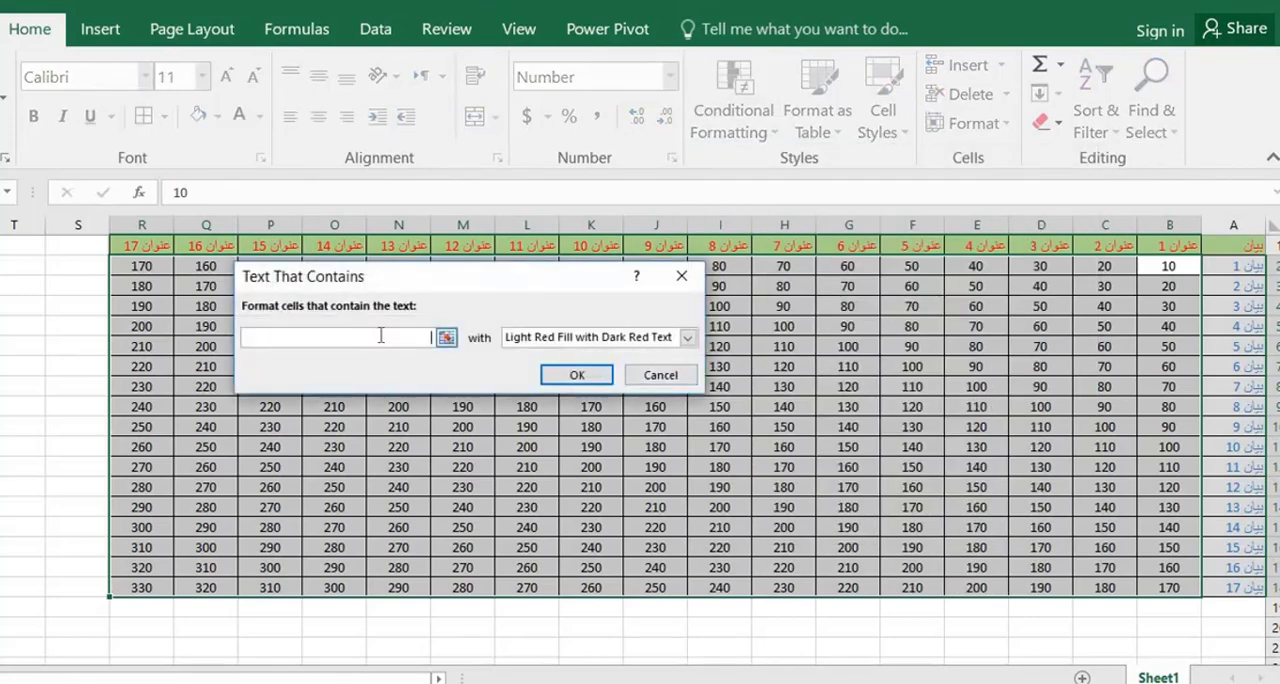
text(بي)
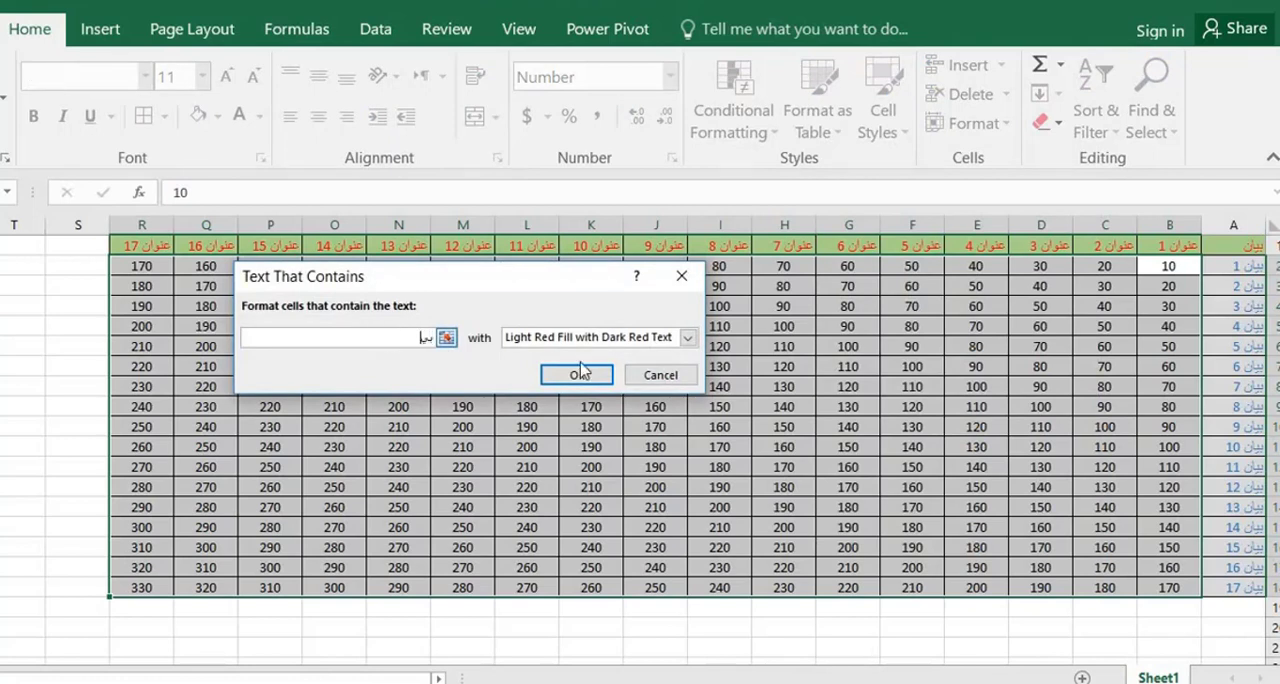
click(687, 337)
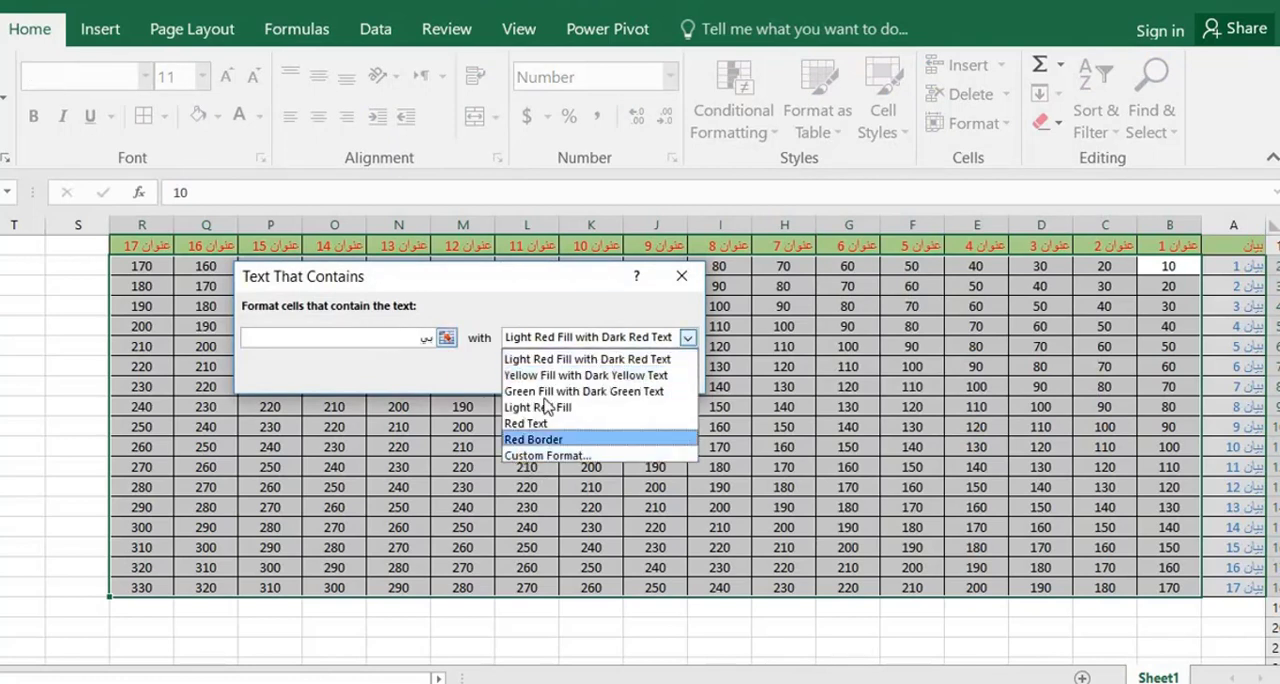
click(580, 375)
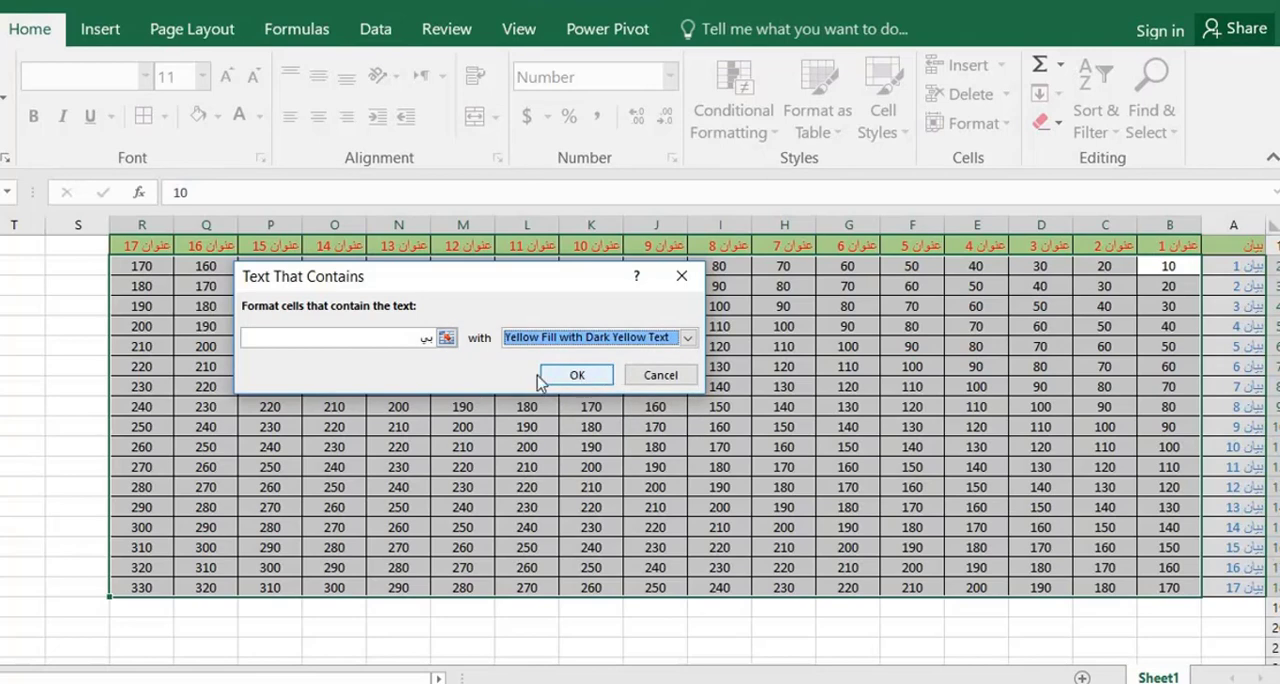
click(552, 372)
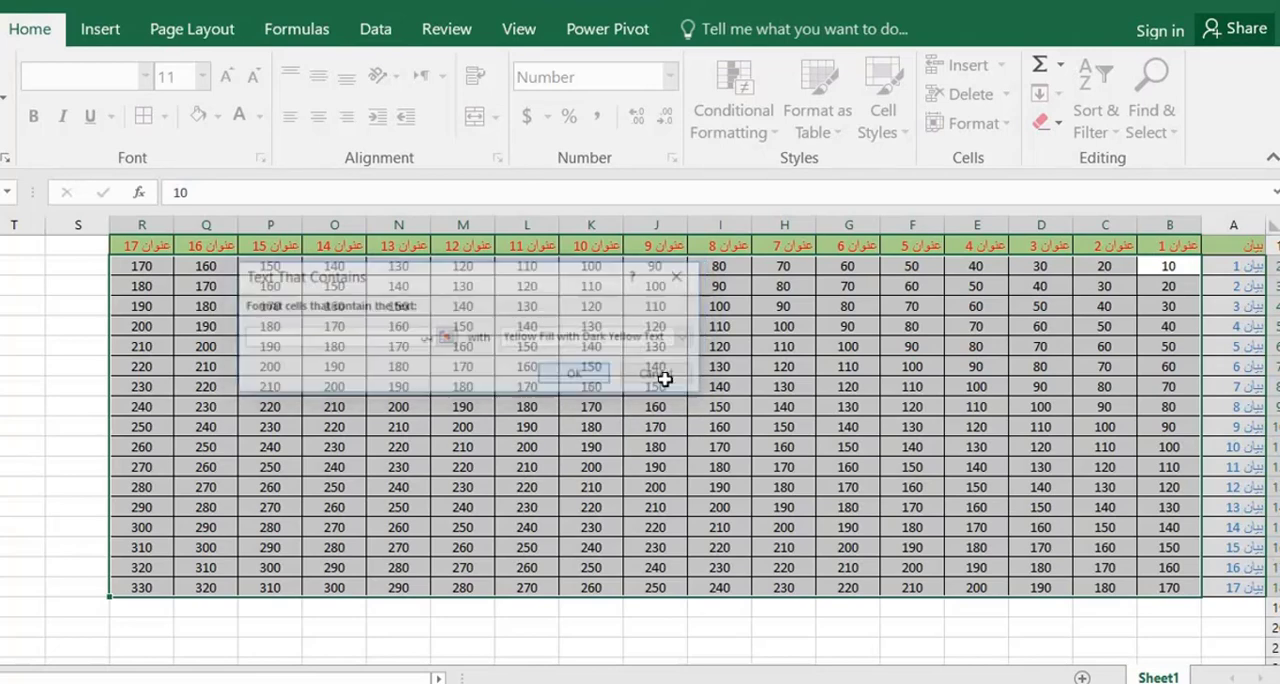
click(1150, 347)
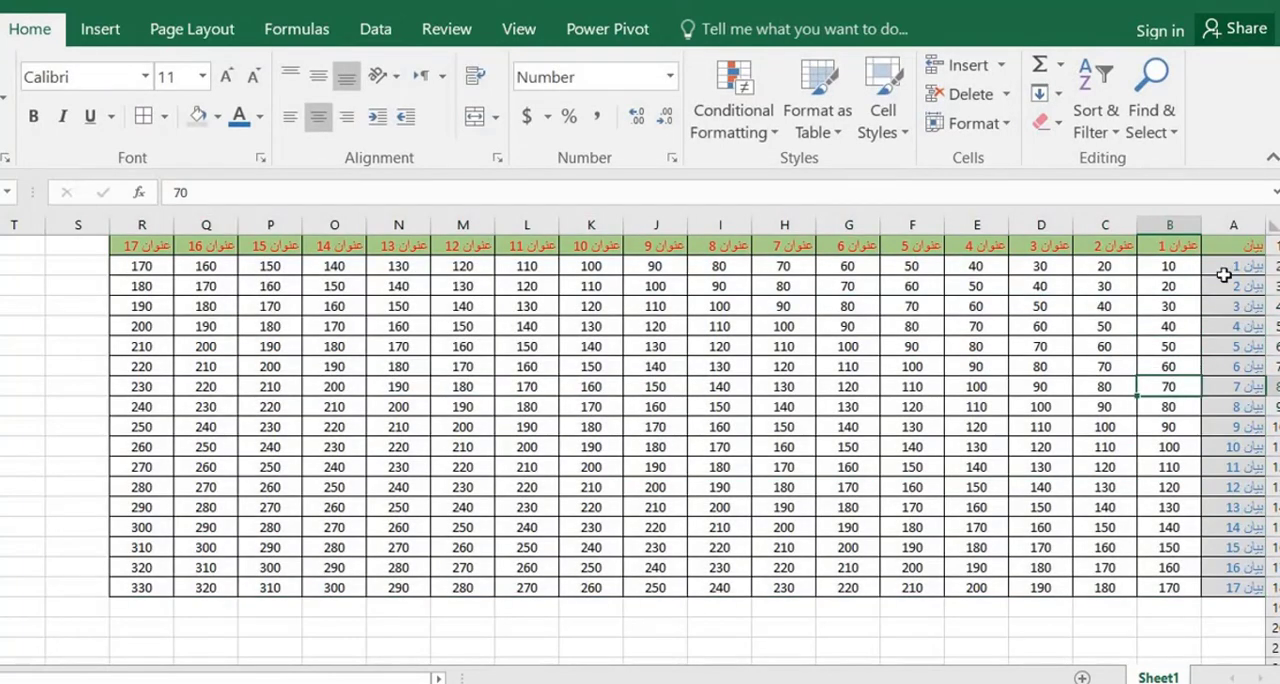
Try a Text That Contains highlight rule for "بيان" with Light Red Fill with Dark Red Text on A2:R18
drag(1220, 268, 1165, 567)
drag(804, 591, 129, 586)
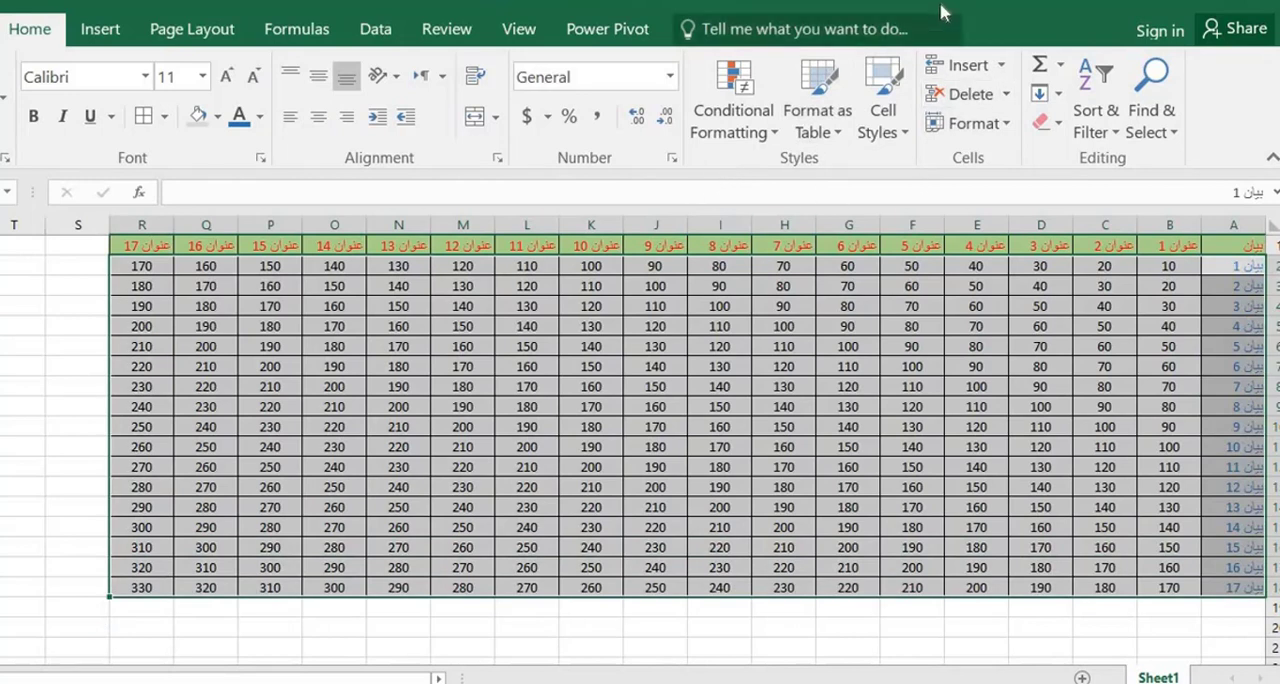
click(776, 131)
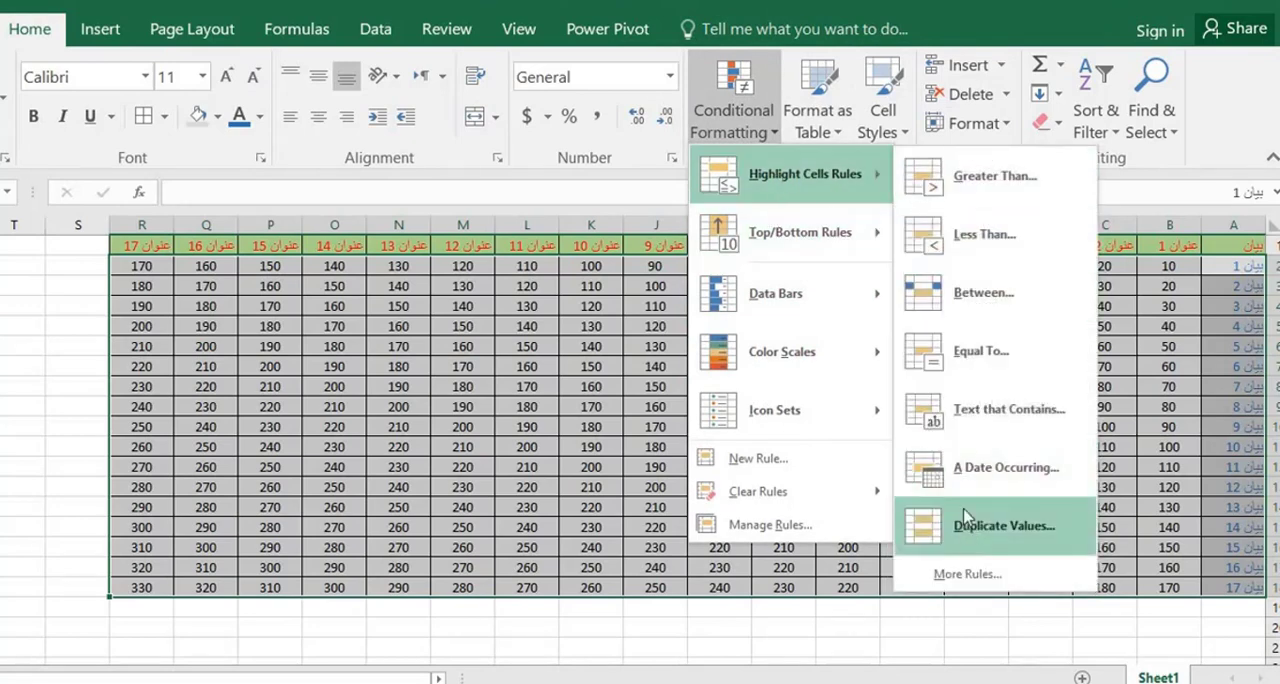
click(988, 412)
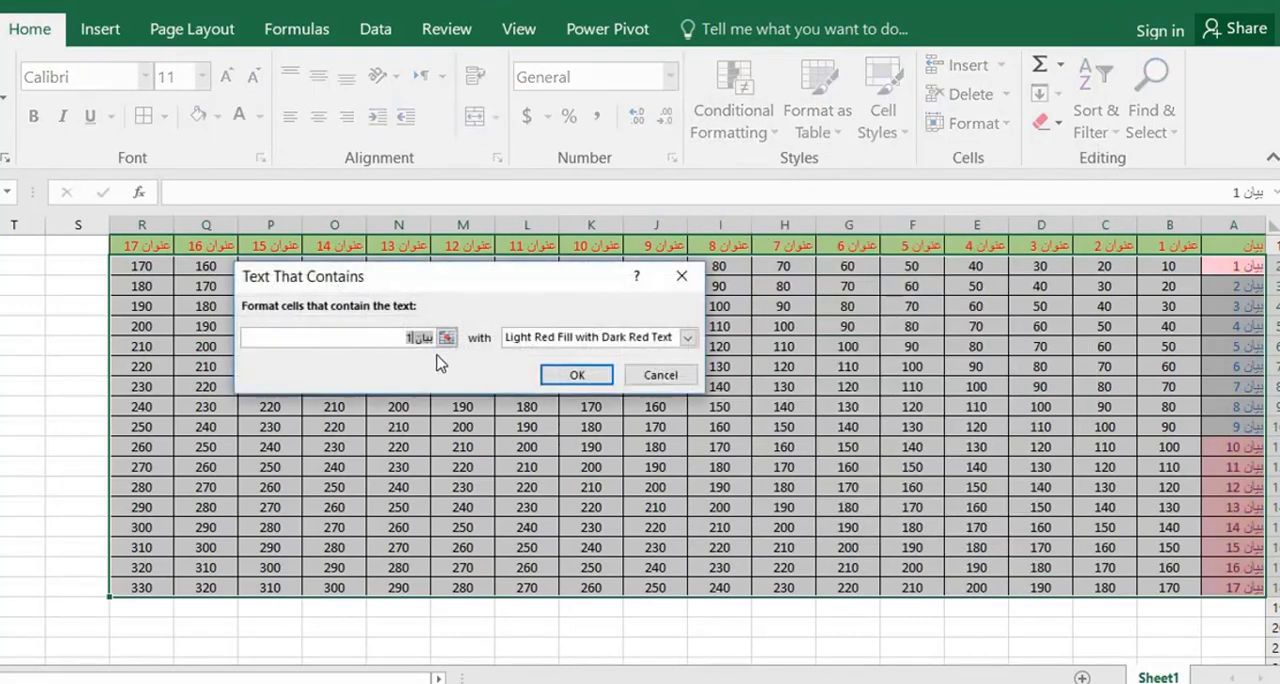
click(403, 338)
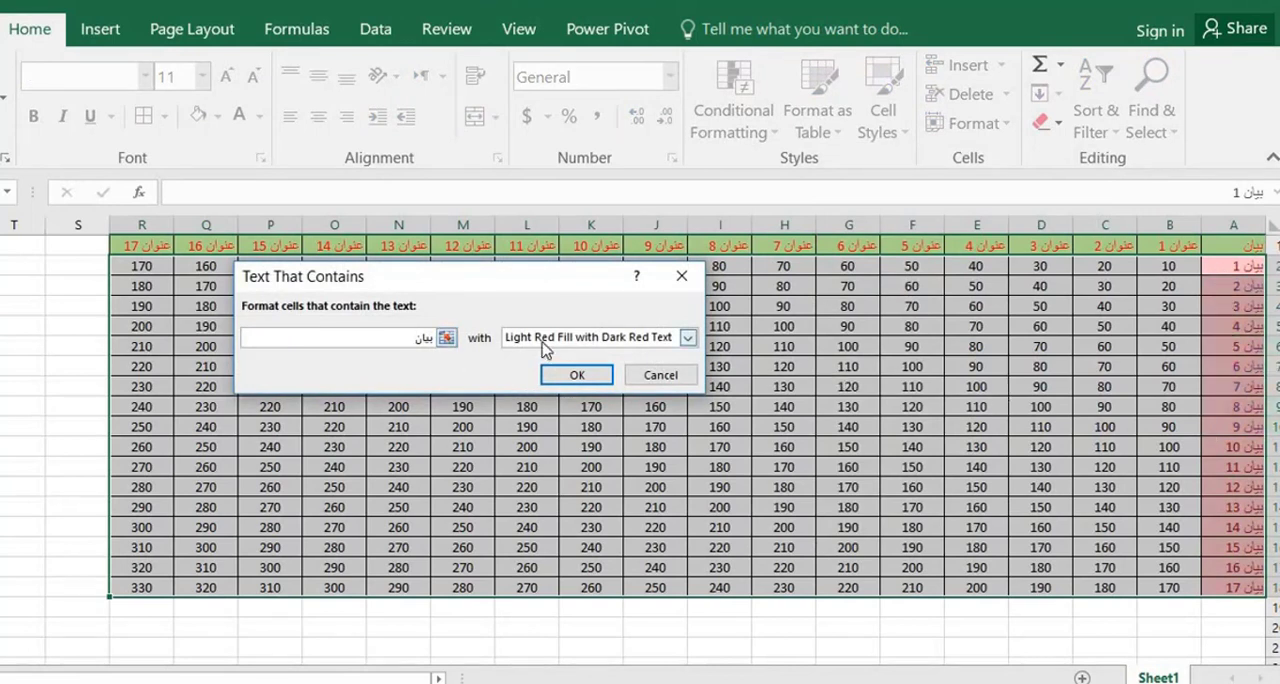
click(556, 375)
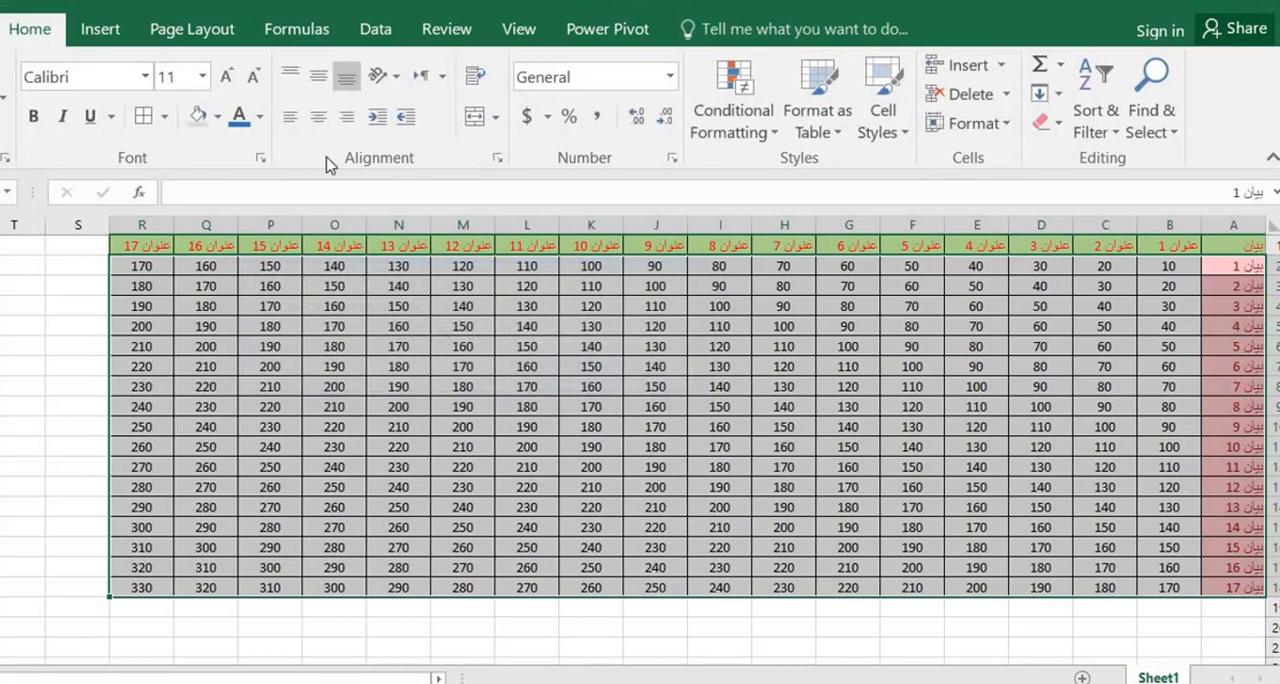
Try a Top 10 Items rule with Green Fill with Dark Green Text on A2:R18 and undo it
click(772, 133)
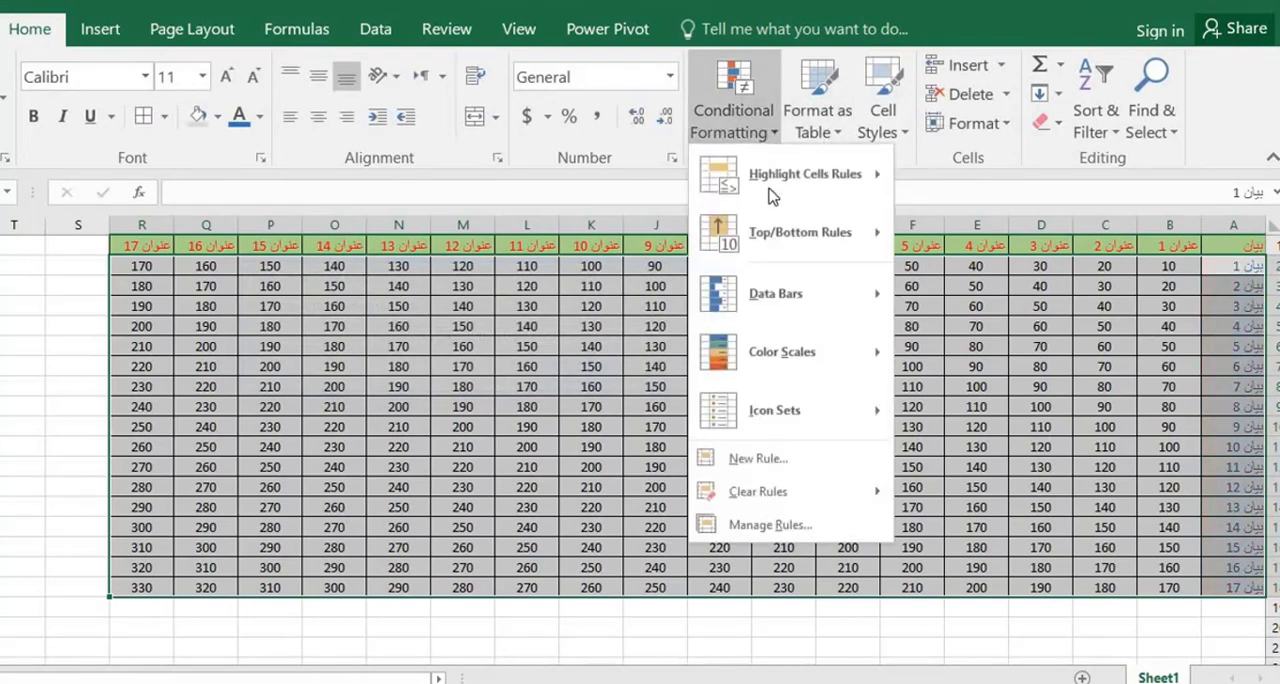
mouse_move(785, 250)
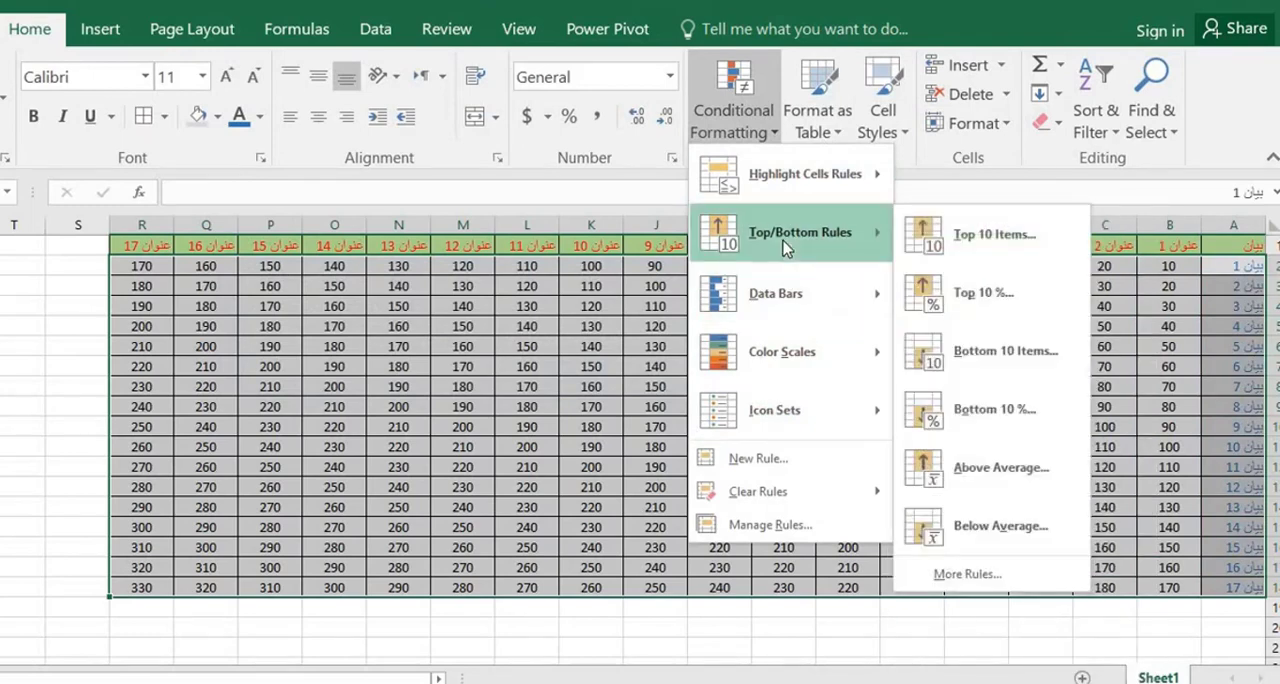
click(993, 240)
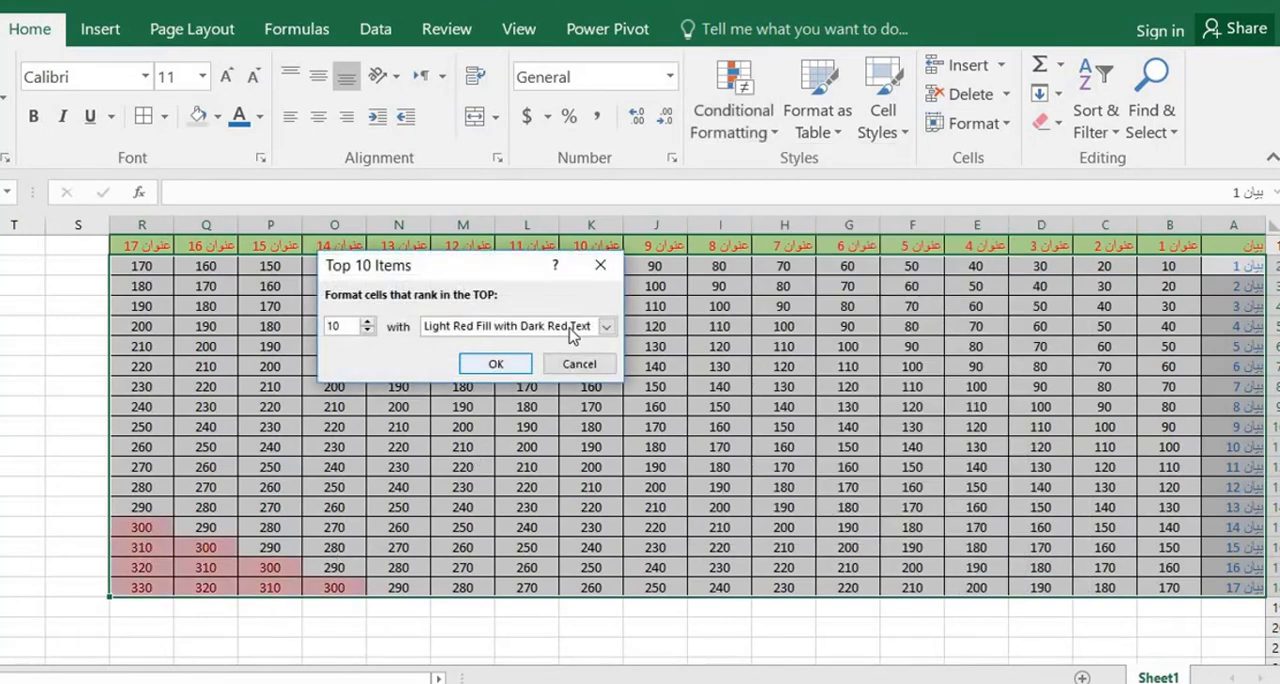
click(606, 326)
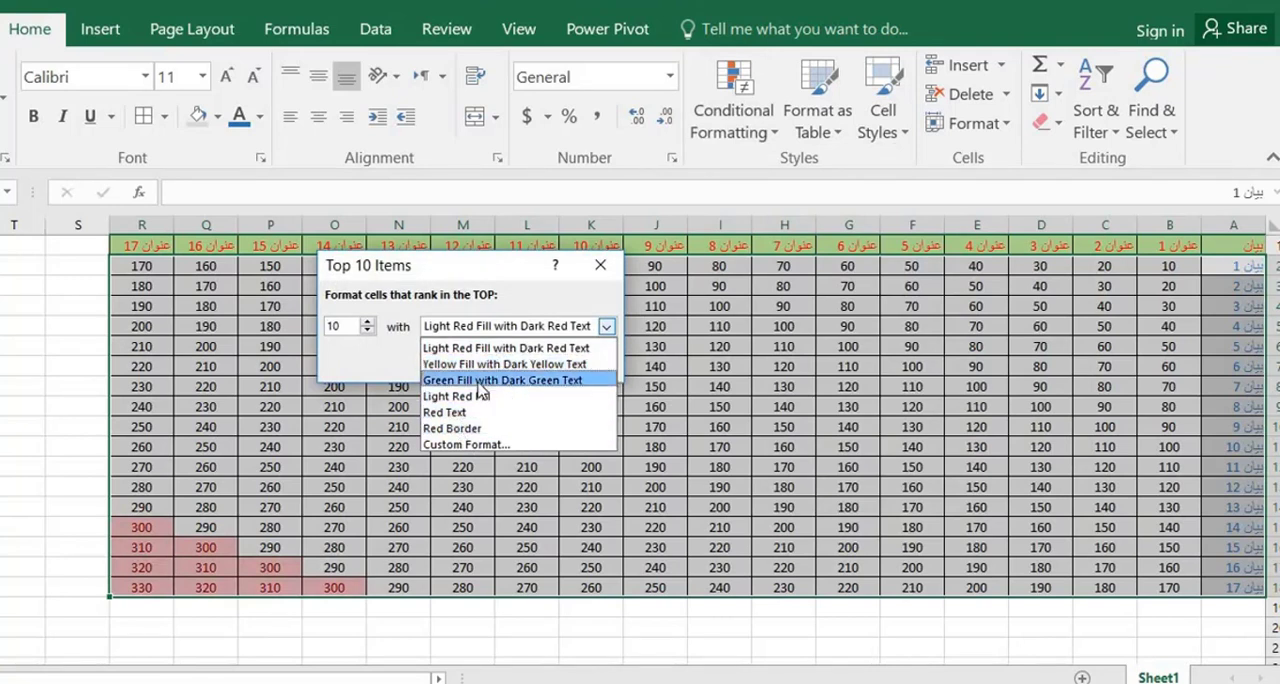
click(482, 380)
click(522, 366)
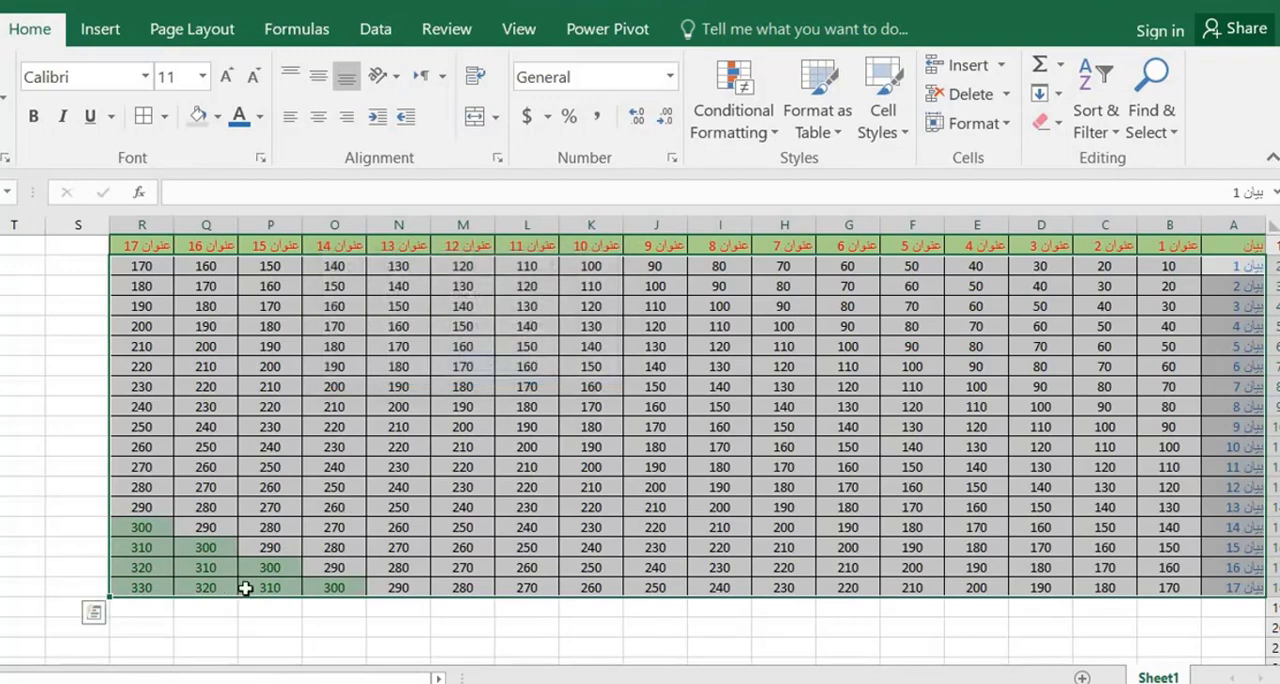
click(144, 541)
click(139, 528)
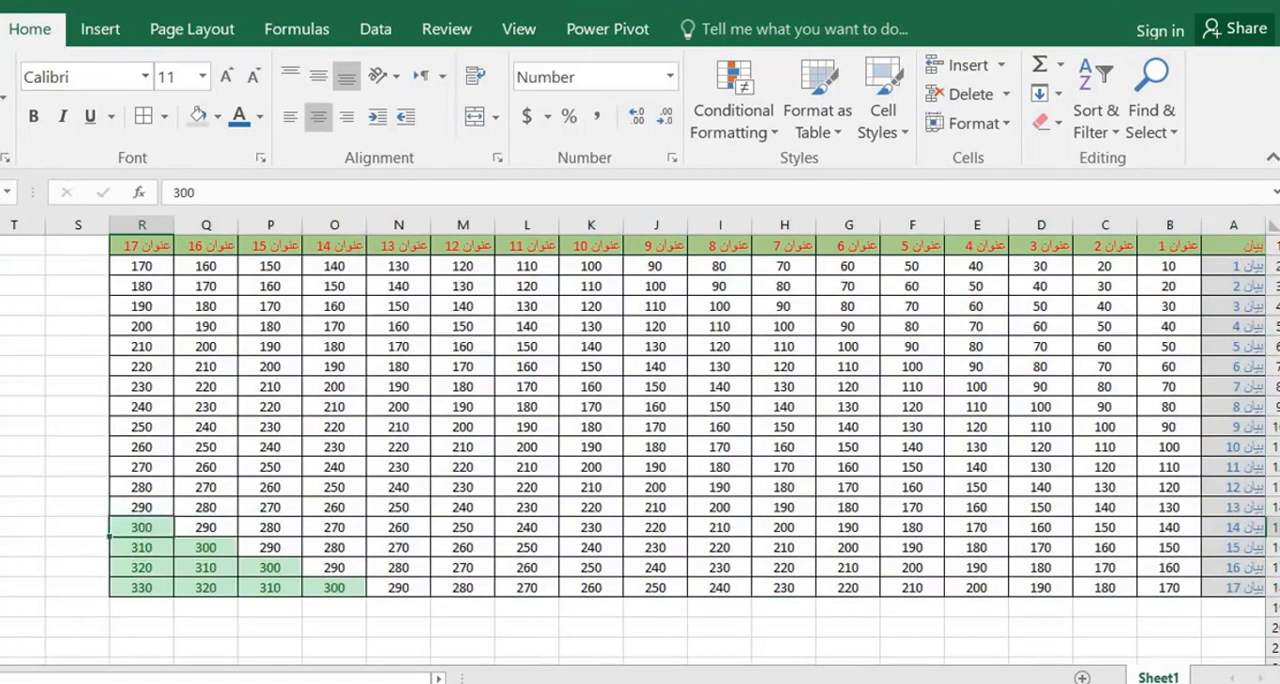
click(4, 8)
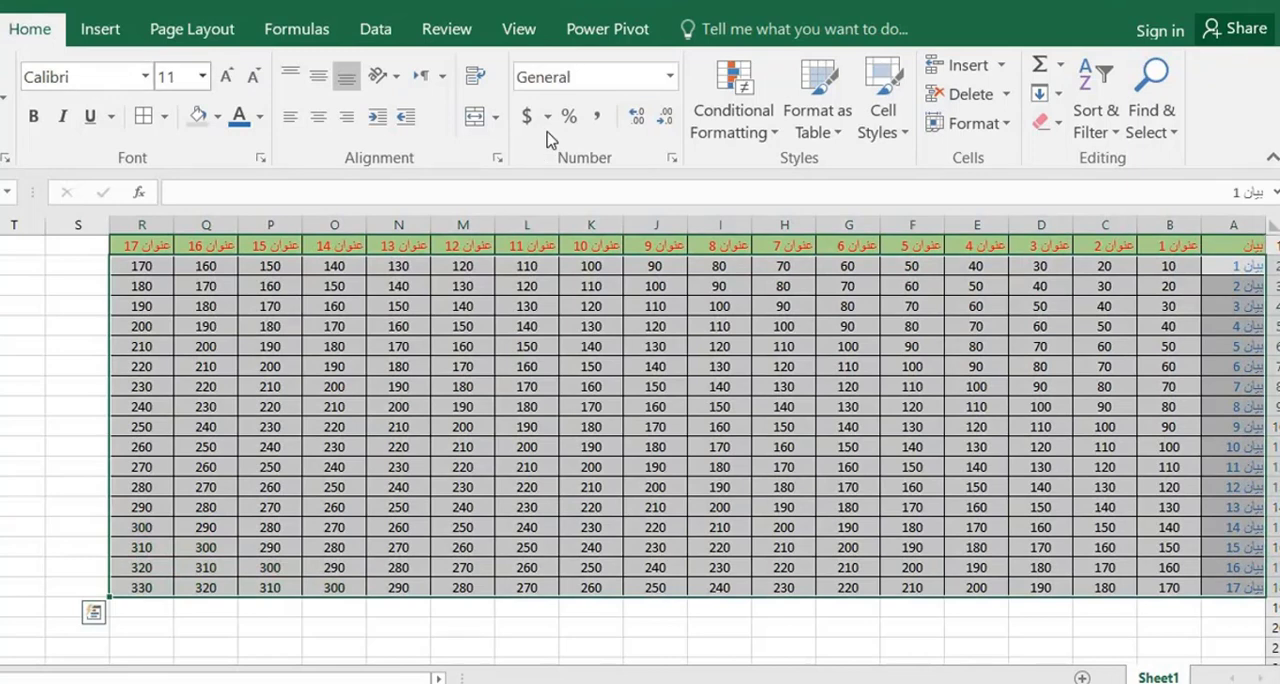
Preview a Bottom 10 Items rule with Light Red Fill with Dark Red Text on A2:R18 and cancel it
click(767, 138)
mouse_move(811, 245)
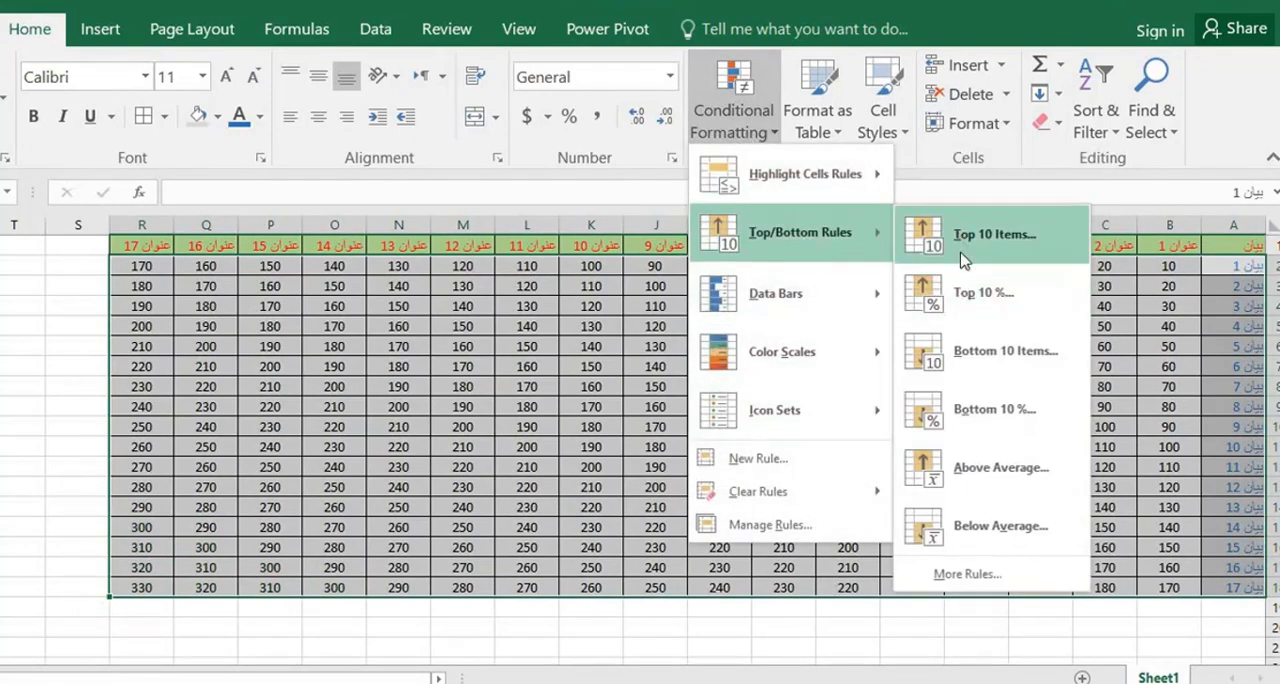
click(972, 360)
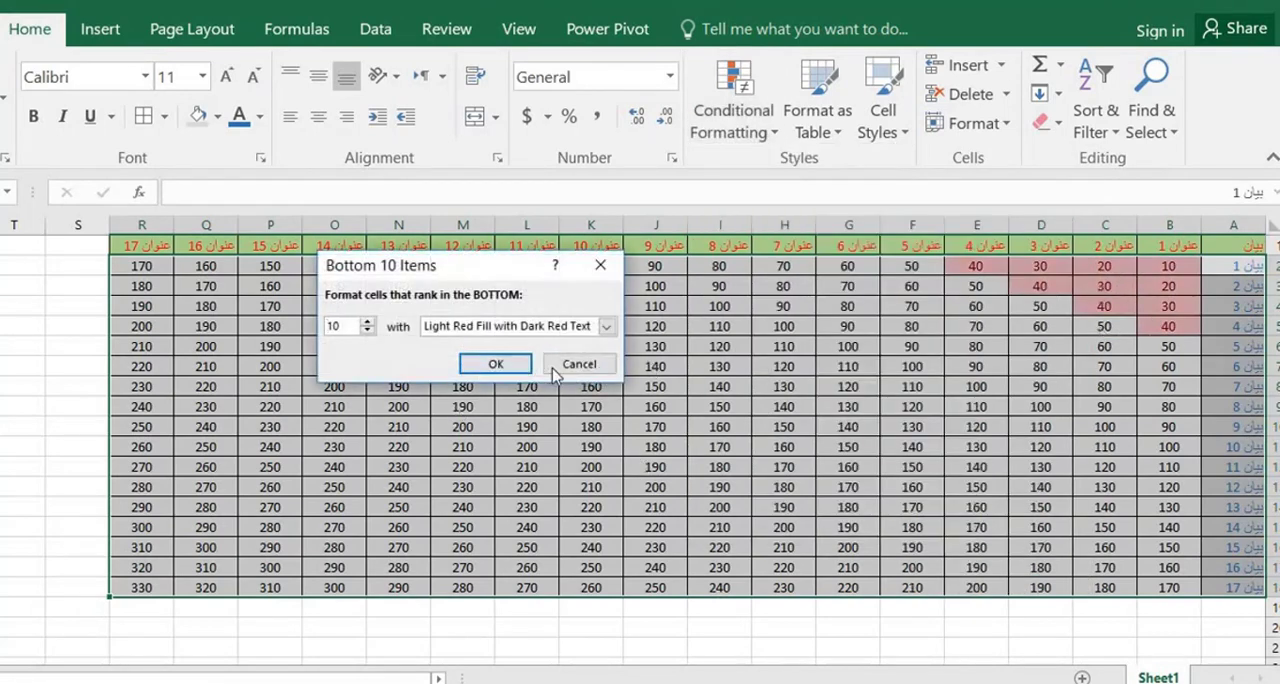
click(579, 364)
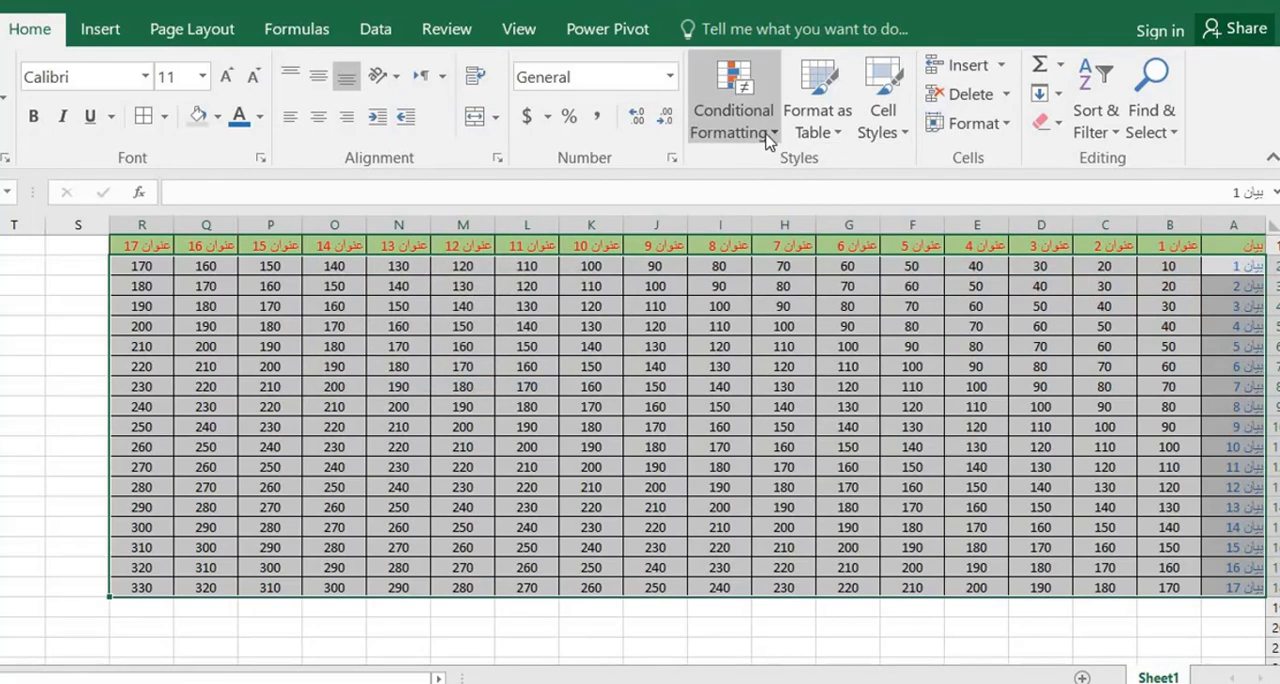
Apply blue gradient-fill data bars to A2:R18 and deselect the range
click(770, 132)
mouse_move(828, 236)
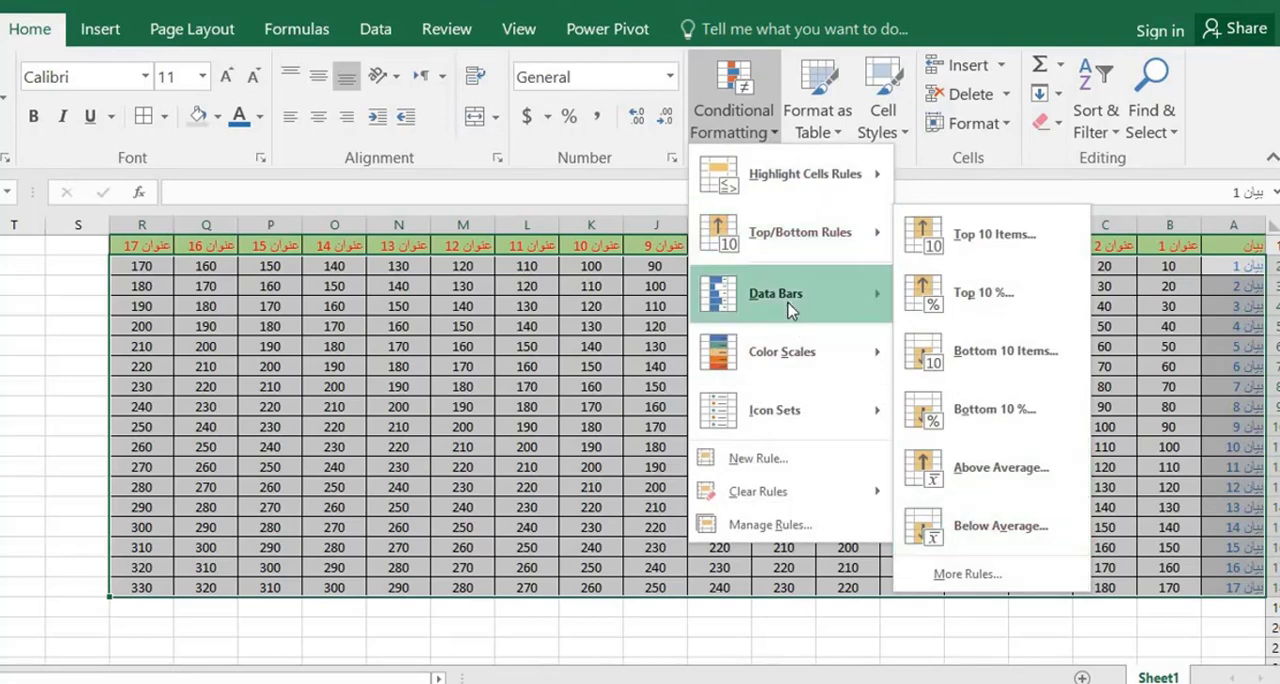
mouse_move(790, 308)
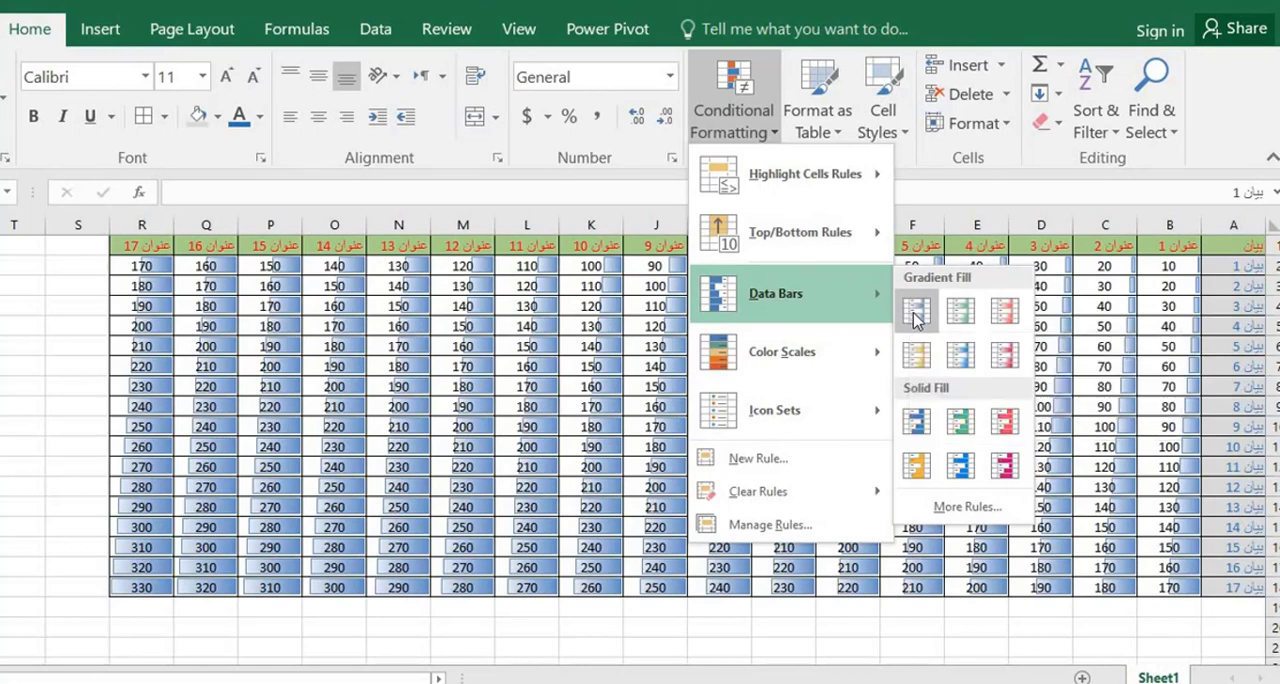
click(914, 316)
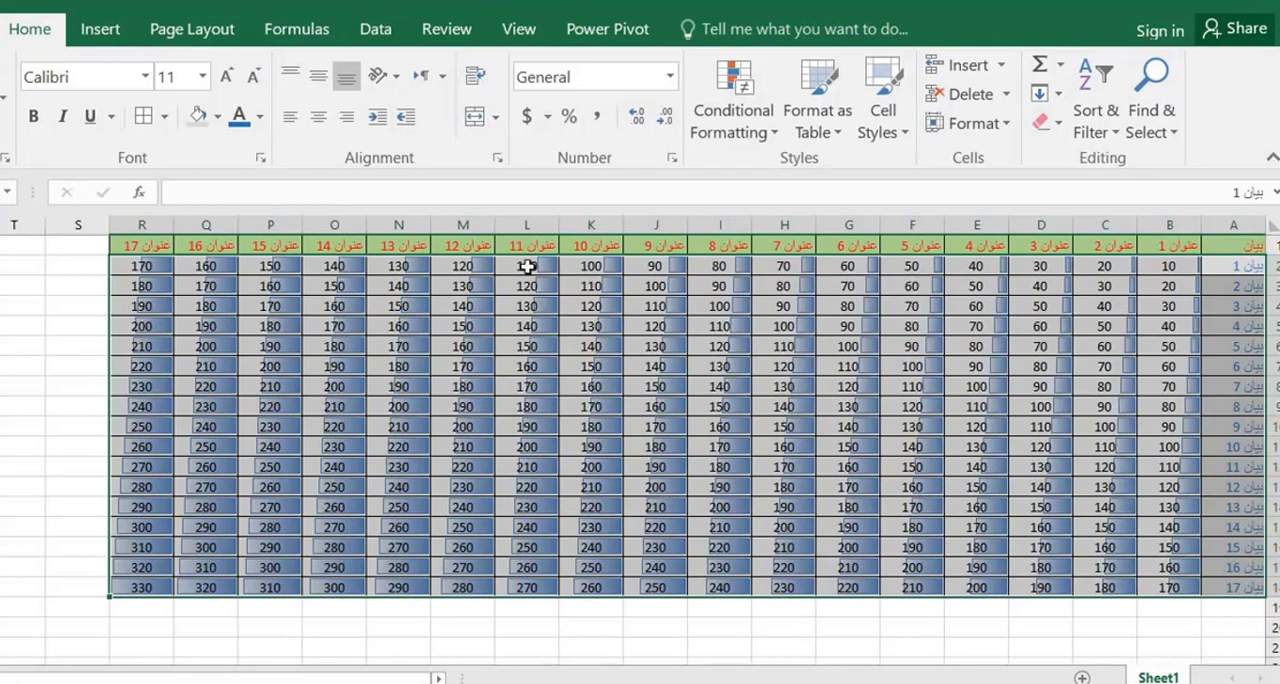
click(405, 322)
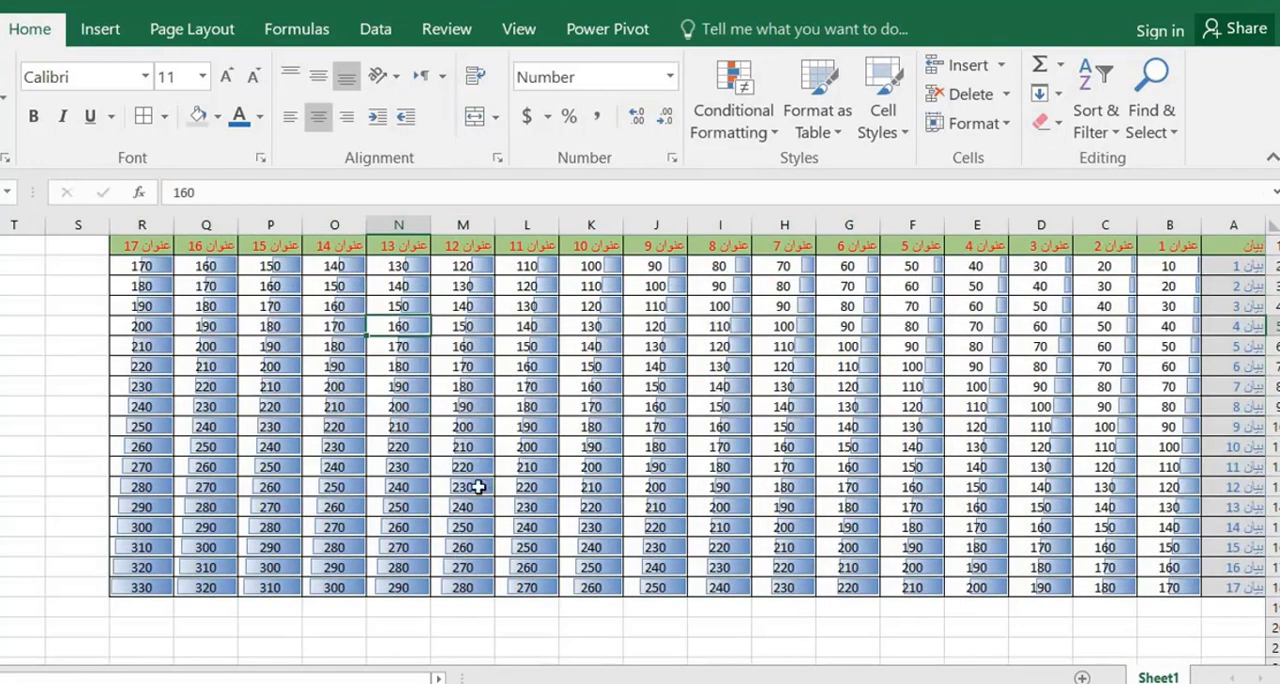
Change the value in cell M11 to 10 to test how its data bar responds
click(463, 451)
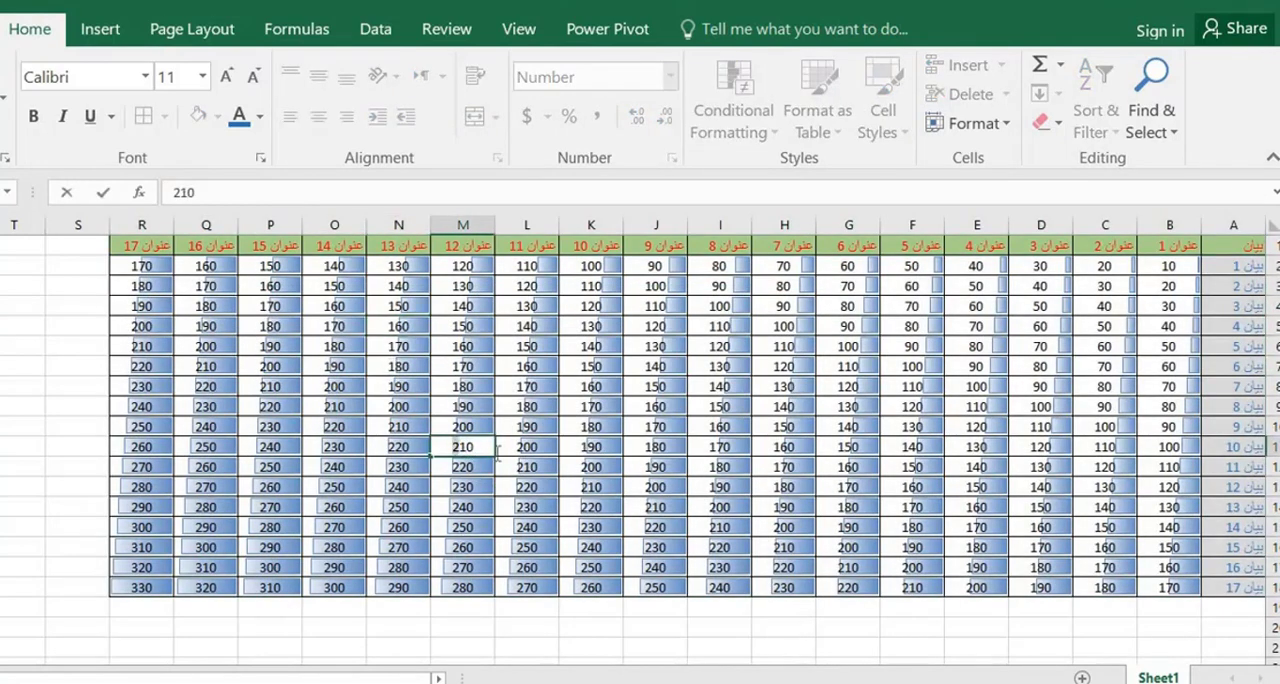
right_click(496, 454)
text(2)
text(10)
click(511, 430)
click(455, 452)
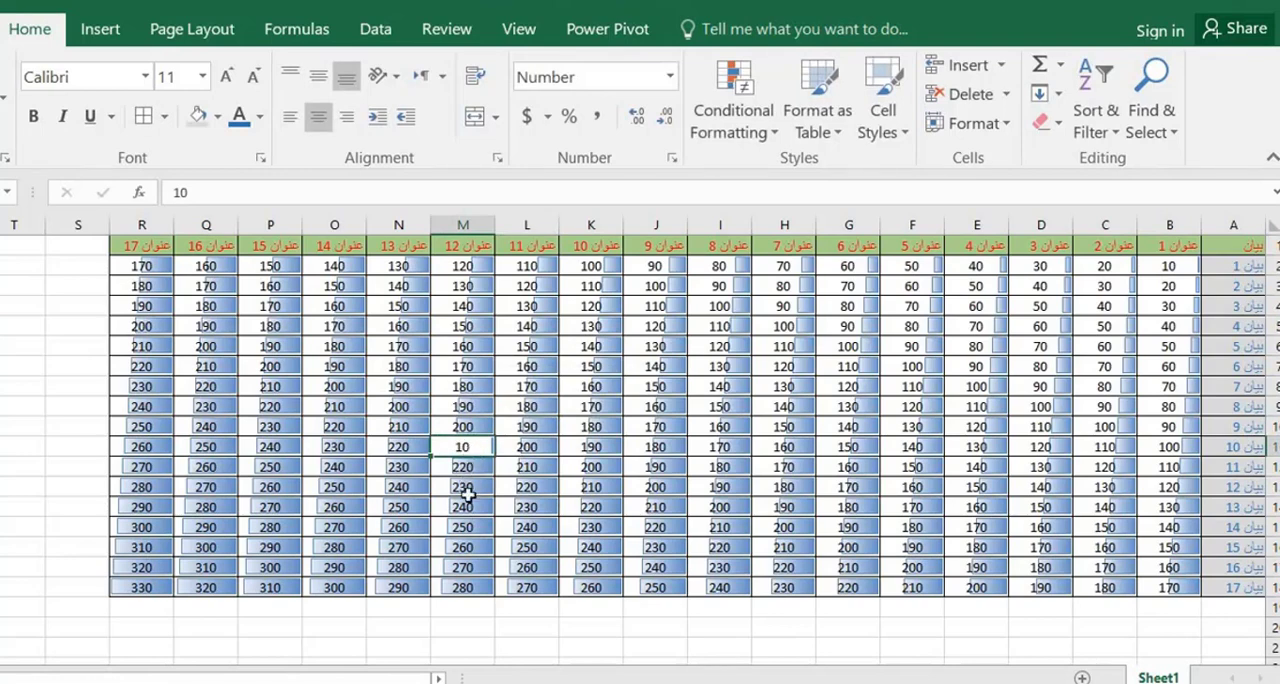
Set the value in cell M11 to 400
double_click(463, 447)
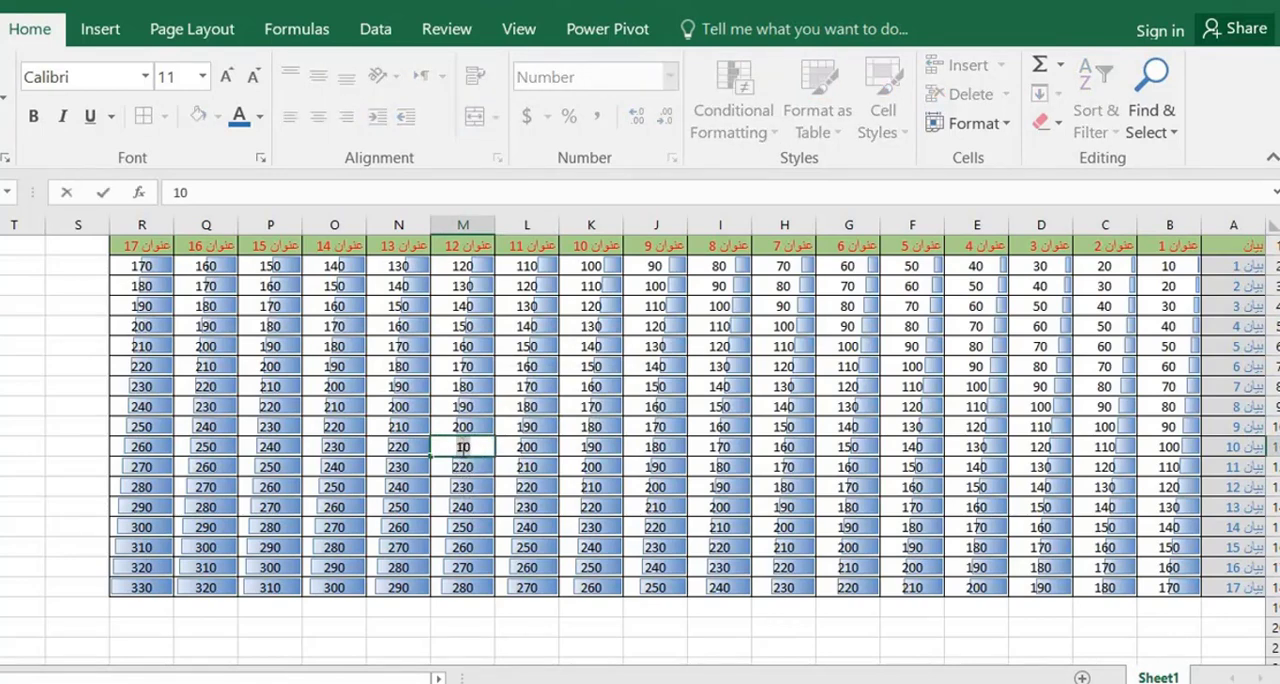
double_click(463, 447)
text(400)
click(470, 507)
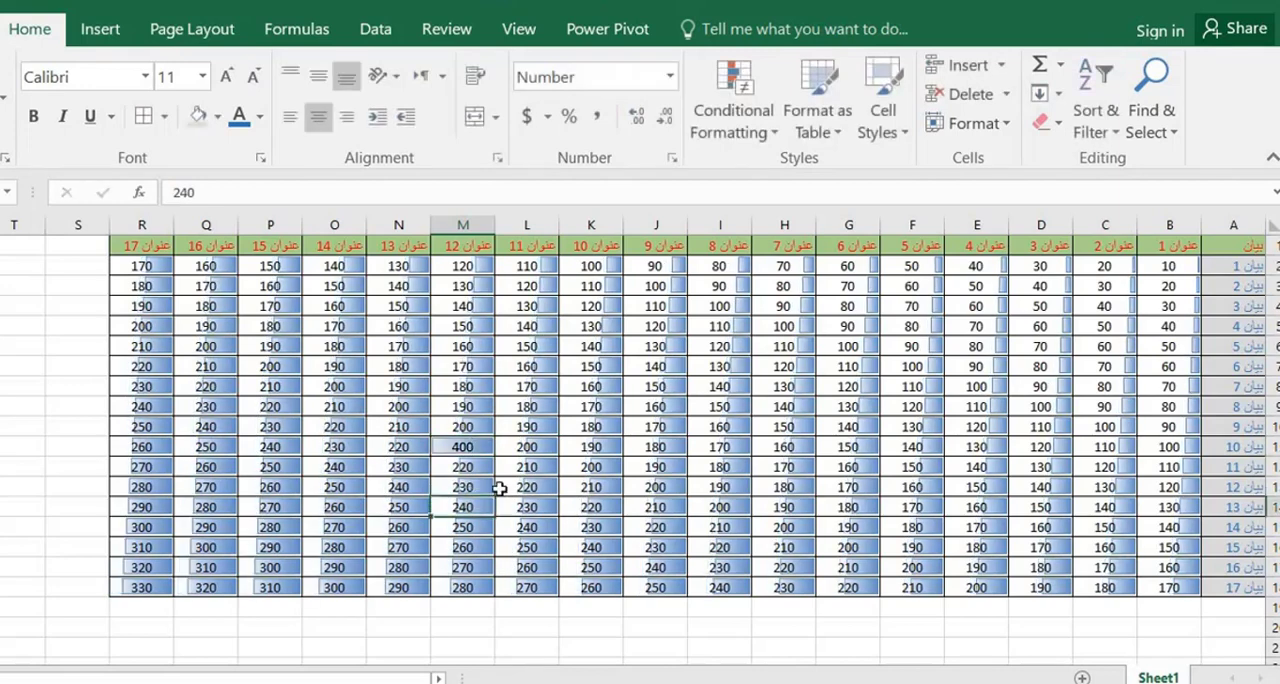
click(455, 452)
click(340, 286)
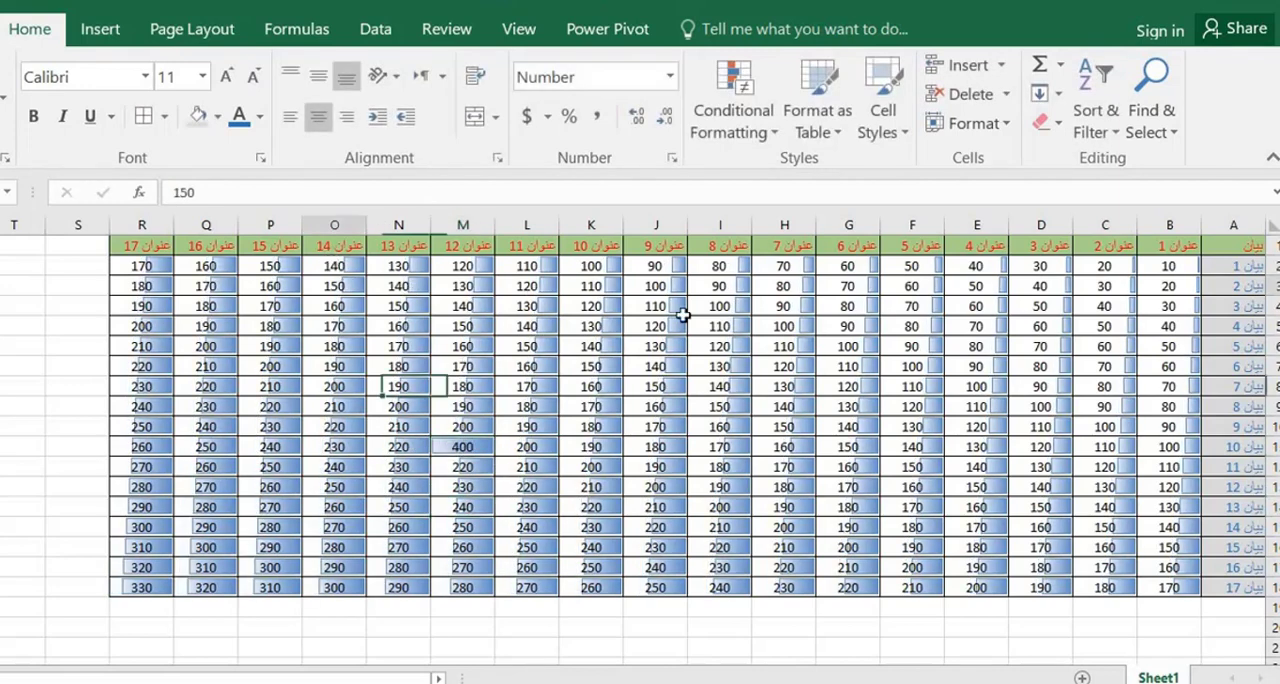
Change the data bars on B2:R19 to the orange gradient fill
drag(1176, 266, 138, 604)
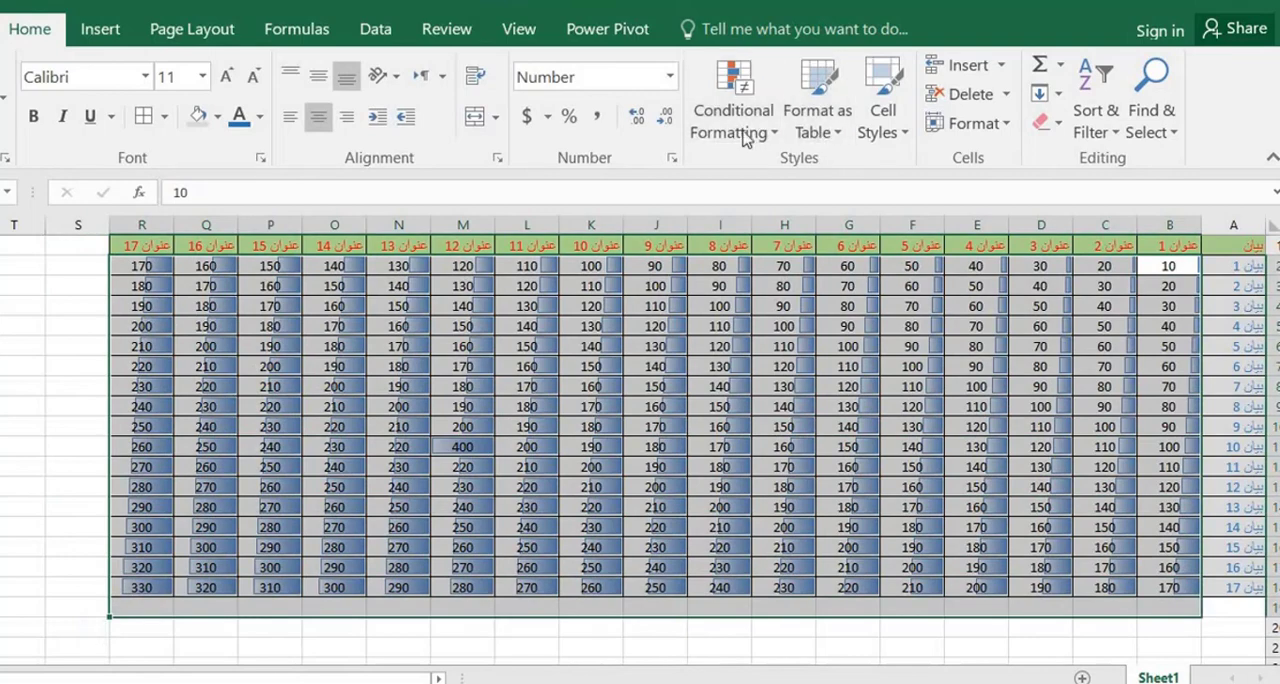
click(748, 135)
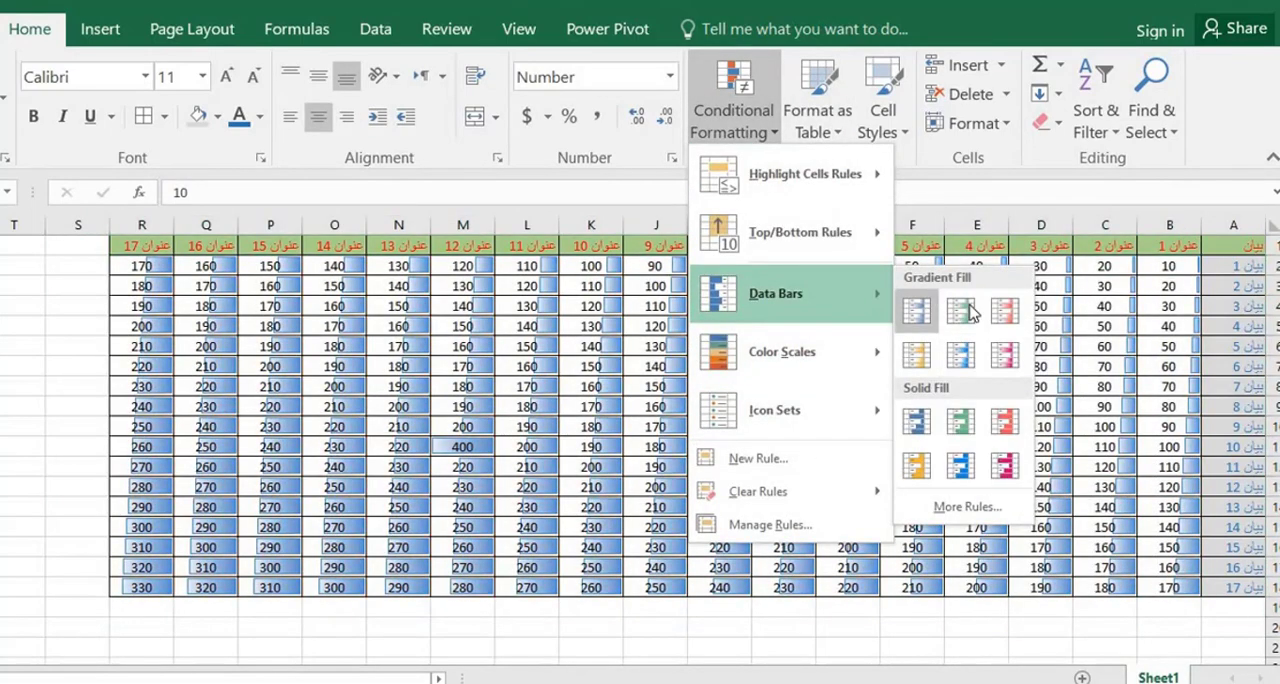
click(916, 421)
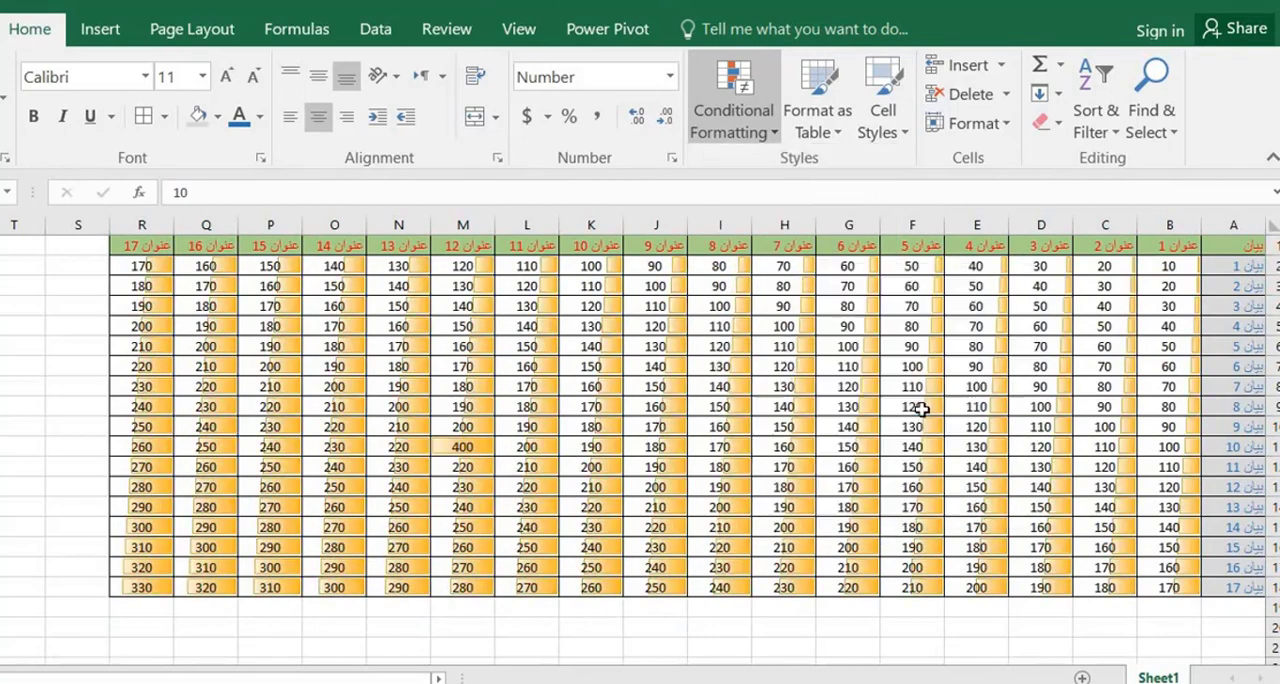
Preview the data bar and Green - Yellow - Red color scale options on B2:R19 without applying any
click(778, 140)
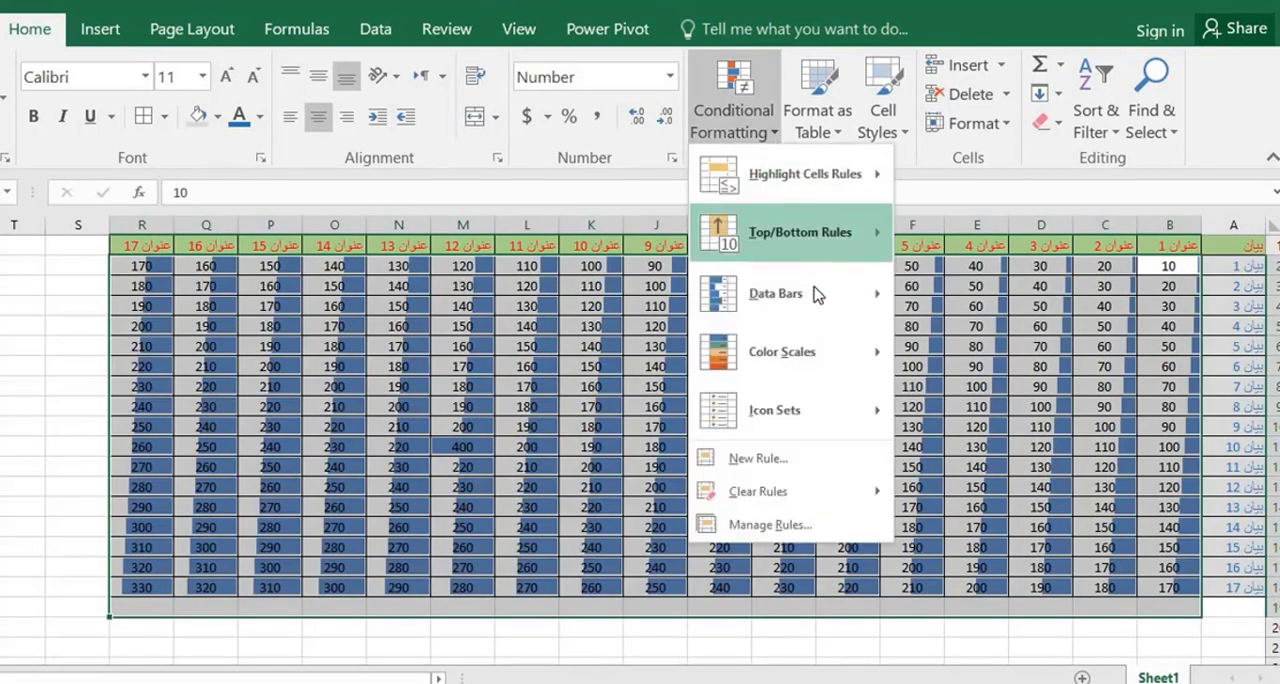
mouse_move(823, 294)
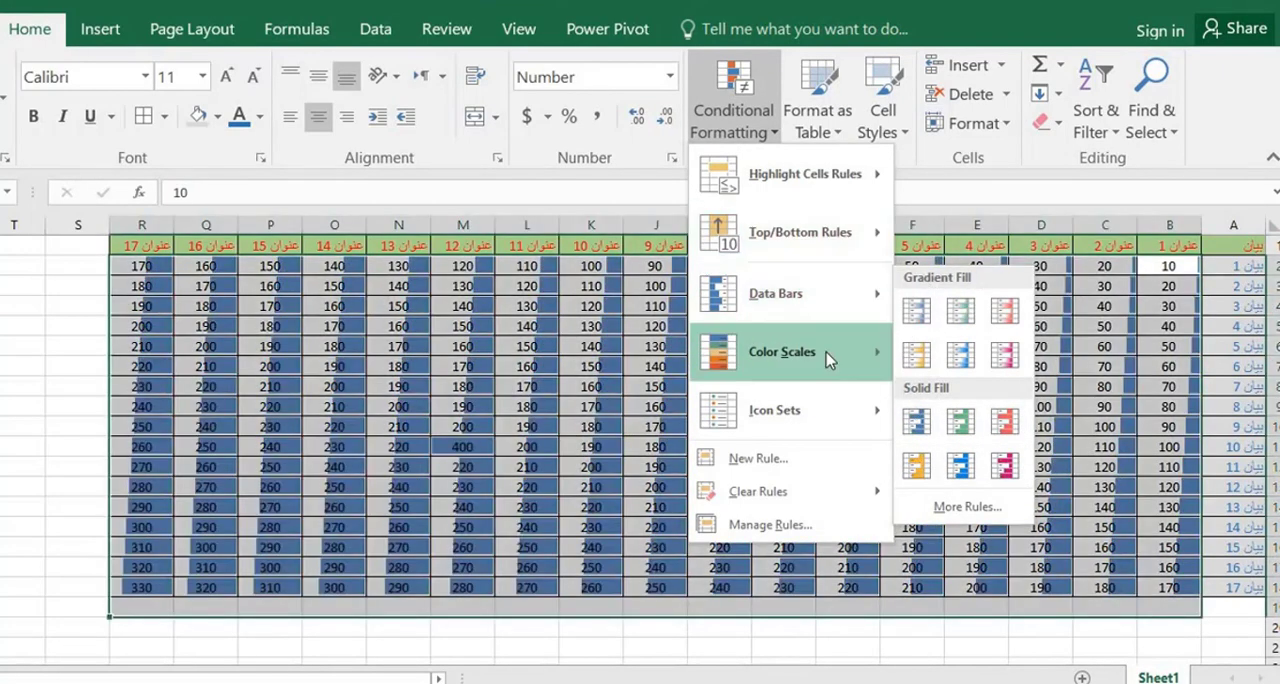
mouse_move(826, 360)
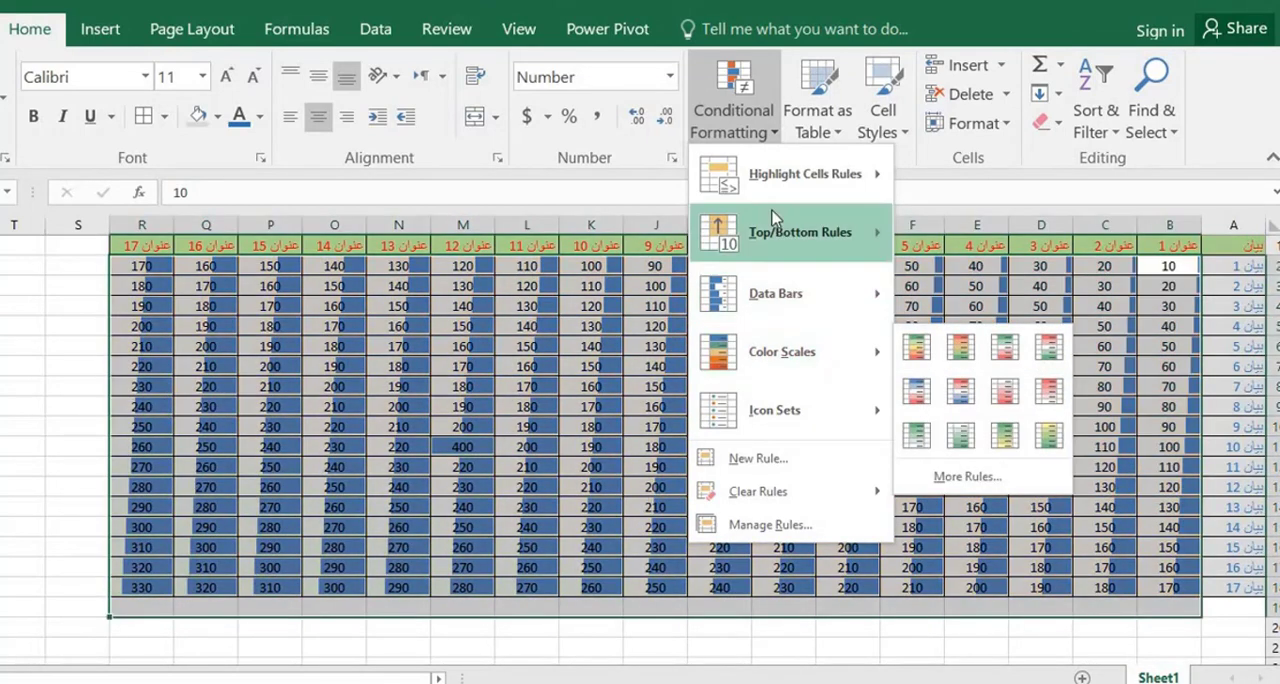
mouse_move(770, 172)
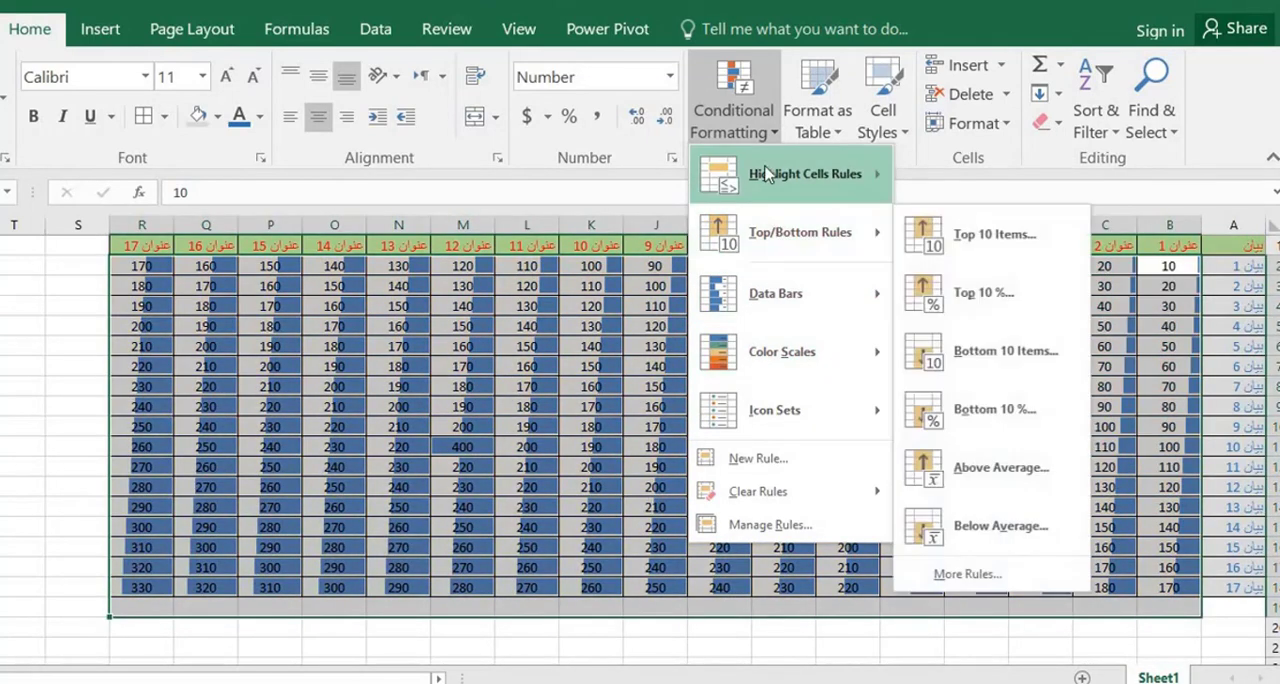
key(Escape)
key(Escape)
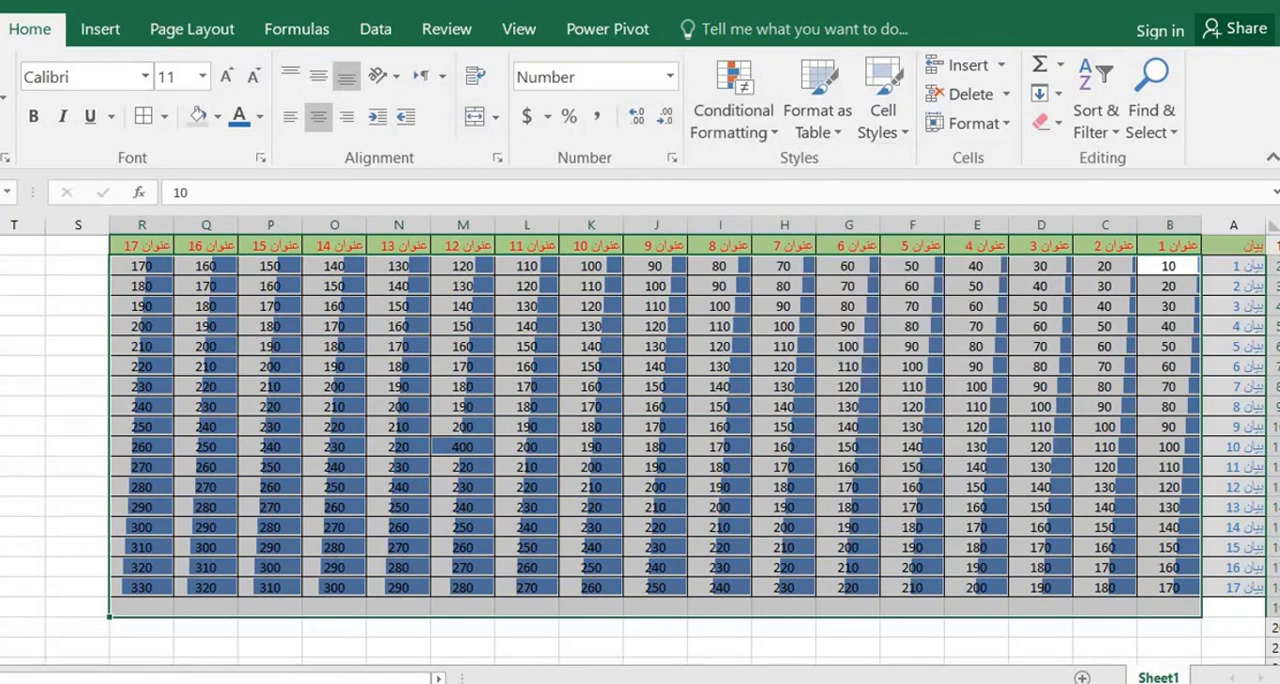
Undo the data bars on the table and the test value changes in cell M11
key(ctrl+z)
key(ctrl+z)
key(ctrl+z)
key(ctrl+z)
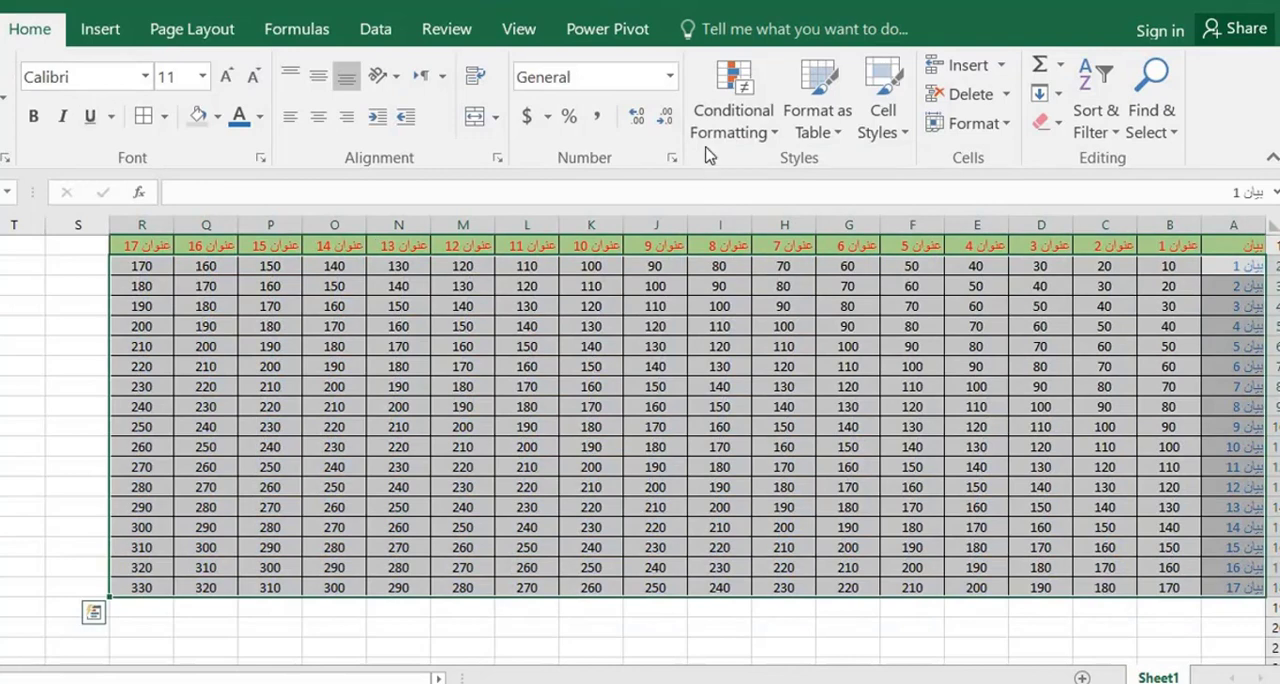
Preview the color scales on A2:R18, but apply the colored three-arrow directional icon set
click(774, 133)
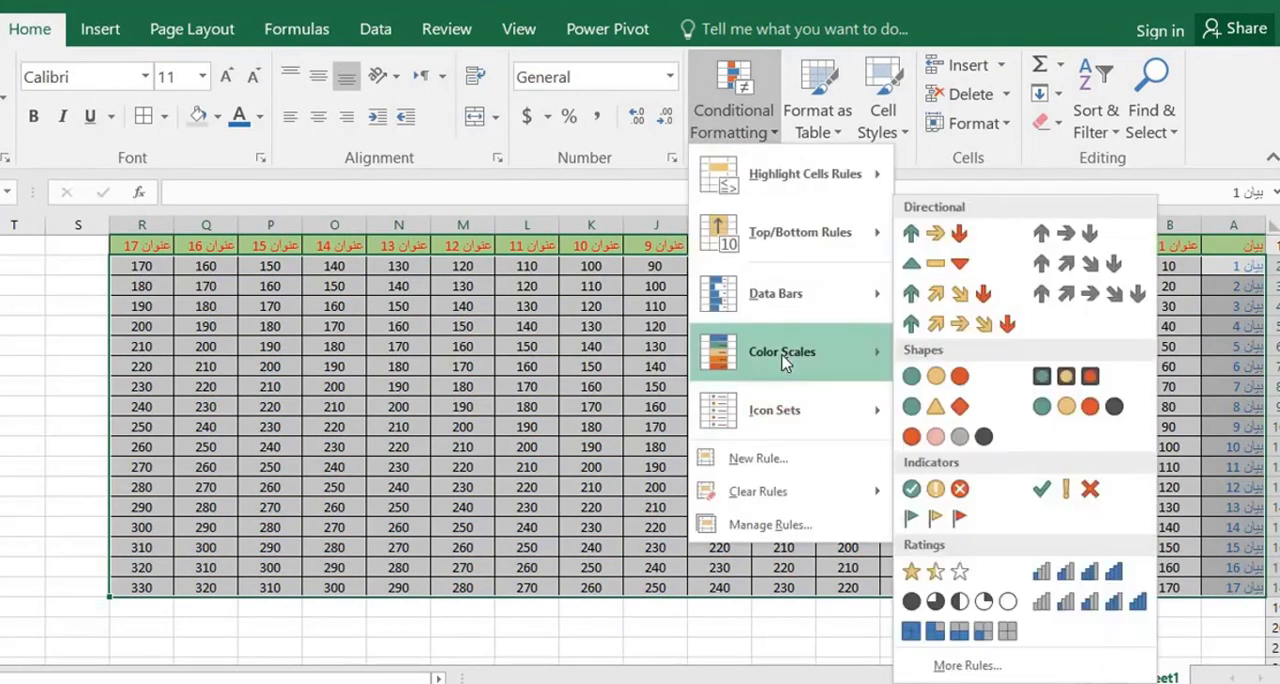
mouse_move(880, 355)
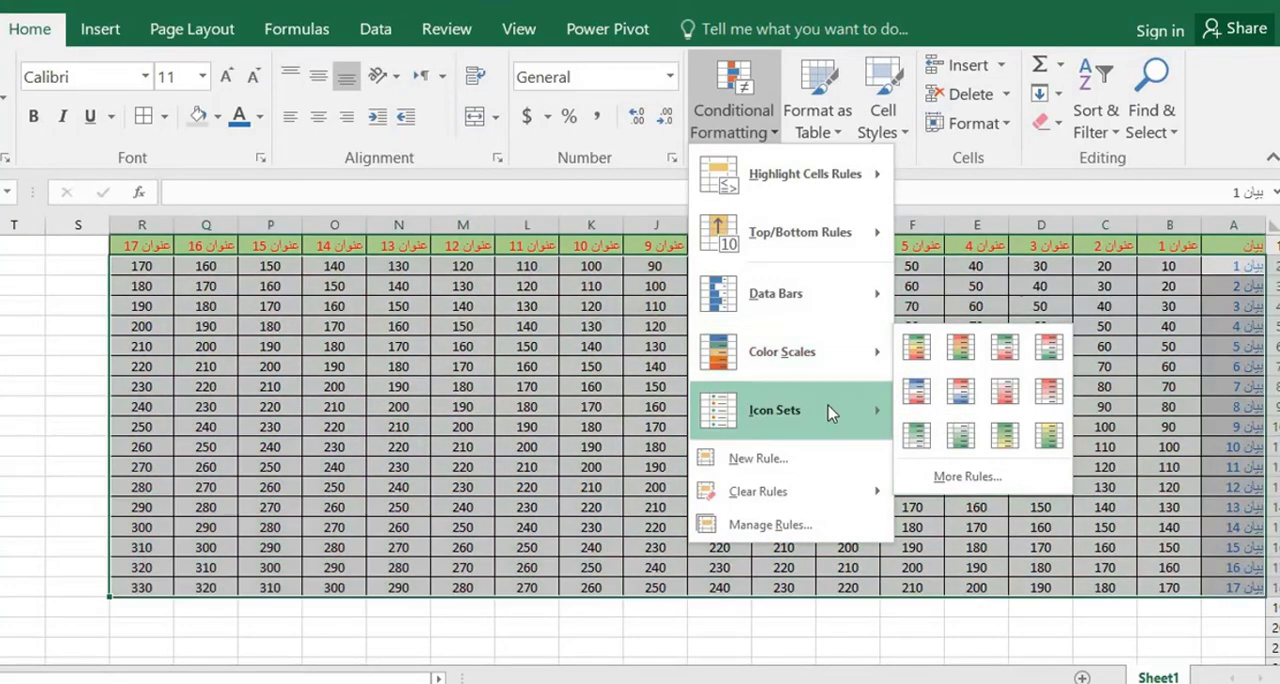
mouse_move(793, 421)
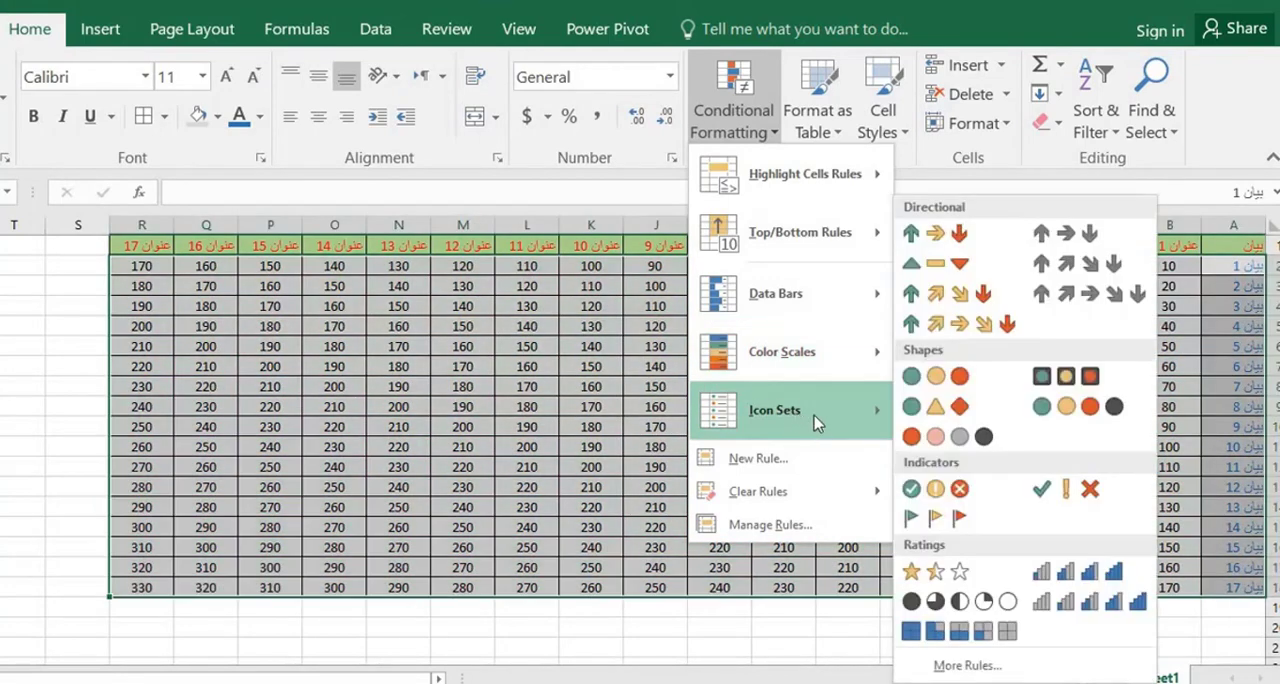
click(934, 233)
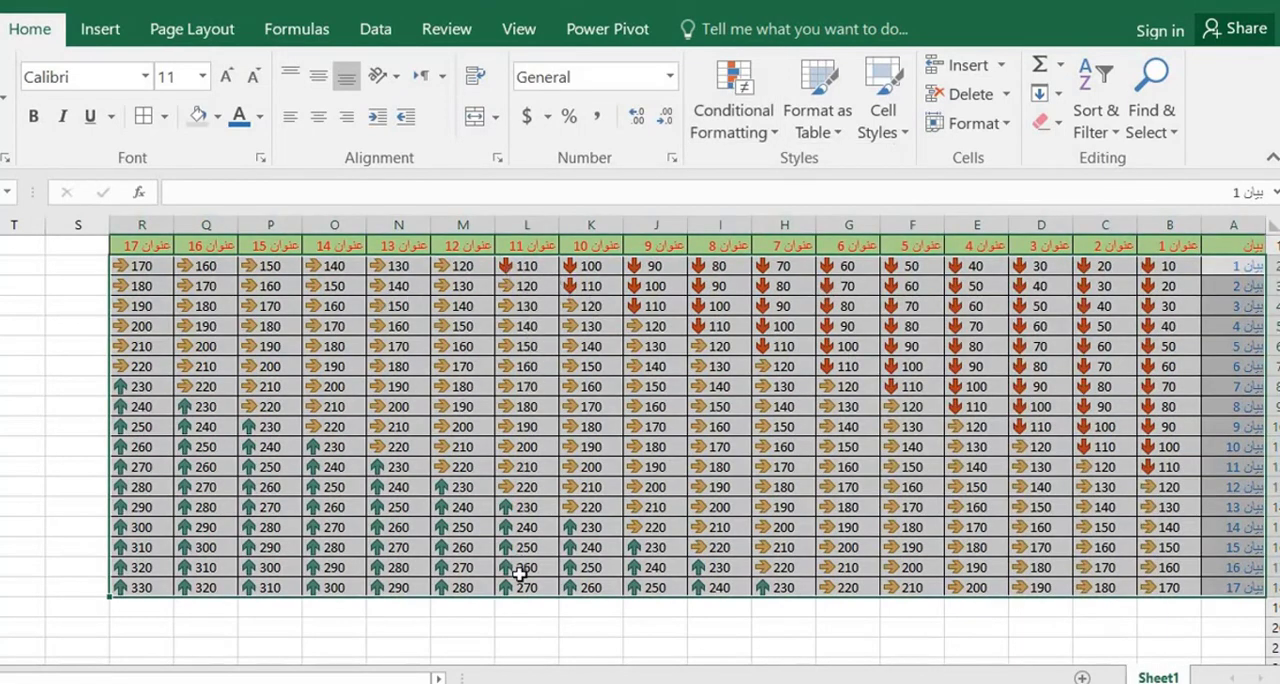
Set the value in cell M10 to 20 to test how its arrow icon responds
double_click(463, 427)
double_click(438, 427)
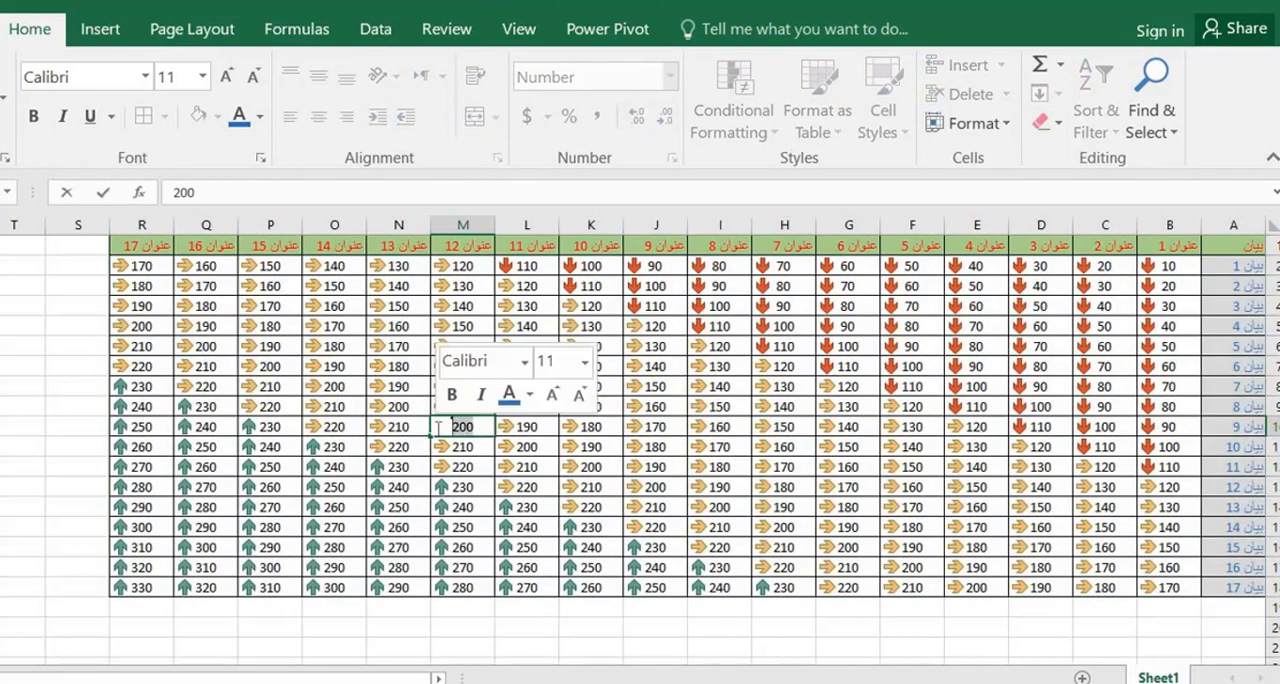
text(2)
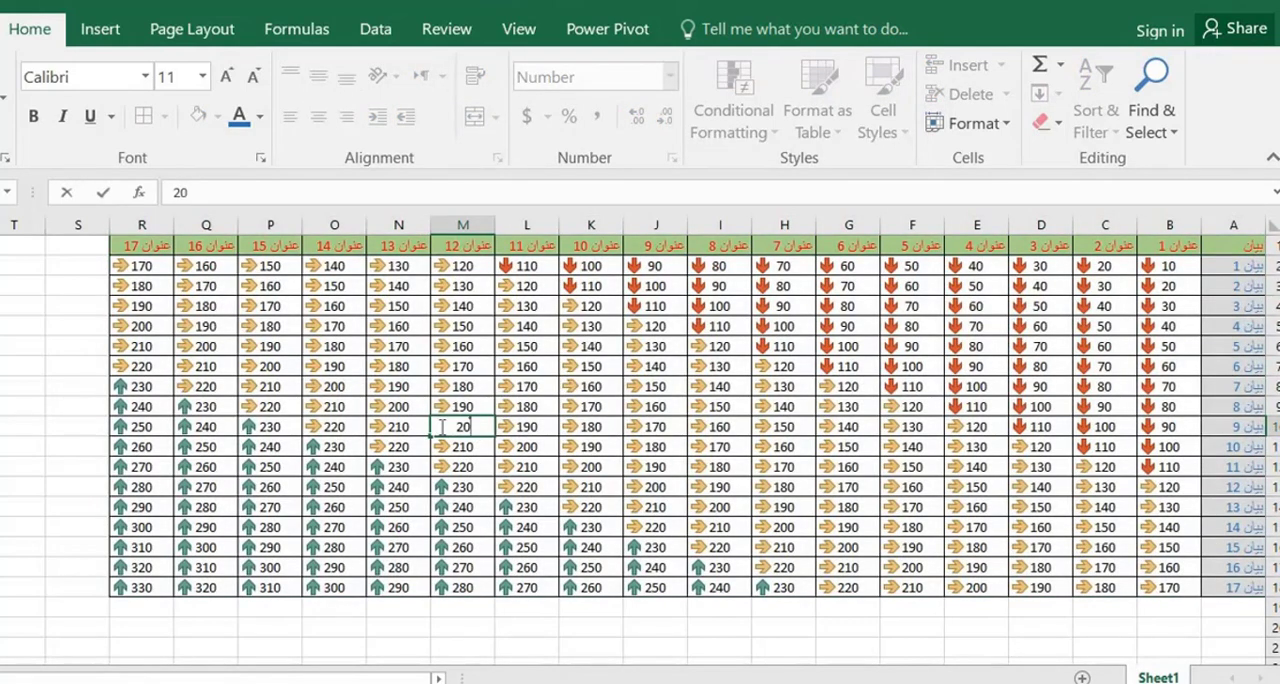
text(0)
key(Return)
click(700, 268)
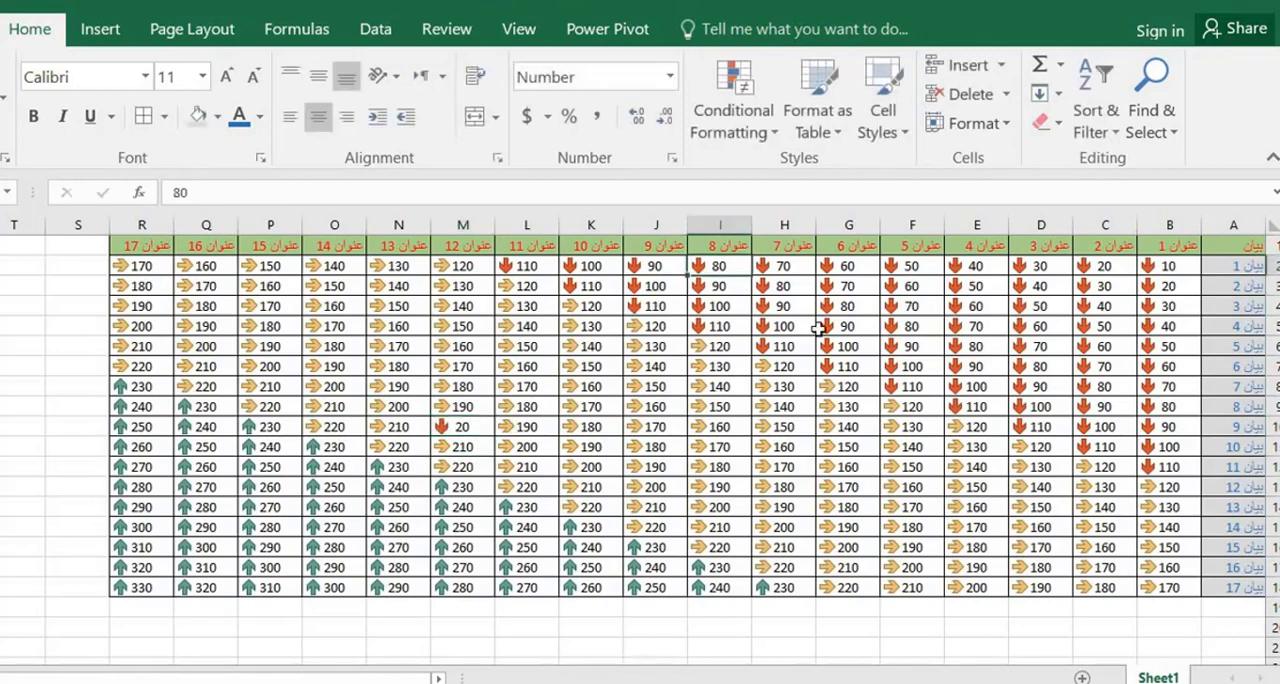
Change the value in cell M18 to 200 to test its arrow icon
click(463, 589)
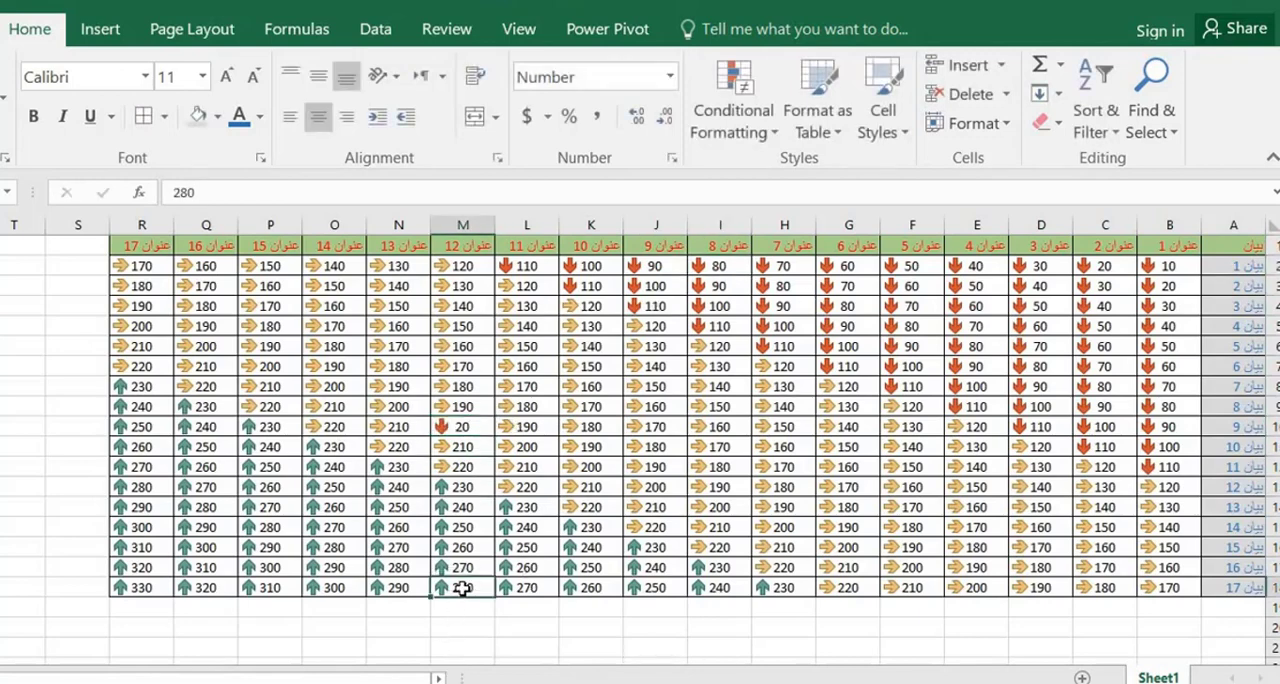
double_click(463, 589)
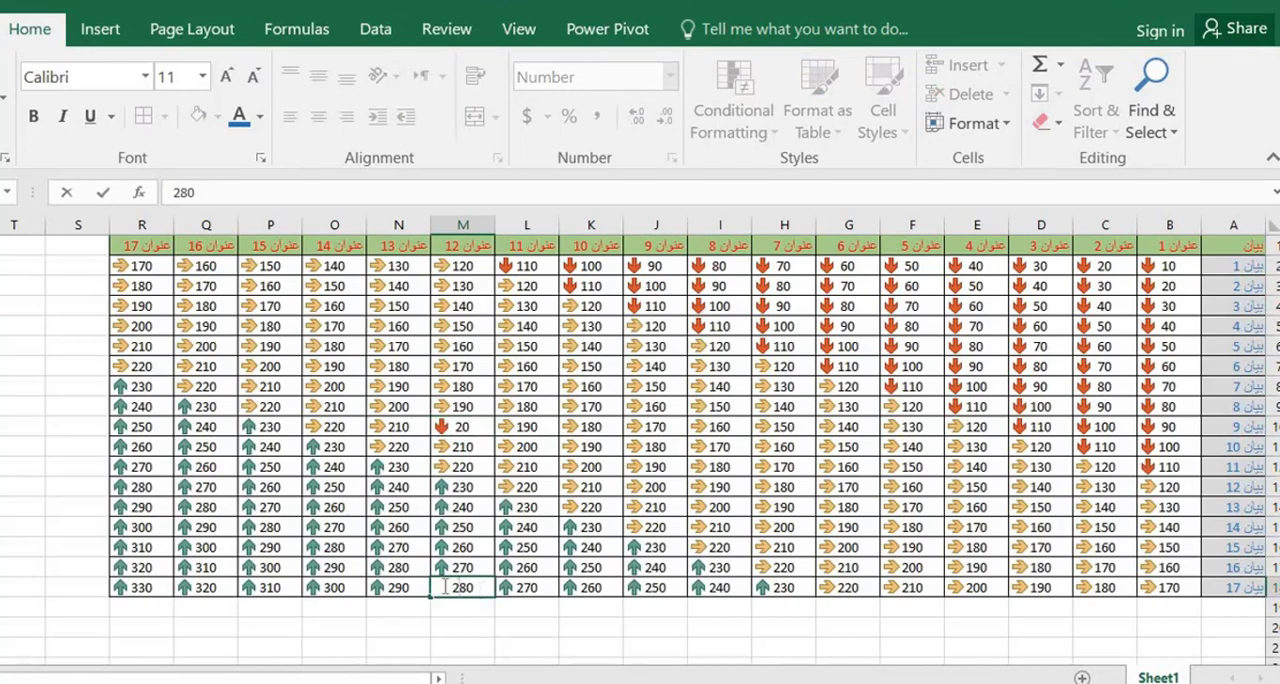
double_click(444, 587)
text(200)
click(462, 549)
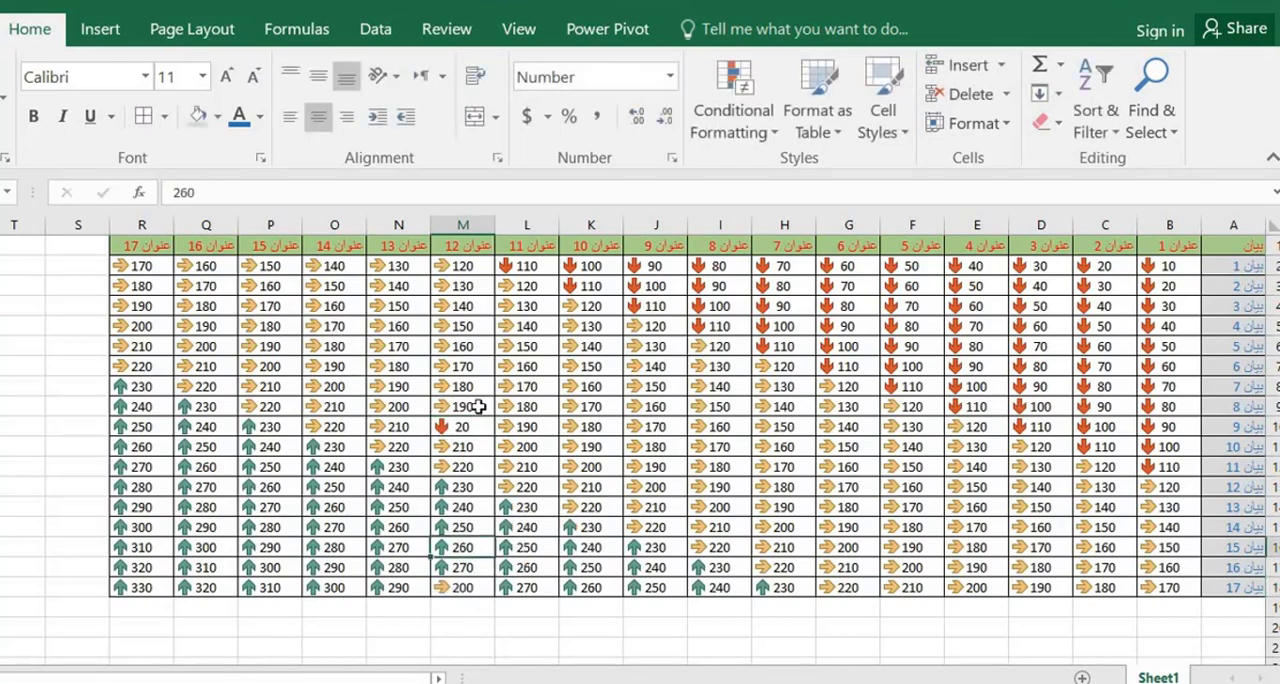
Undo the value edits in M18 and M10 and the arrow icon set on A2:R18
key(ctrl+z)
key(ctrl+z)
key(ctrl+z)
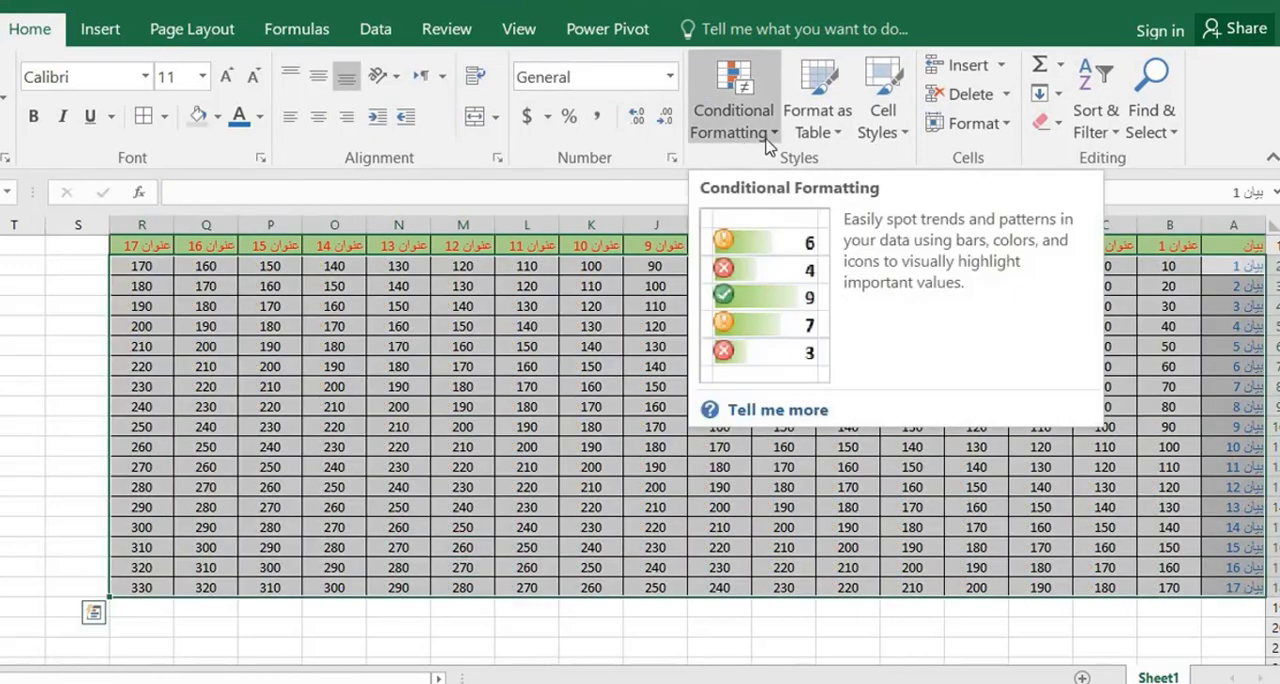
Apply the five-level quarter-circle ratings icon set to A2:R18, view it deselected, and undo it
click(760, 147)
mouse_move(830, 417)
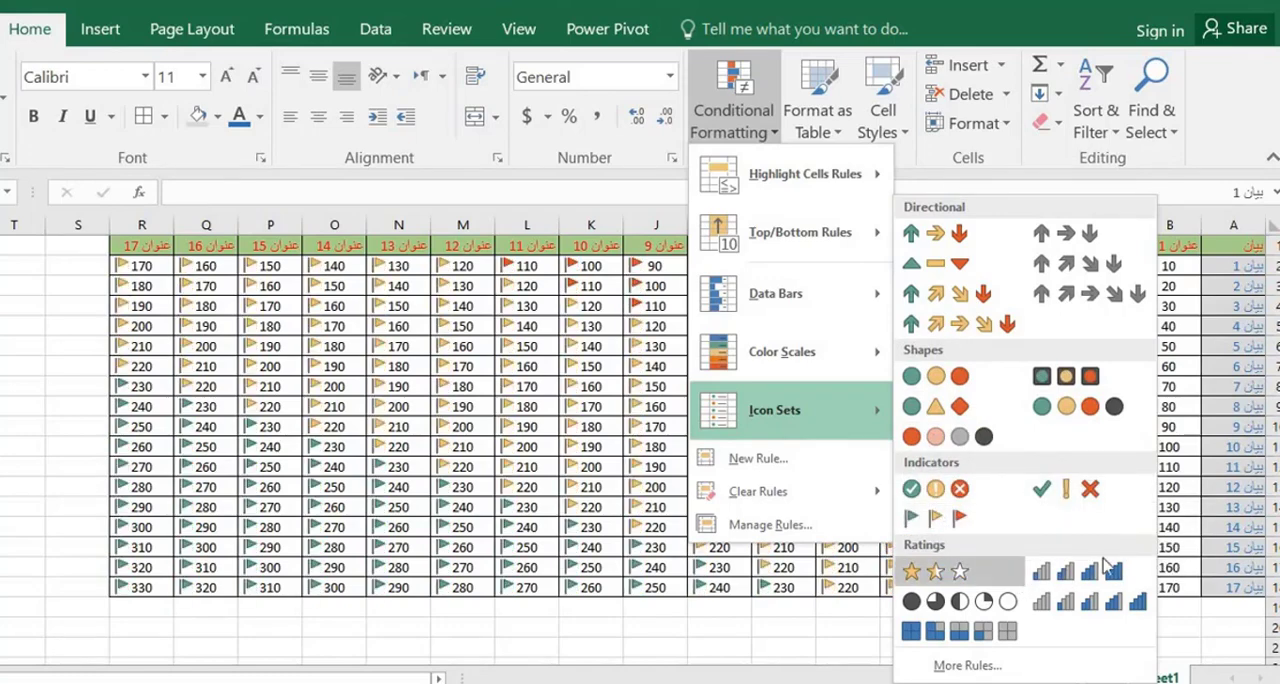
click(945, 601)
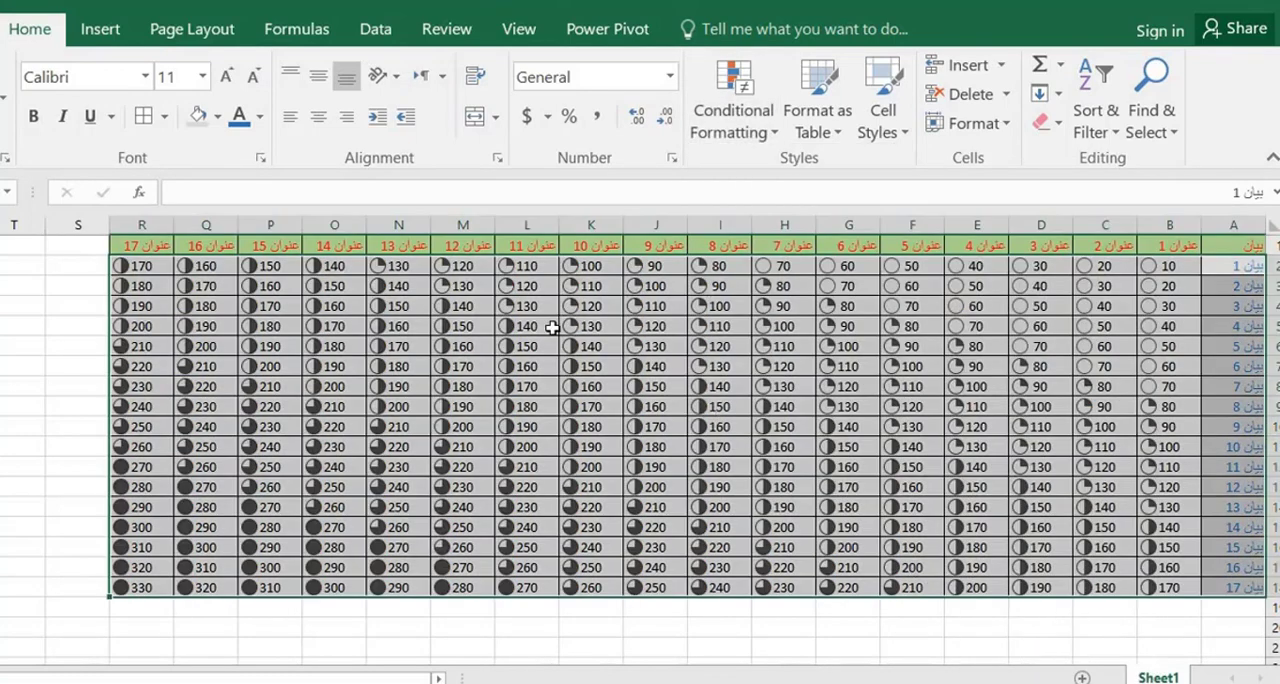
click(724, 364)
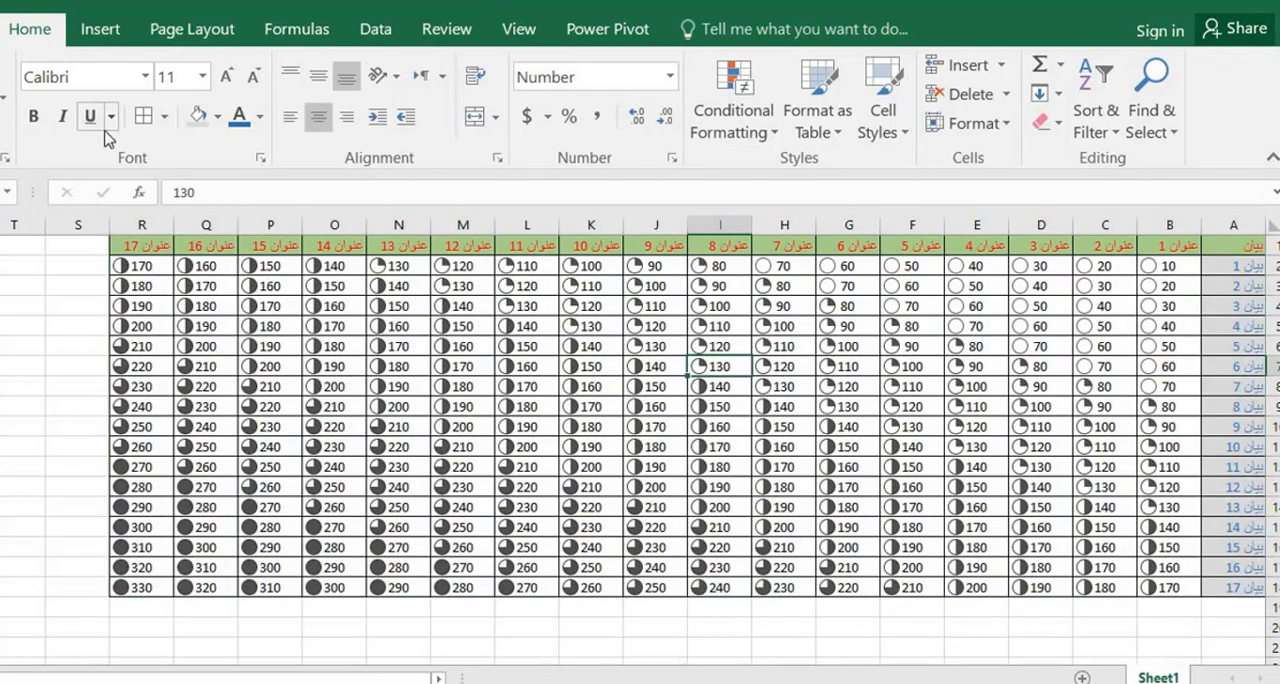
key(ctrl+z)
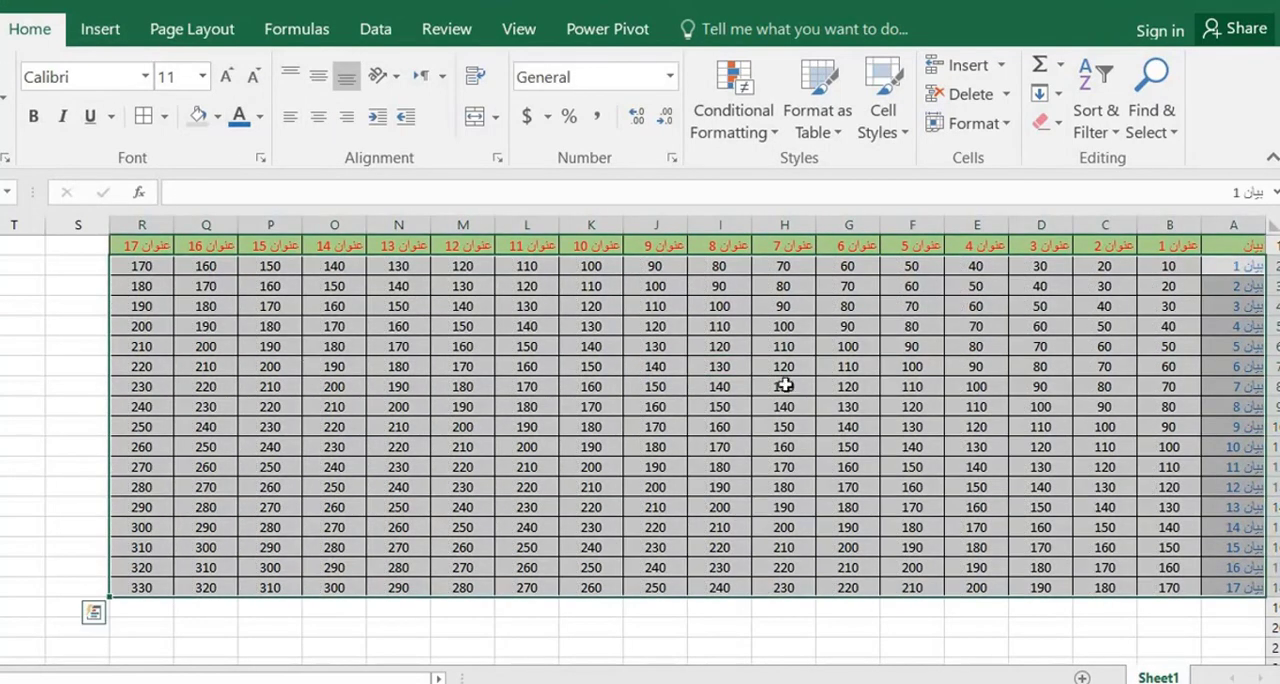
click(837, 140)
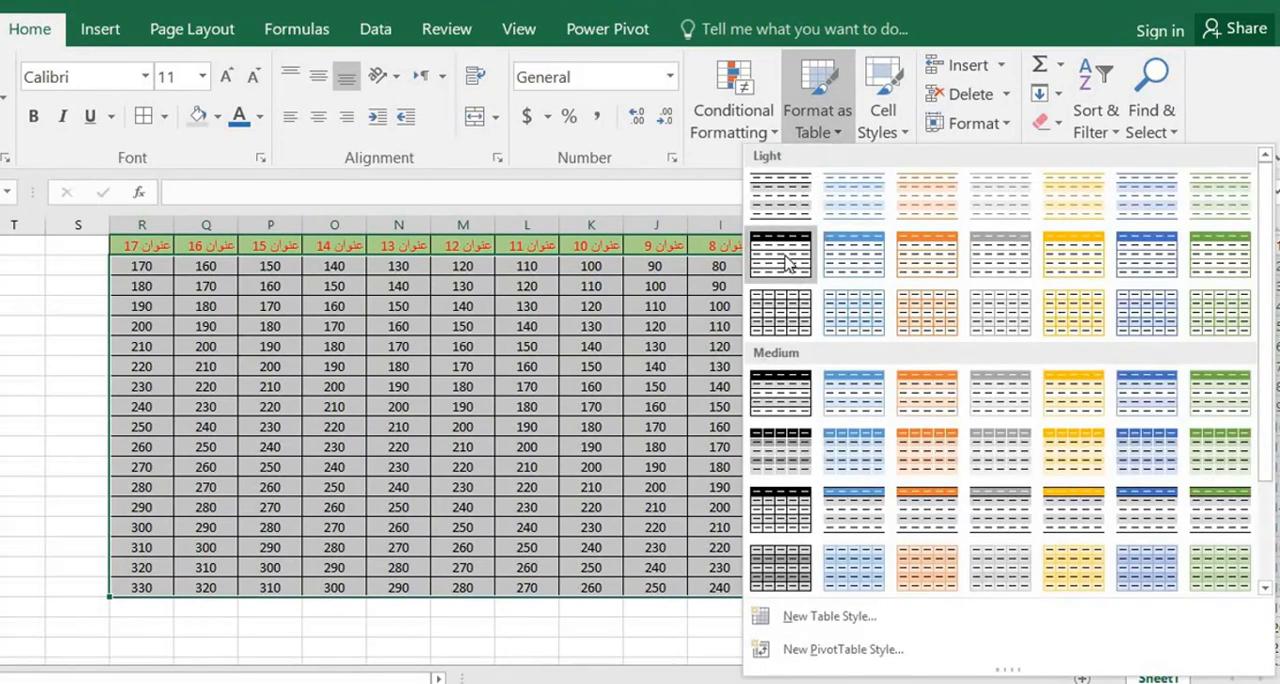
click(857, 265)
drag(541, 482, 522, 468)
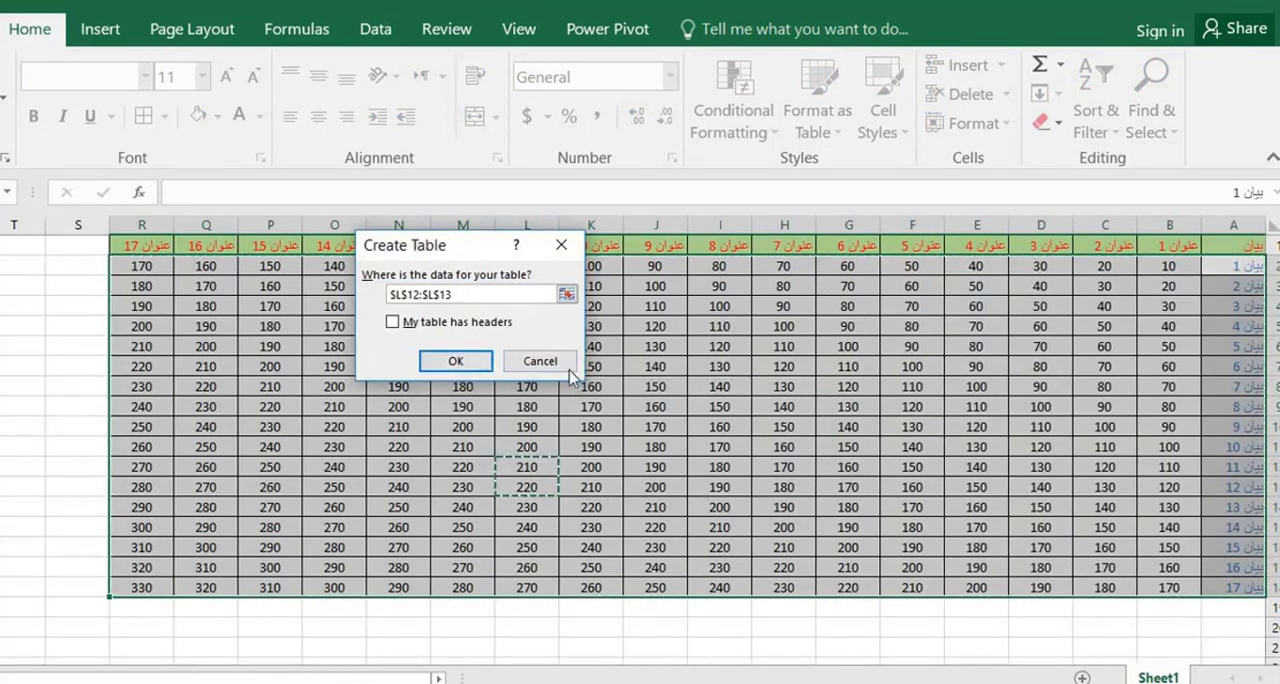
click(540, 361)
Format A2:R18 as a table in a light style with a solid header row, leaving the headers option off
click(820, 120)
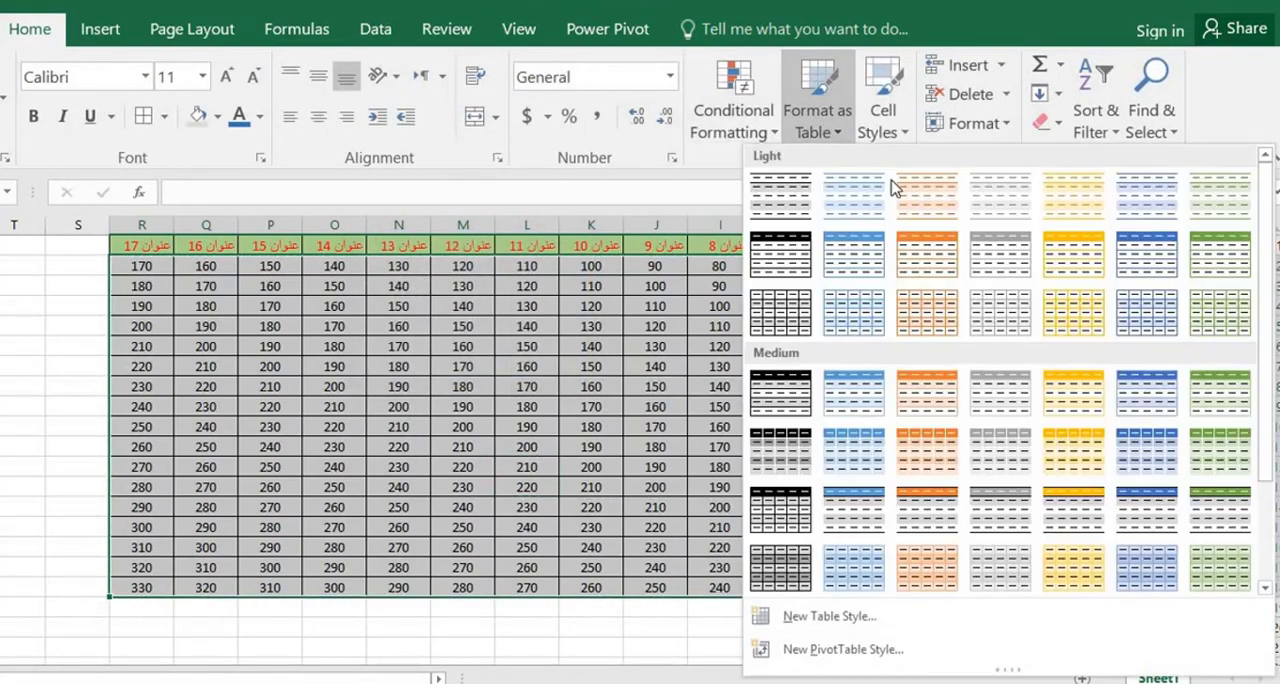
click(848, 258)
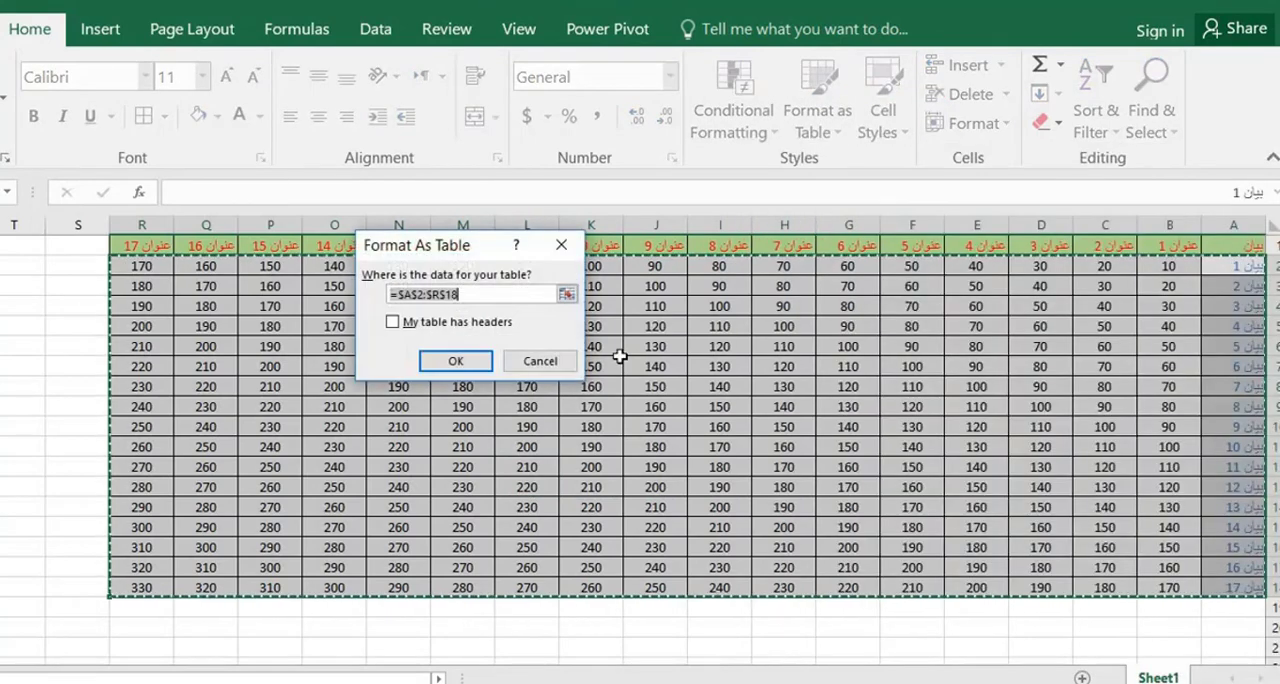
click(456, 361)
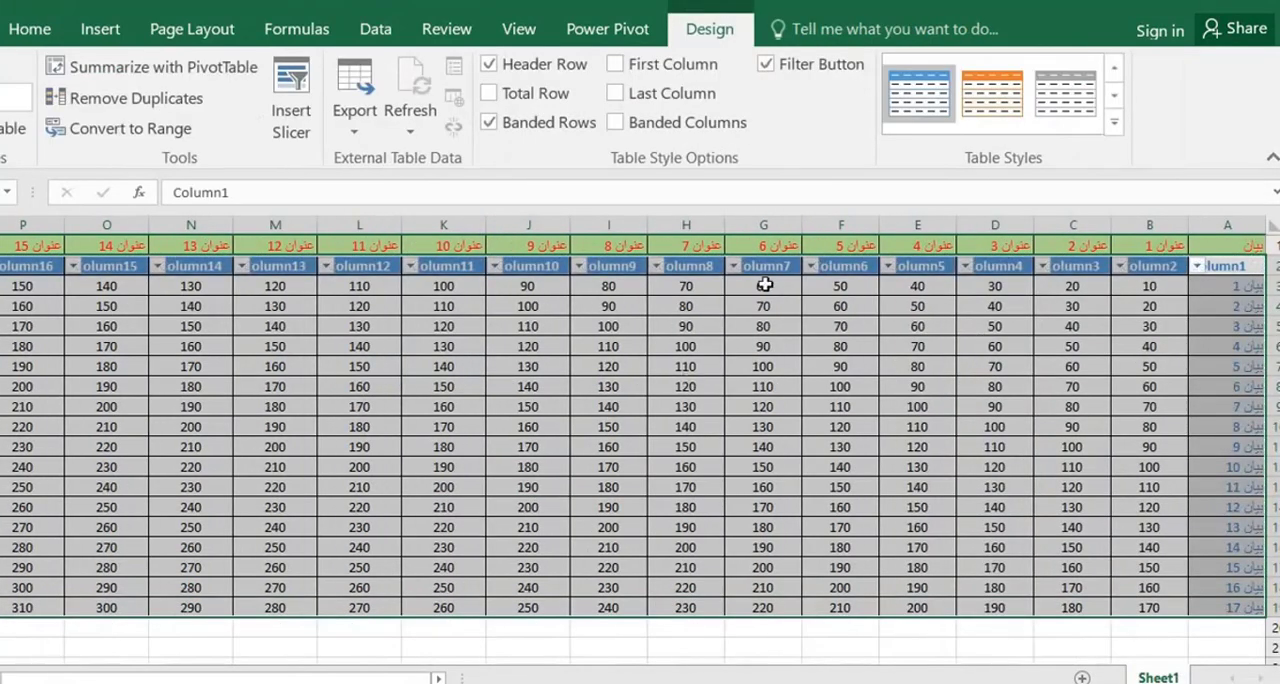
Change the table's style to the light blue banded style with grid lines
click(1113, 98)
click(1113, 100)
click(1113, 100)
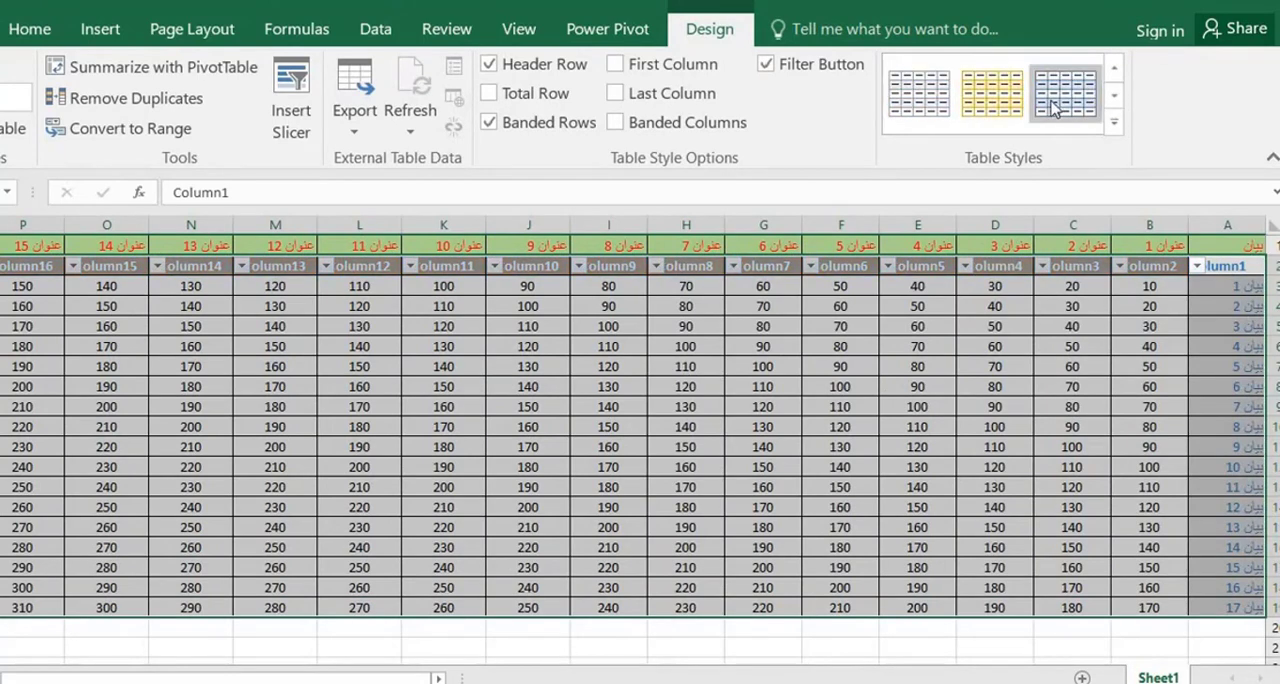
click(1054, 106)
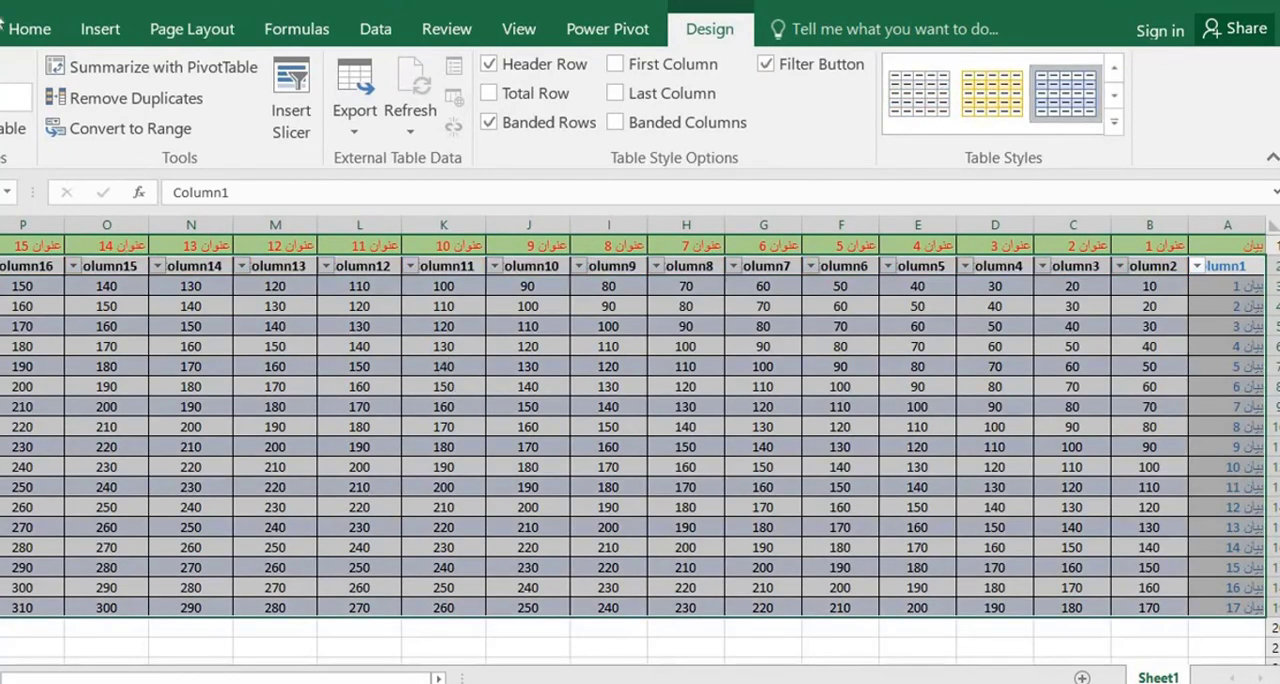
Undo the table style change and the table formatting of A2:R18
key(ctrl+z)
key(ctrl+z)
key(ctrl+z)
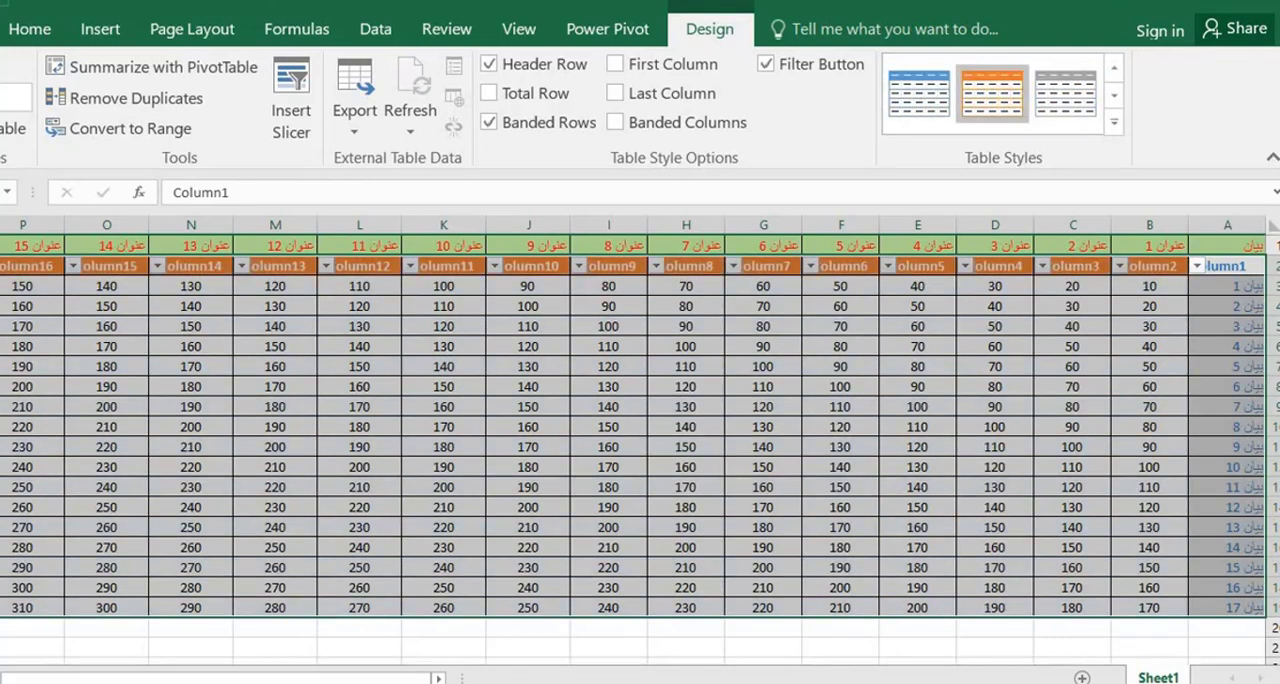
key(ctrl+z)
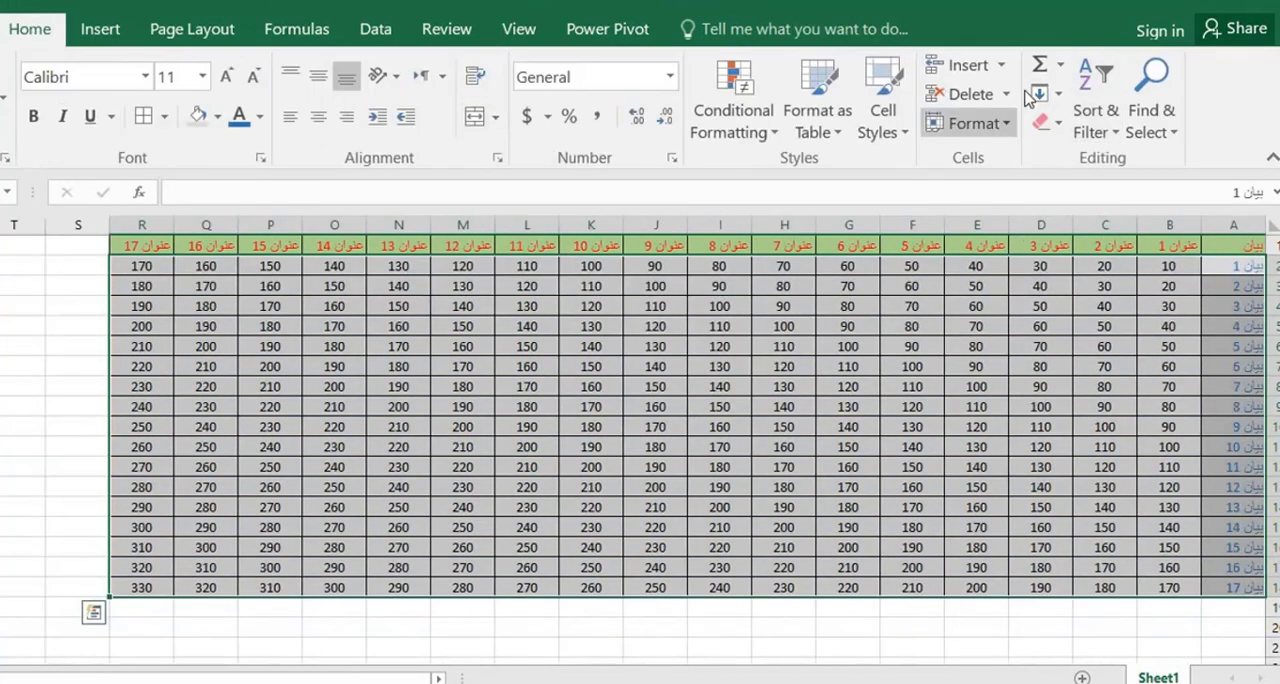
Insert a blank row 4 above the بيان 3 row
click(1128, 331)
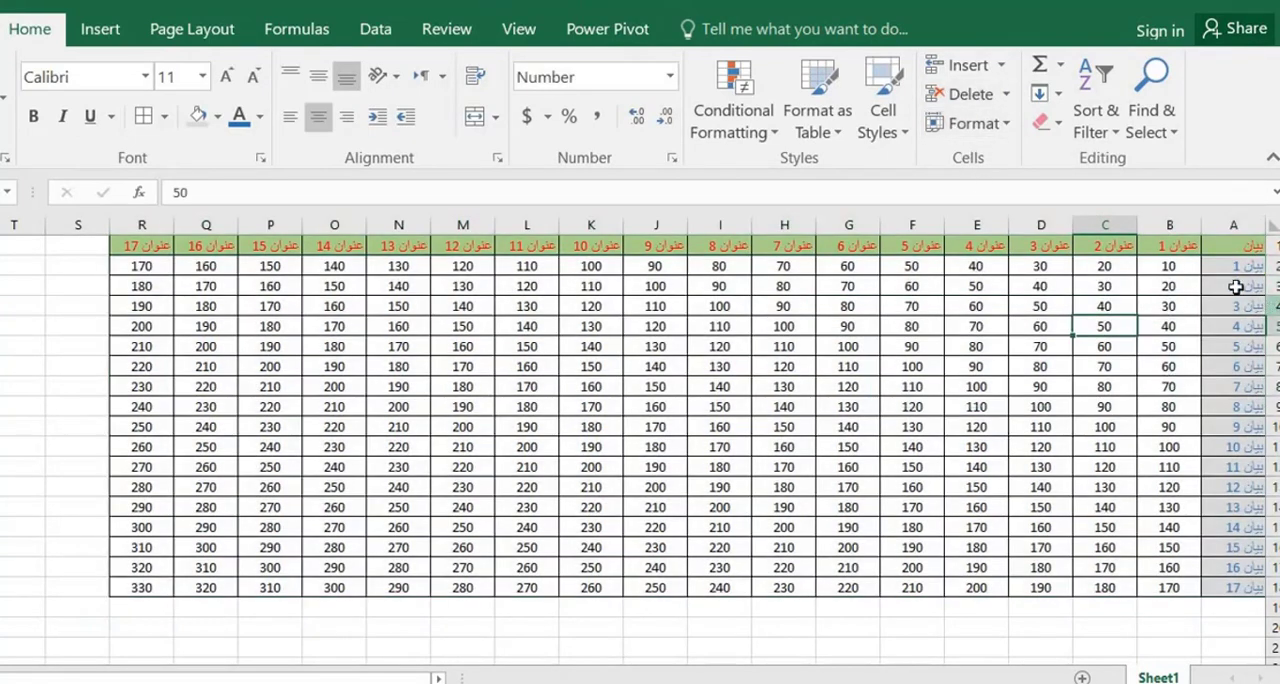
click(1273, 306)
click(962, 65)
click(870, 386)
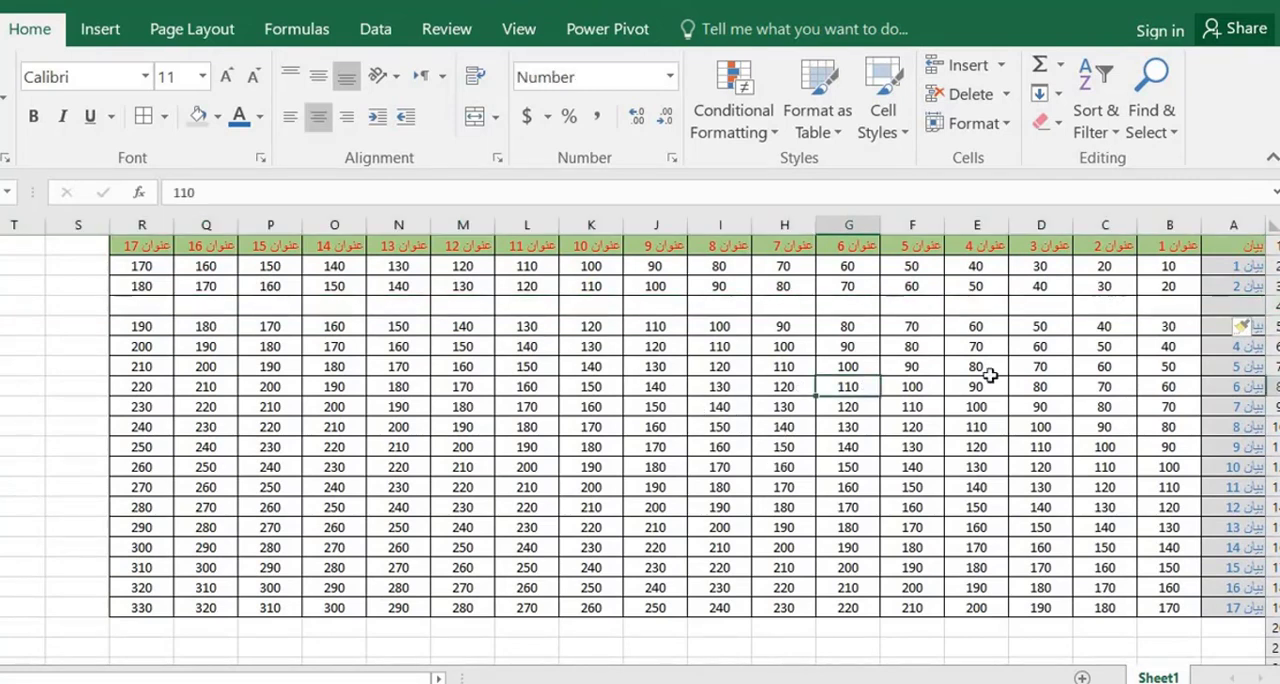
Delete row 7, the بيان 5 row, and deselect
click(1273, 366)
click(965, 94)
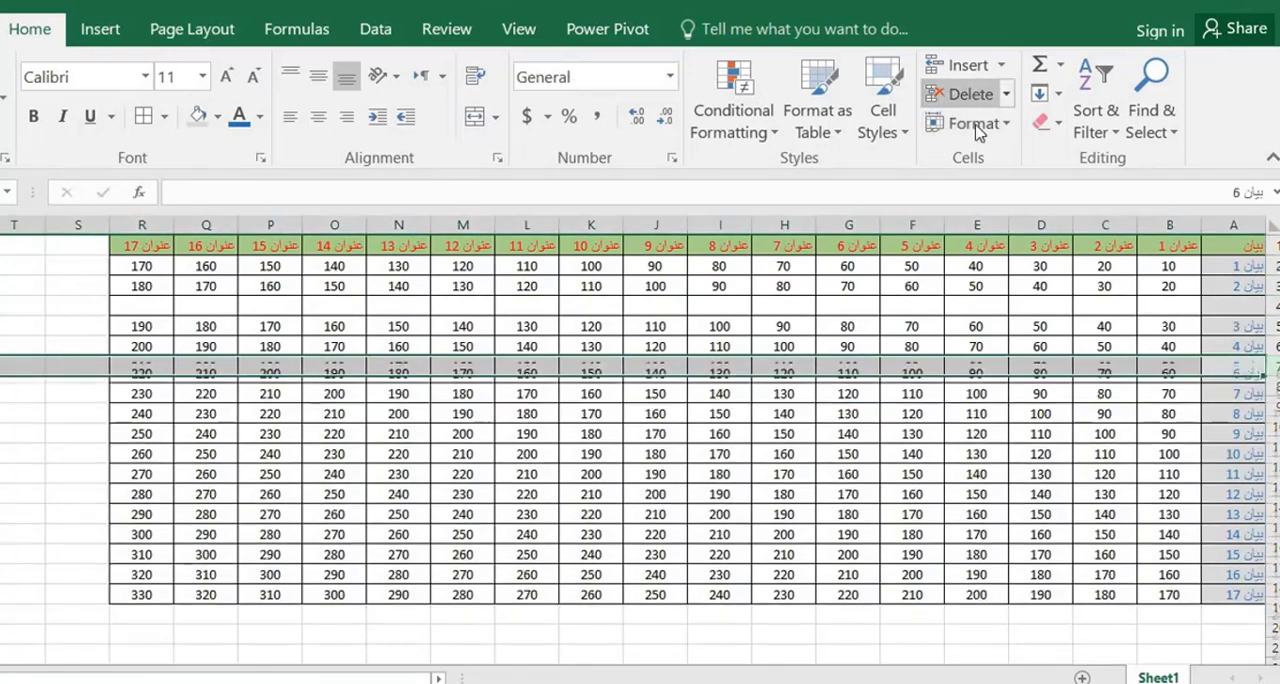
click(1060, 404)
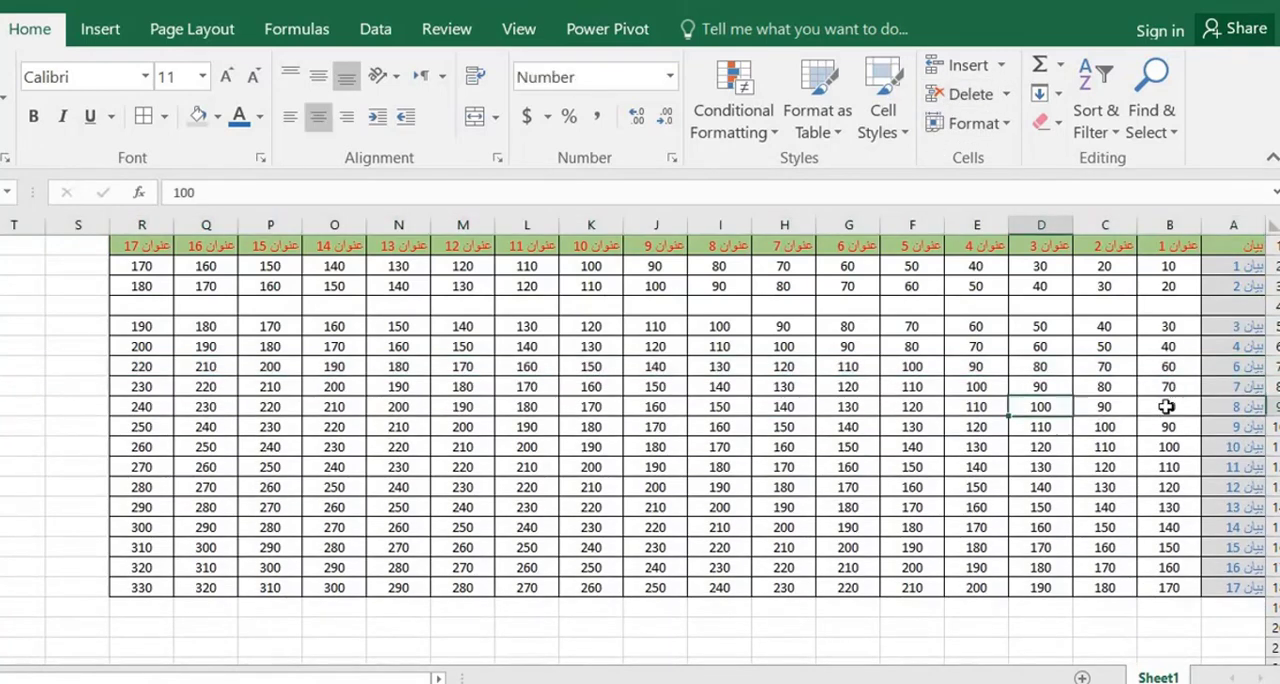
Clear the contents of row 7, the بيان 6 row, leaving the empty row in place, and deselect it
click(1273, 366)
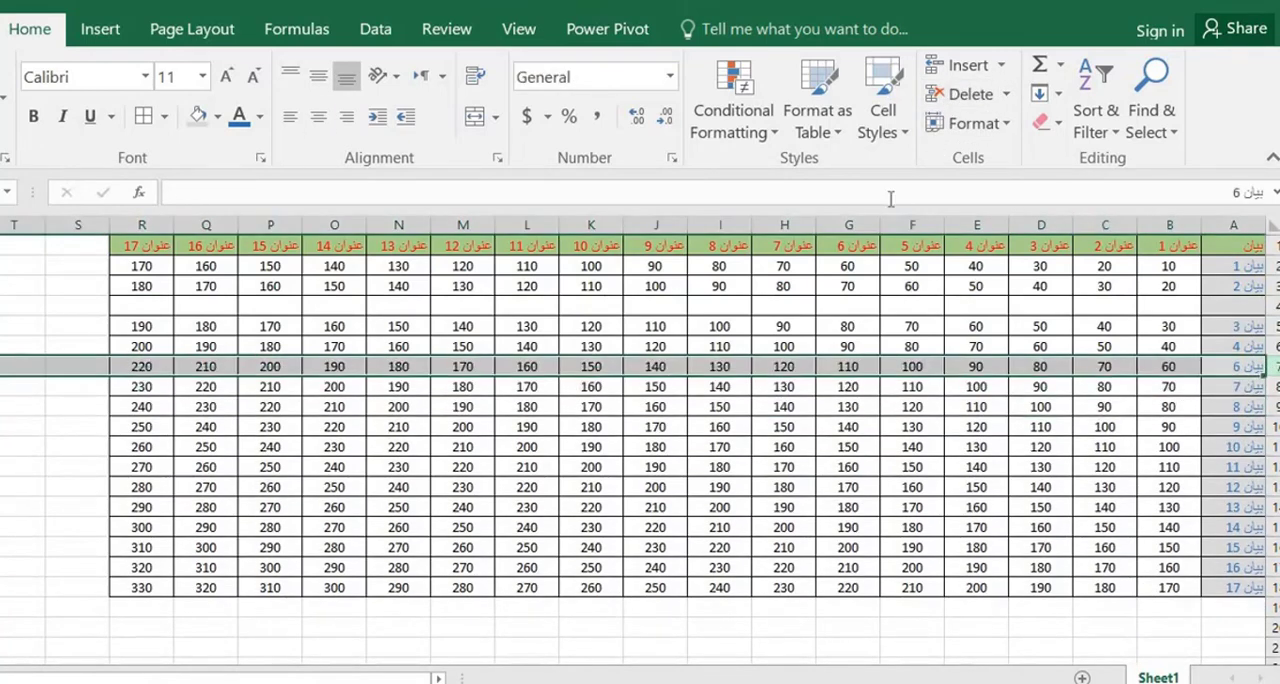
right_click(1275, 368)
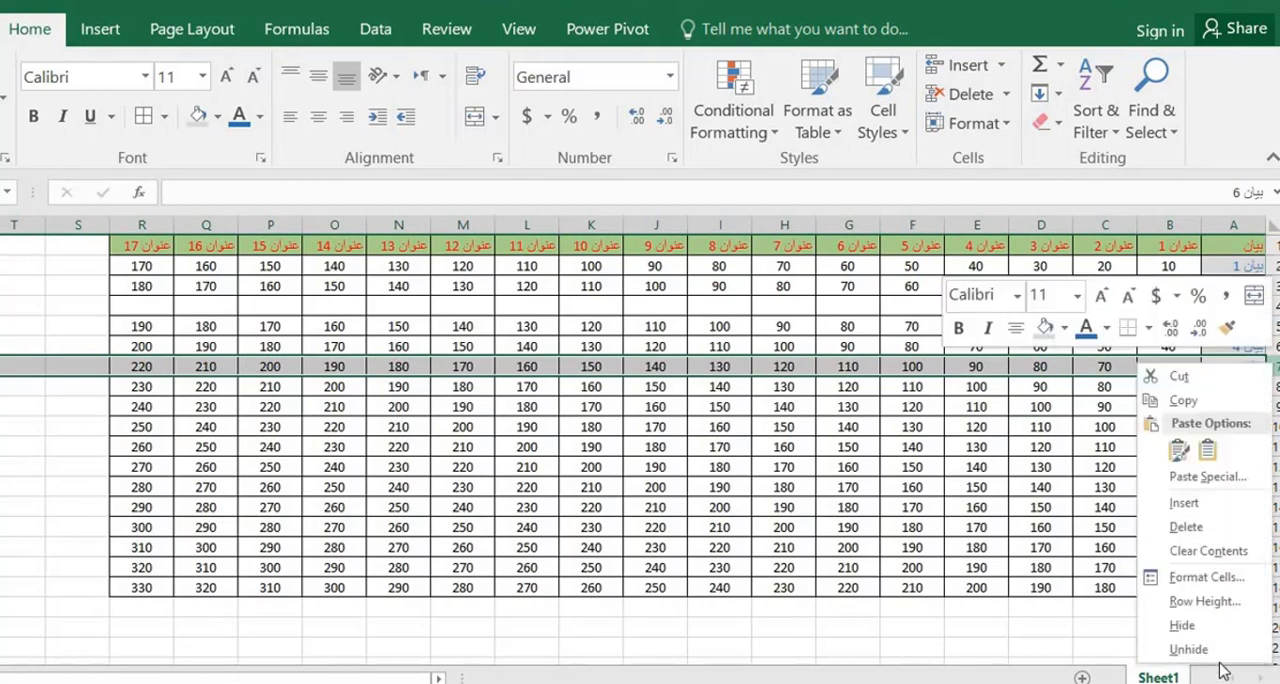
click(1202, 551)
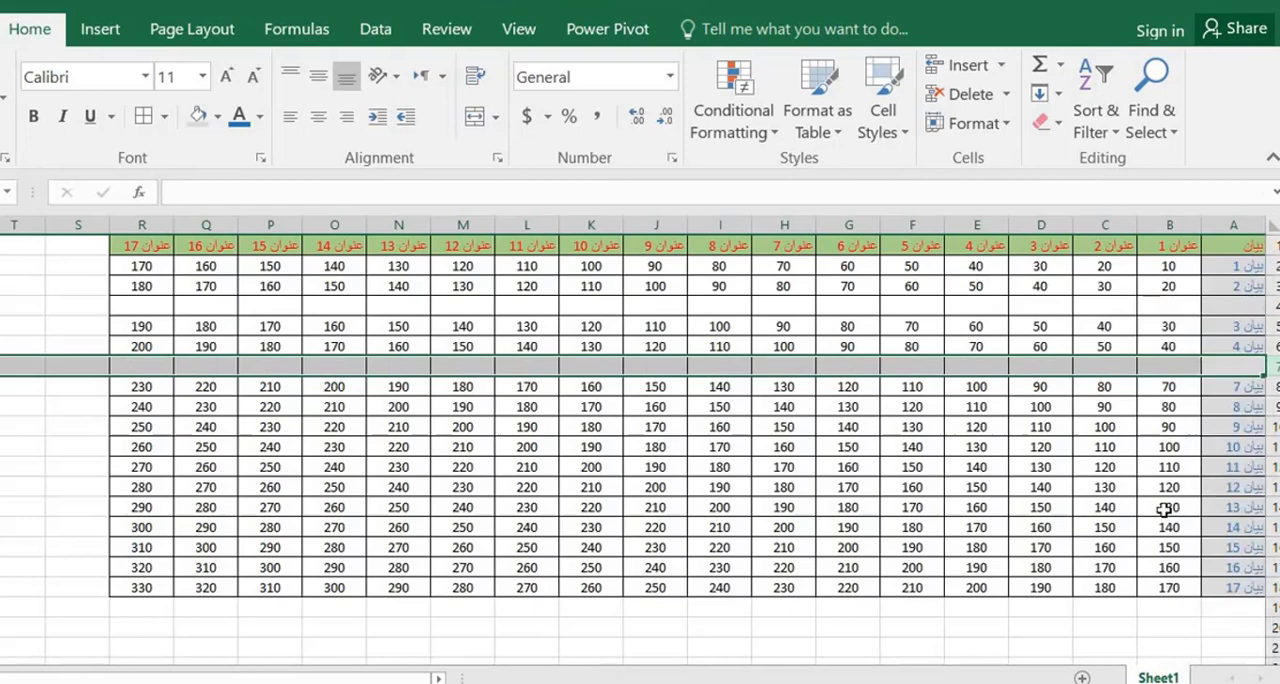
click(875, 345)
Hide column H, the عنوان 7 column
click(778, 228)
right_click(778, 230)
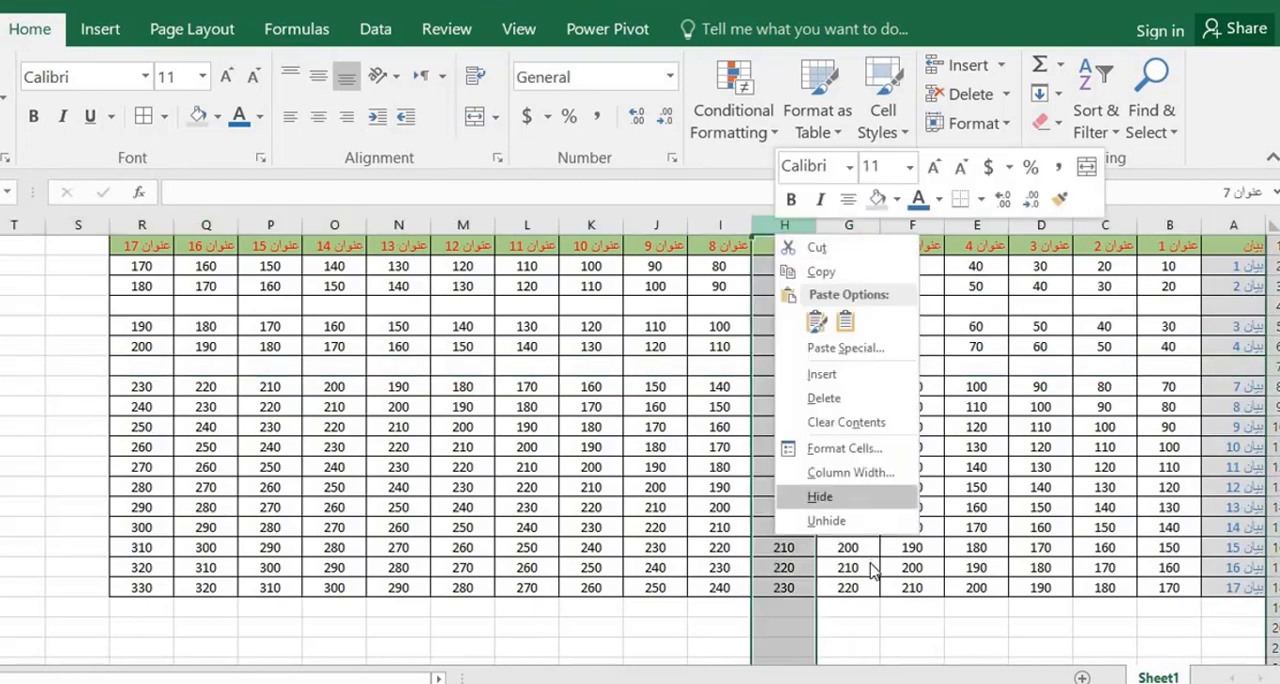
click(845, 500)
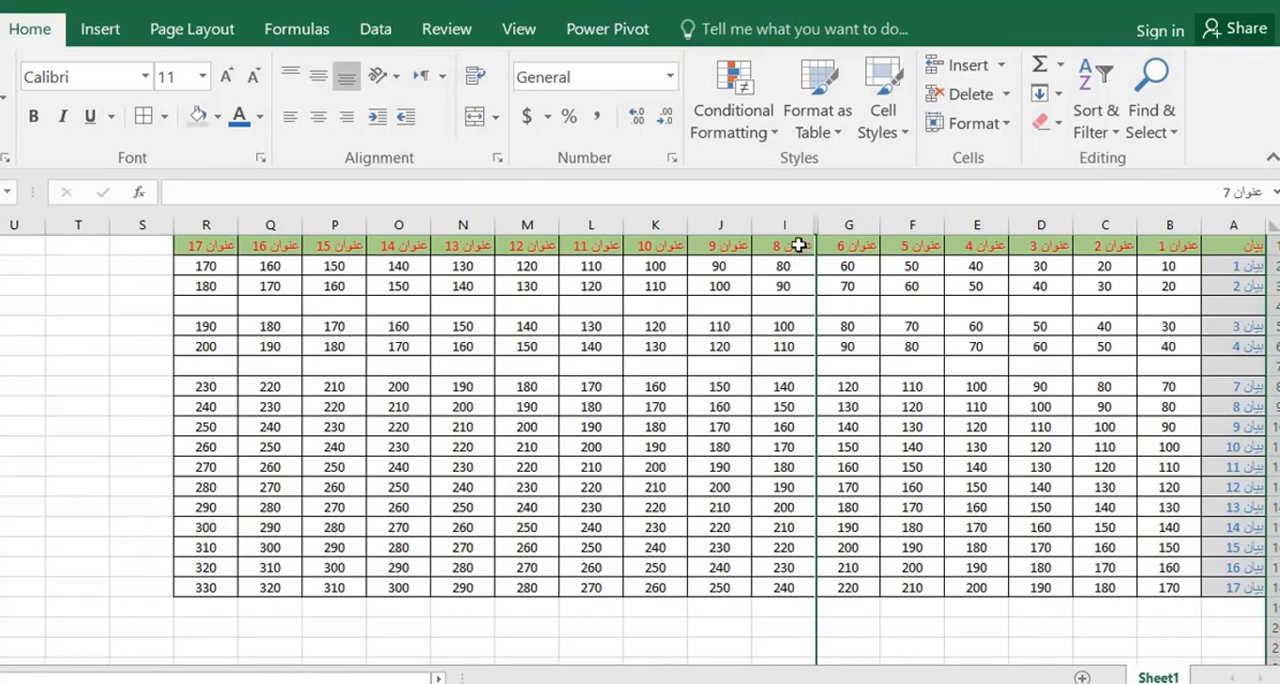
drag(799, 245, 843, 245)
right_click(841, 248)
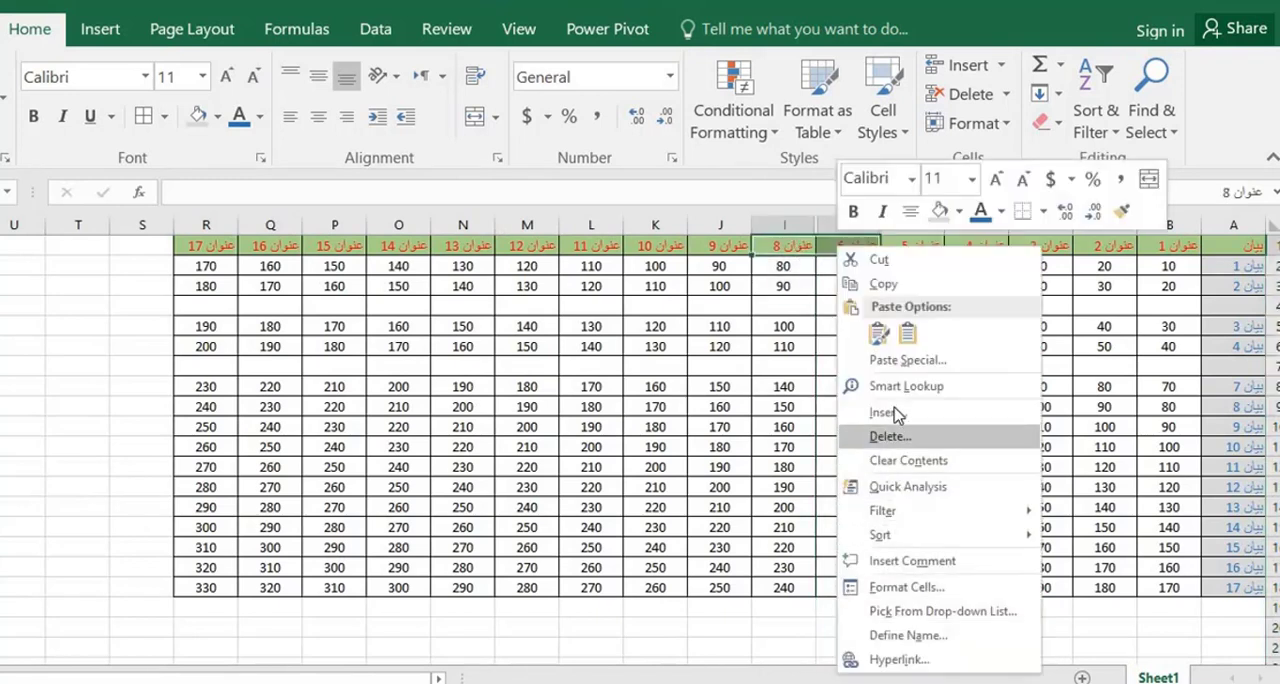
click(833, 244)
click(837, 242)
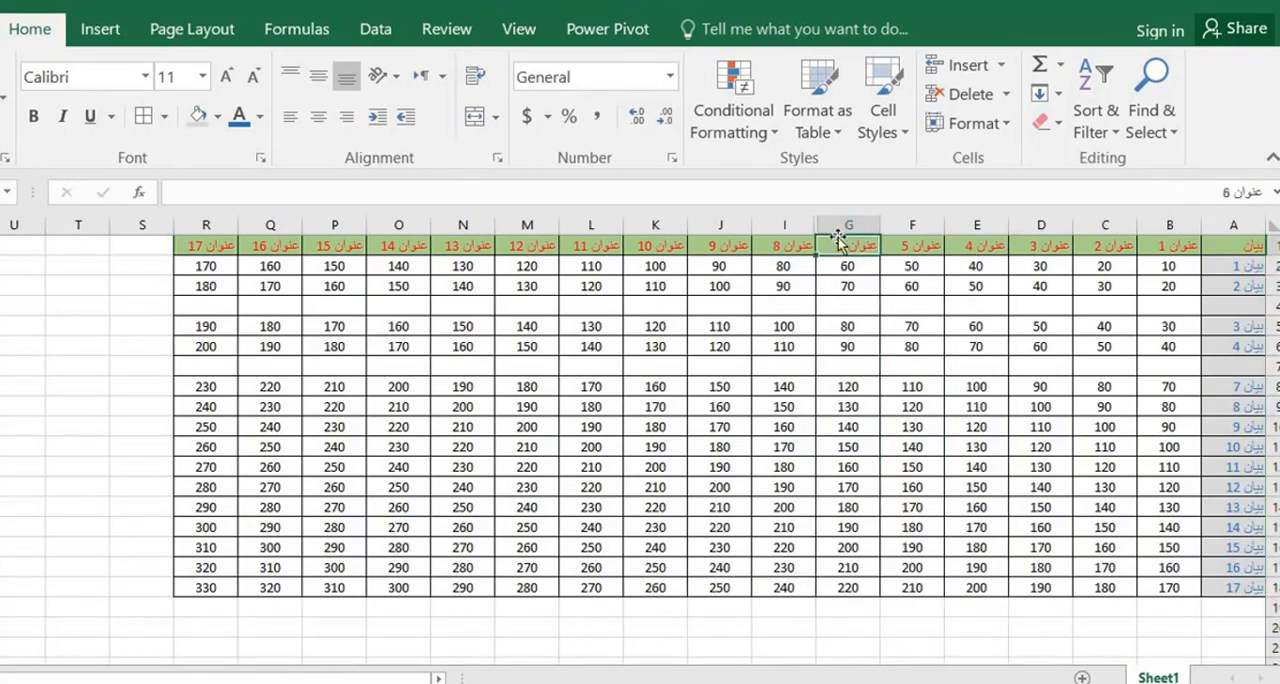
Unhide column H between columns G and I, and deselect the columns
drag(842, 225, 791, 224)
right_click(793, 226)
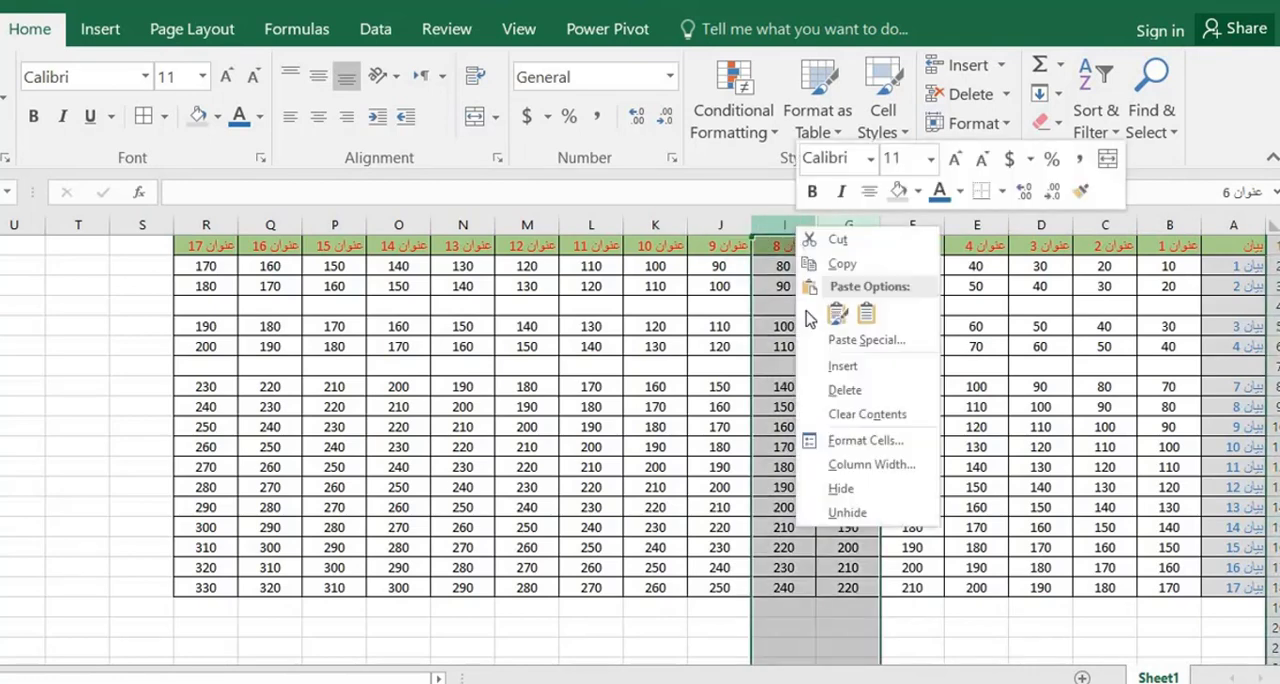
click(836, 512)
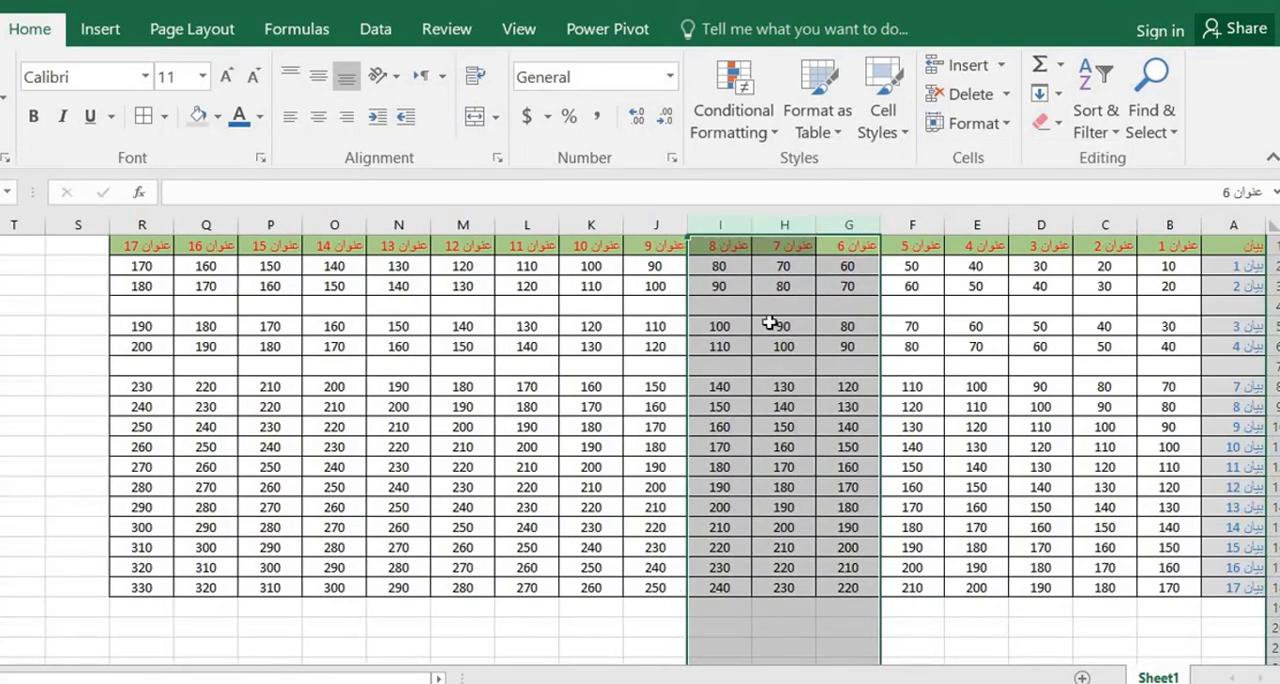
click(725, 310)
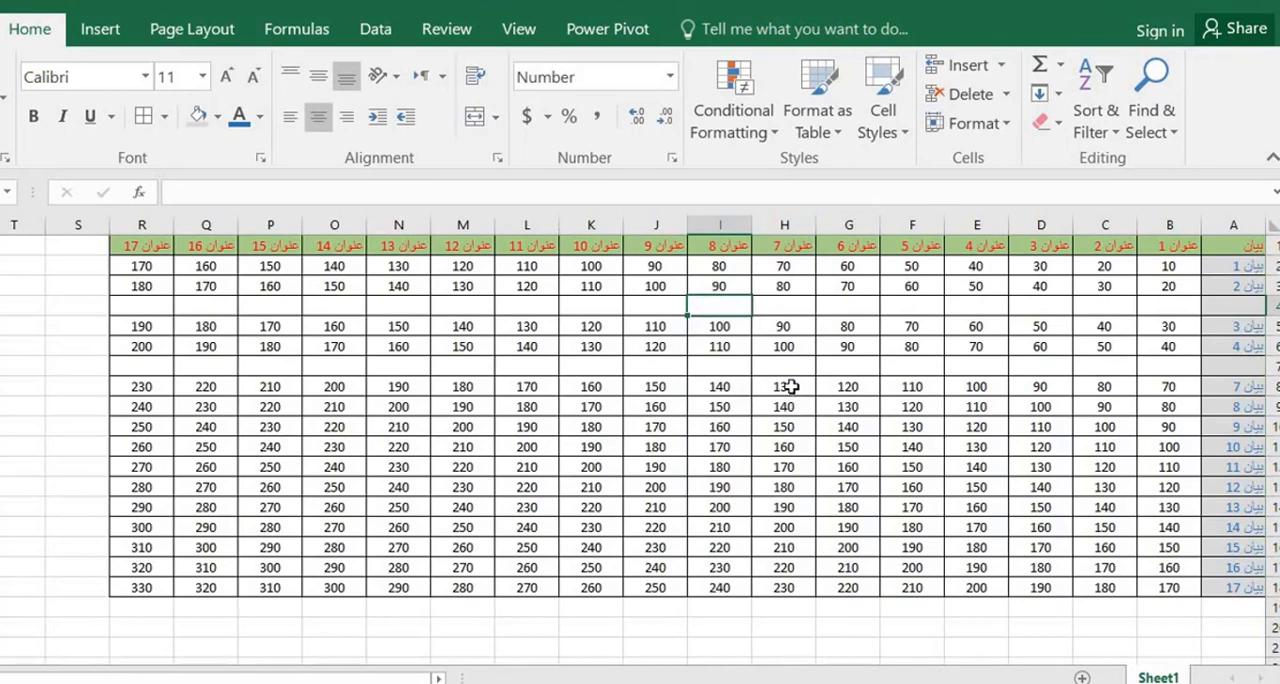
click(740, 405)
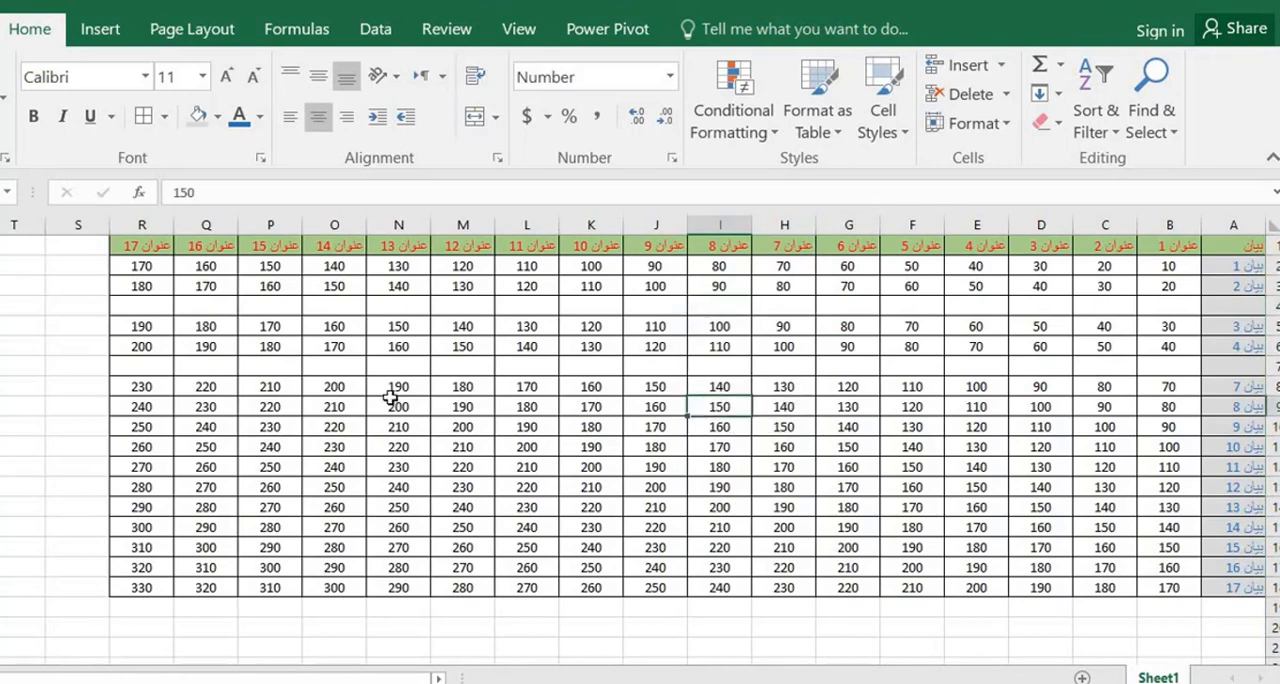